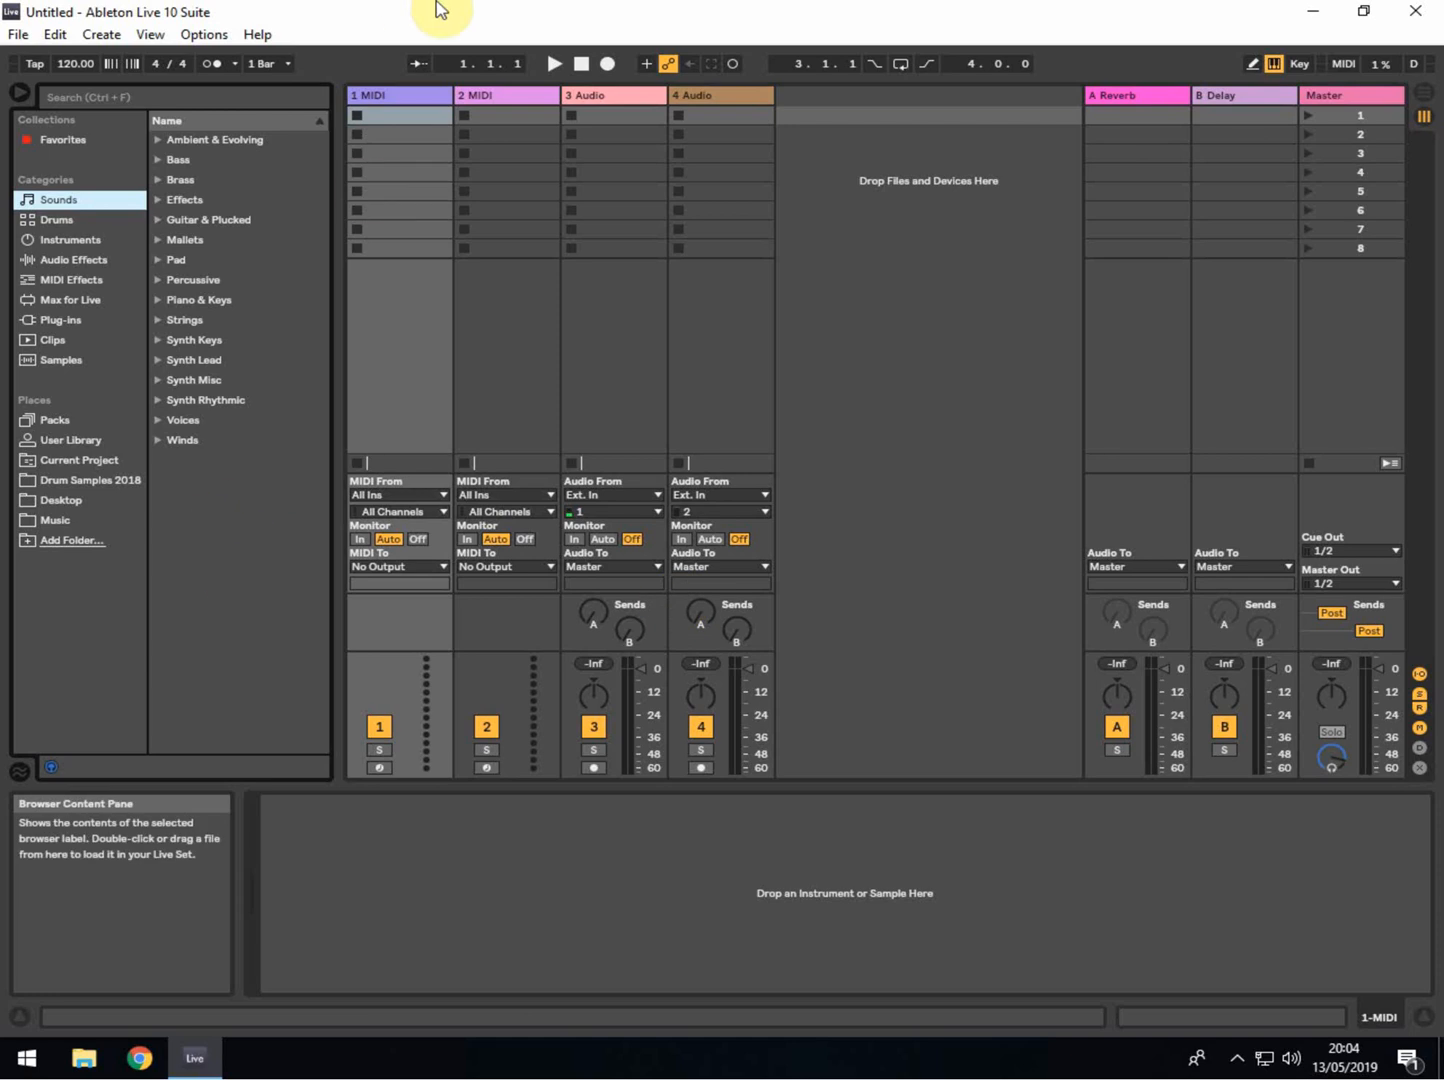
# - Examine the two MIDI tracks, two audio tracks, the Reverb and Delay return tracks and the Master track, selecting each one
pyautogui.click(418, 101)
pyautogui.click(473, 100)
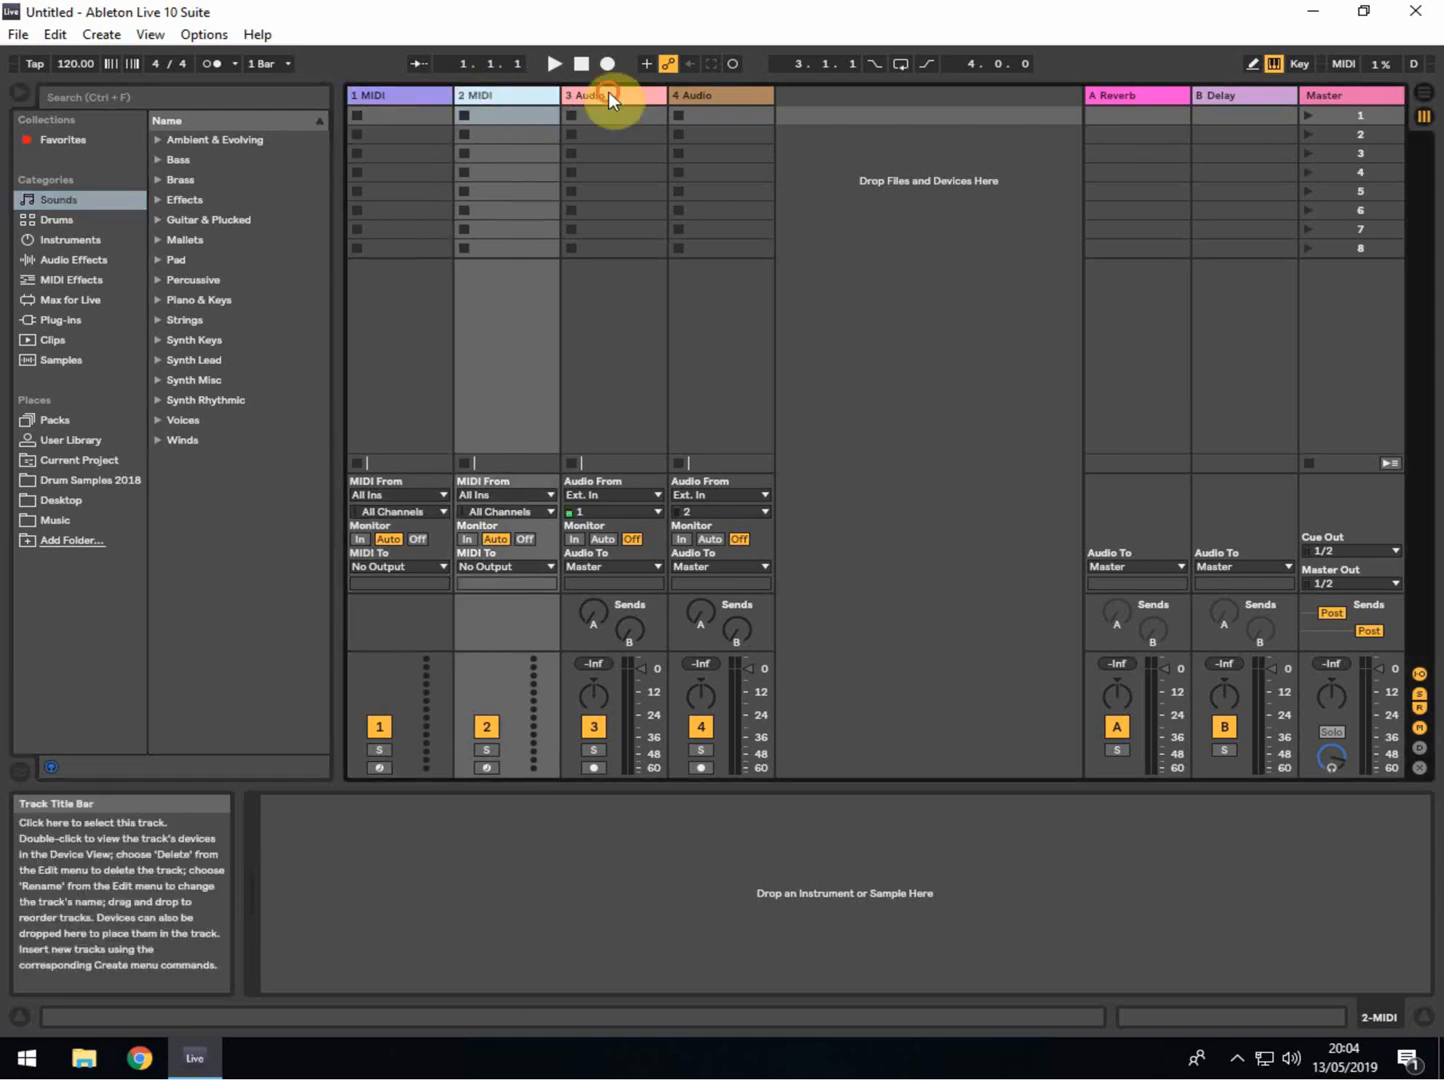
pyautogui.click(608, 93)
pyautogui.click(745, 101)
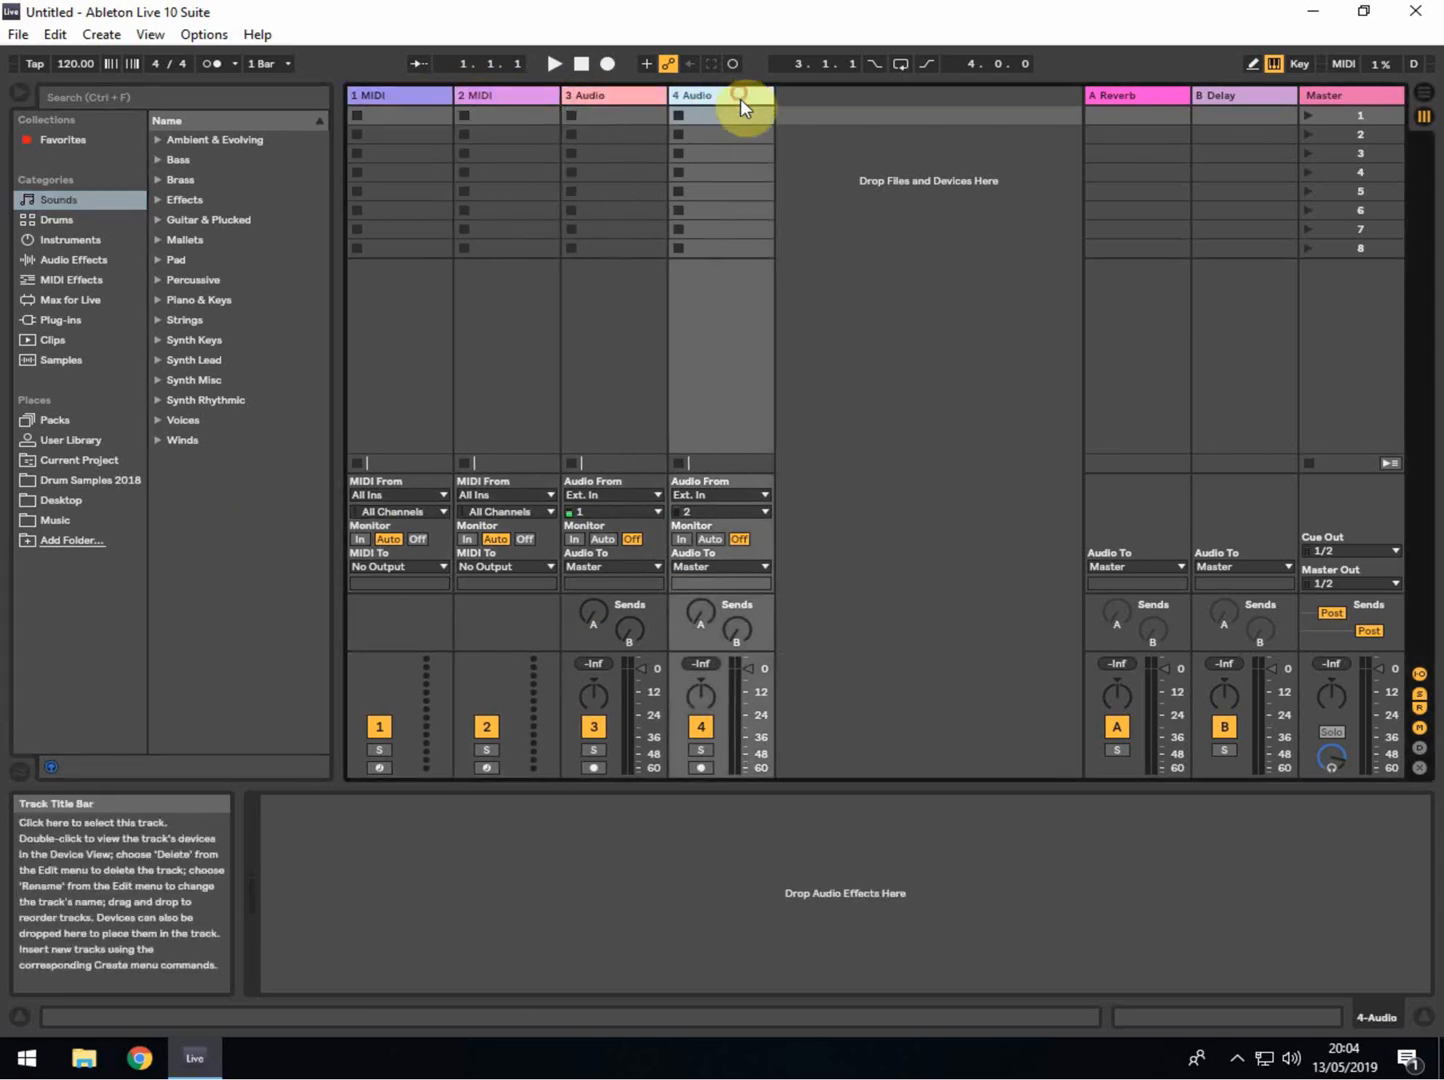
pyautogui.click(1100, 99)
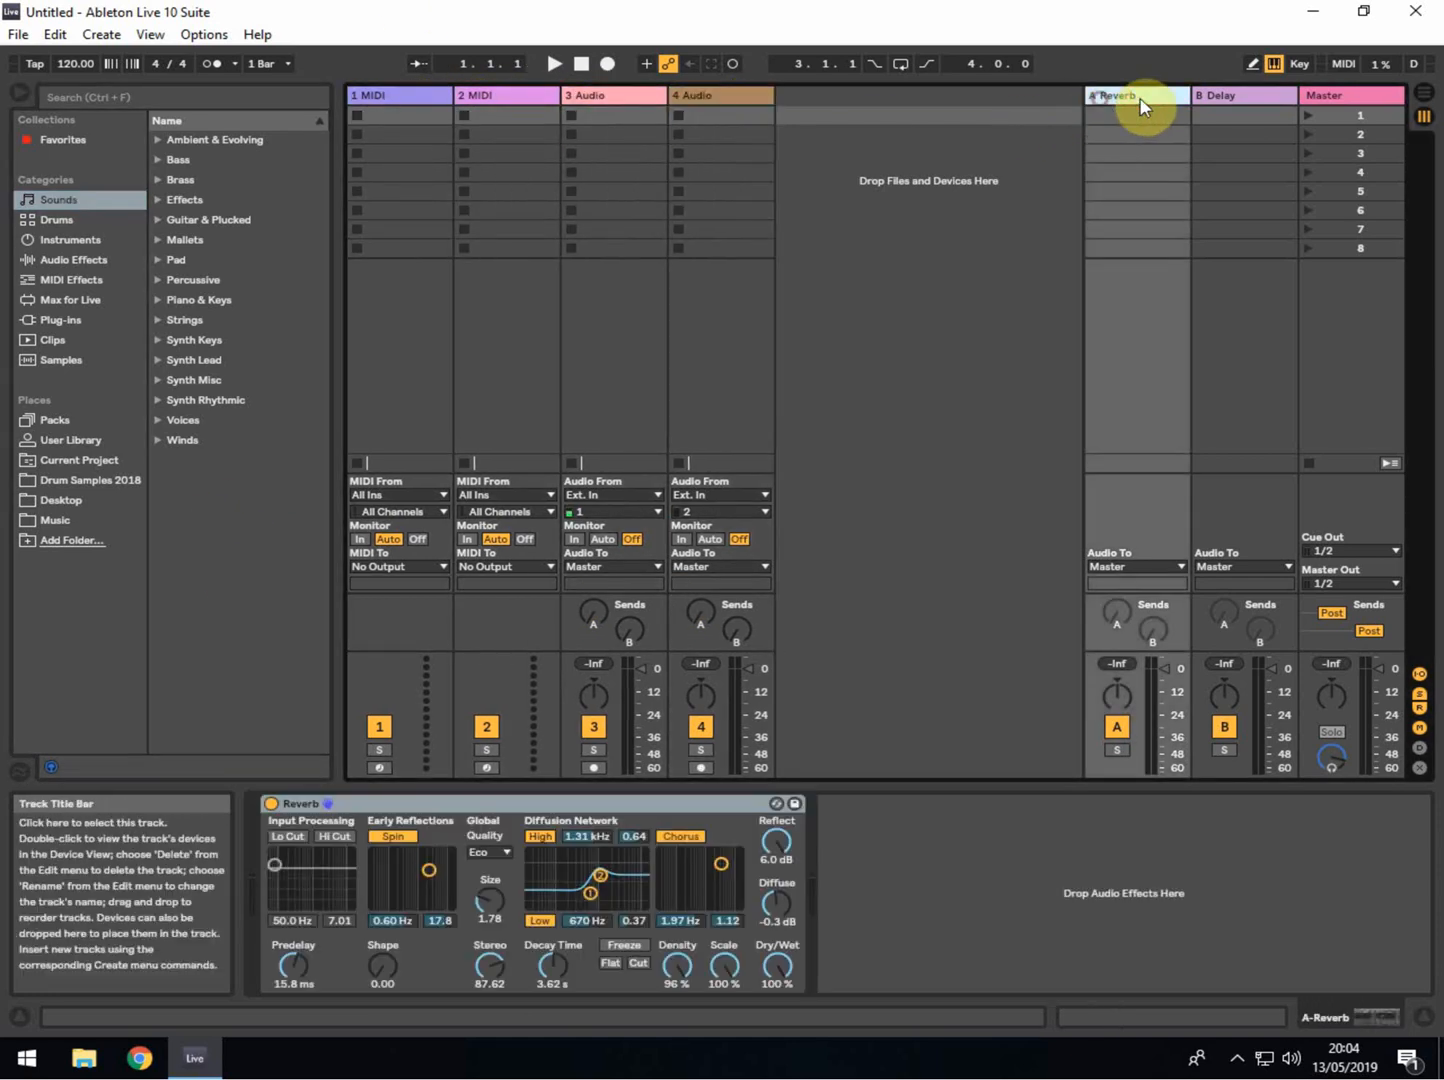
pyautogui.click(1236, 101)
pyautogui.click(1330, 115)
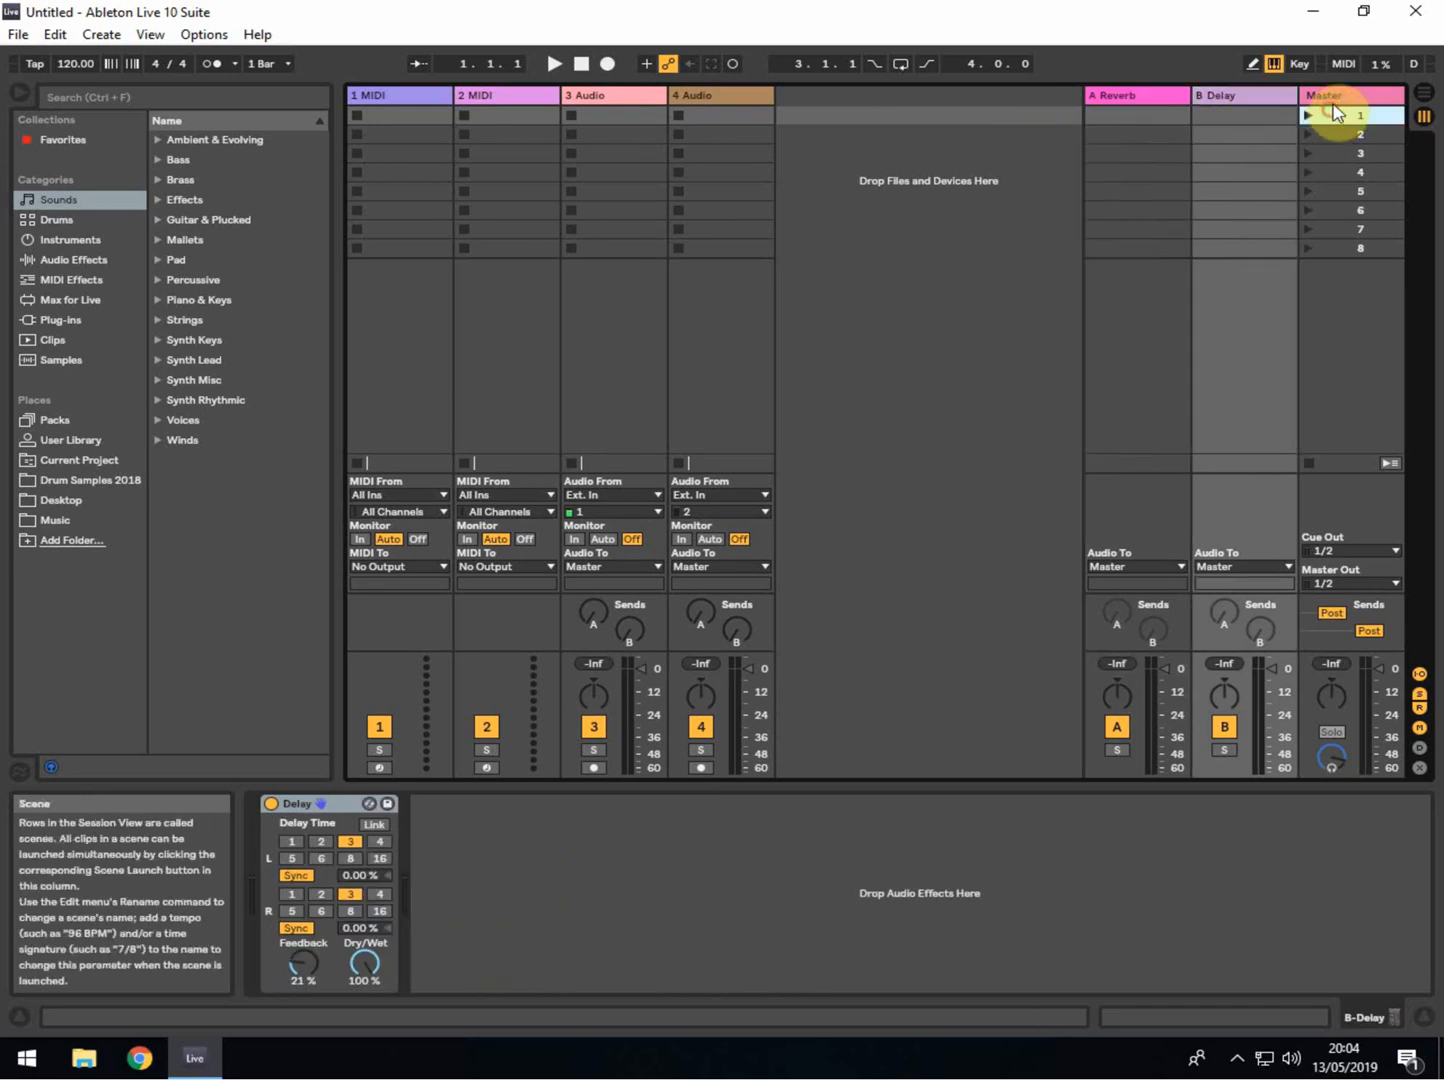
pyautogui.click(1125, 101)
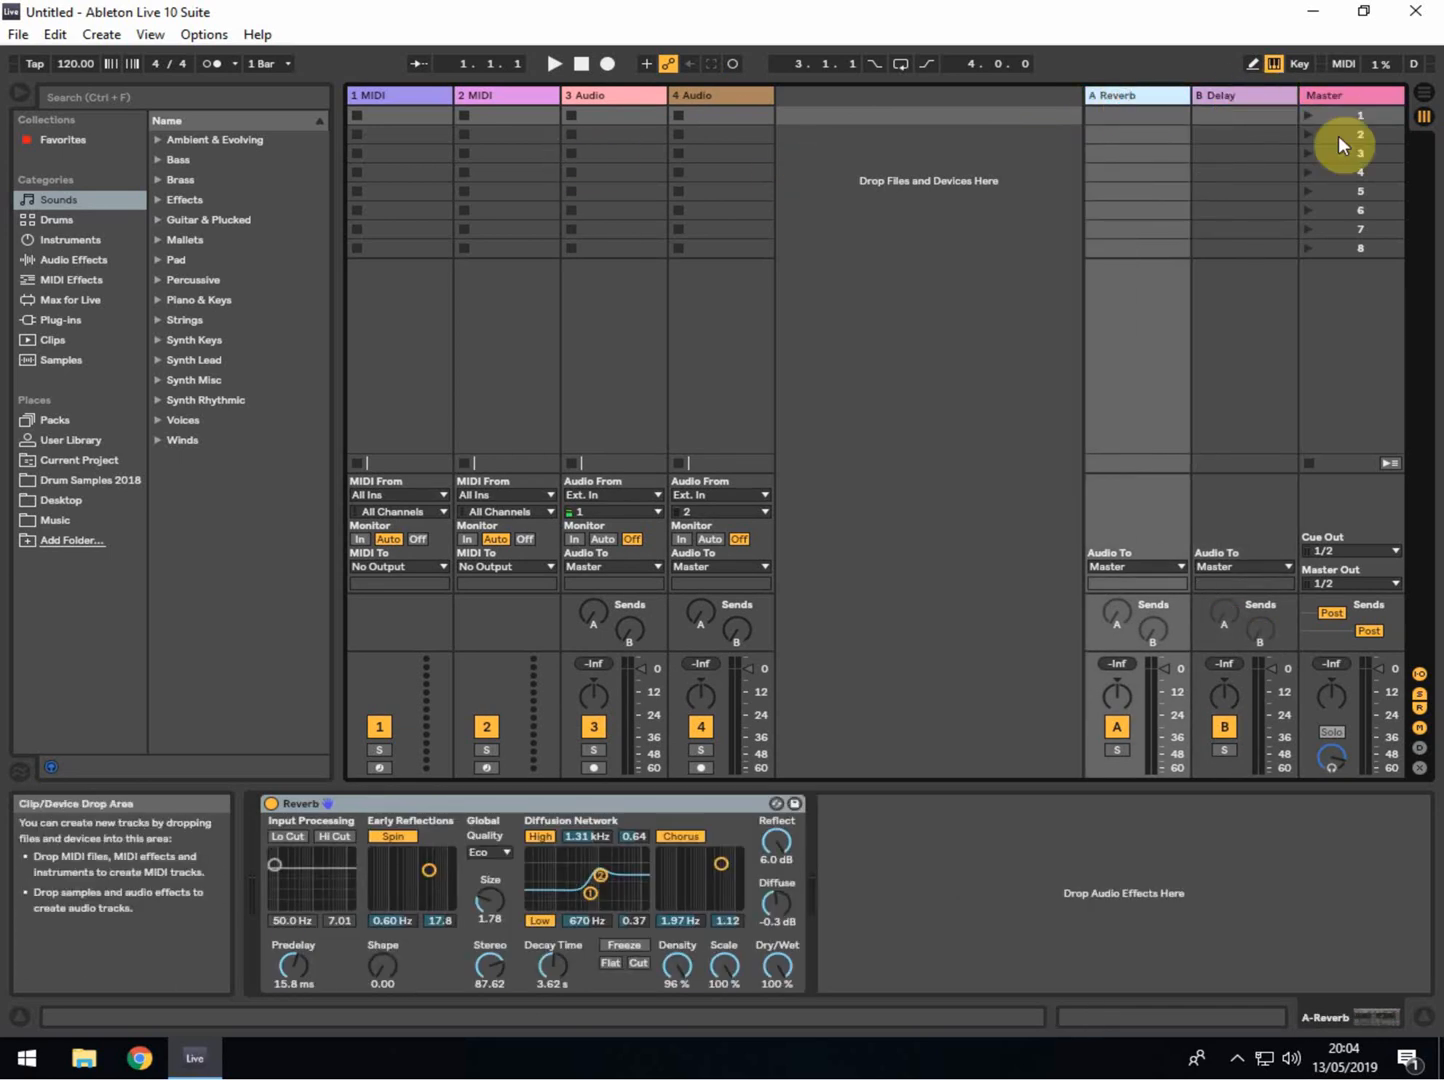
pyautogui.click(1330, 97)
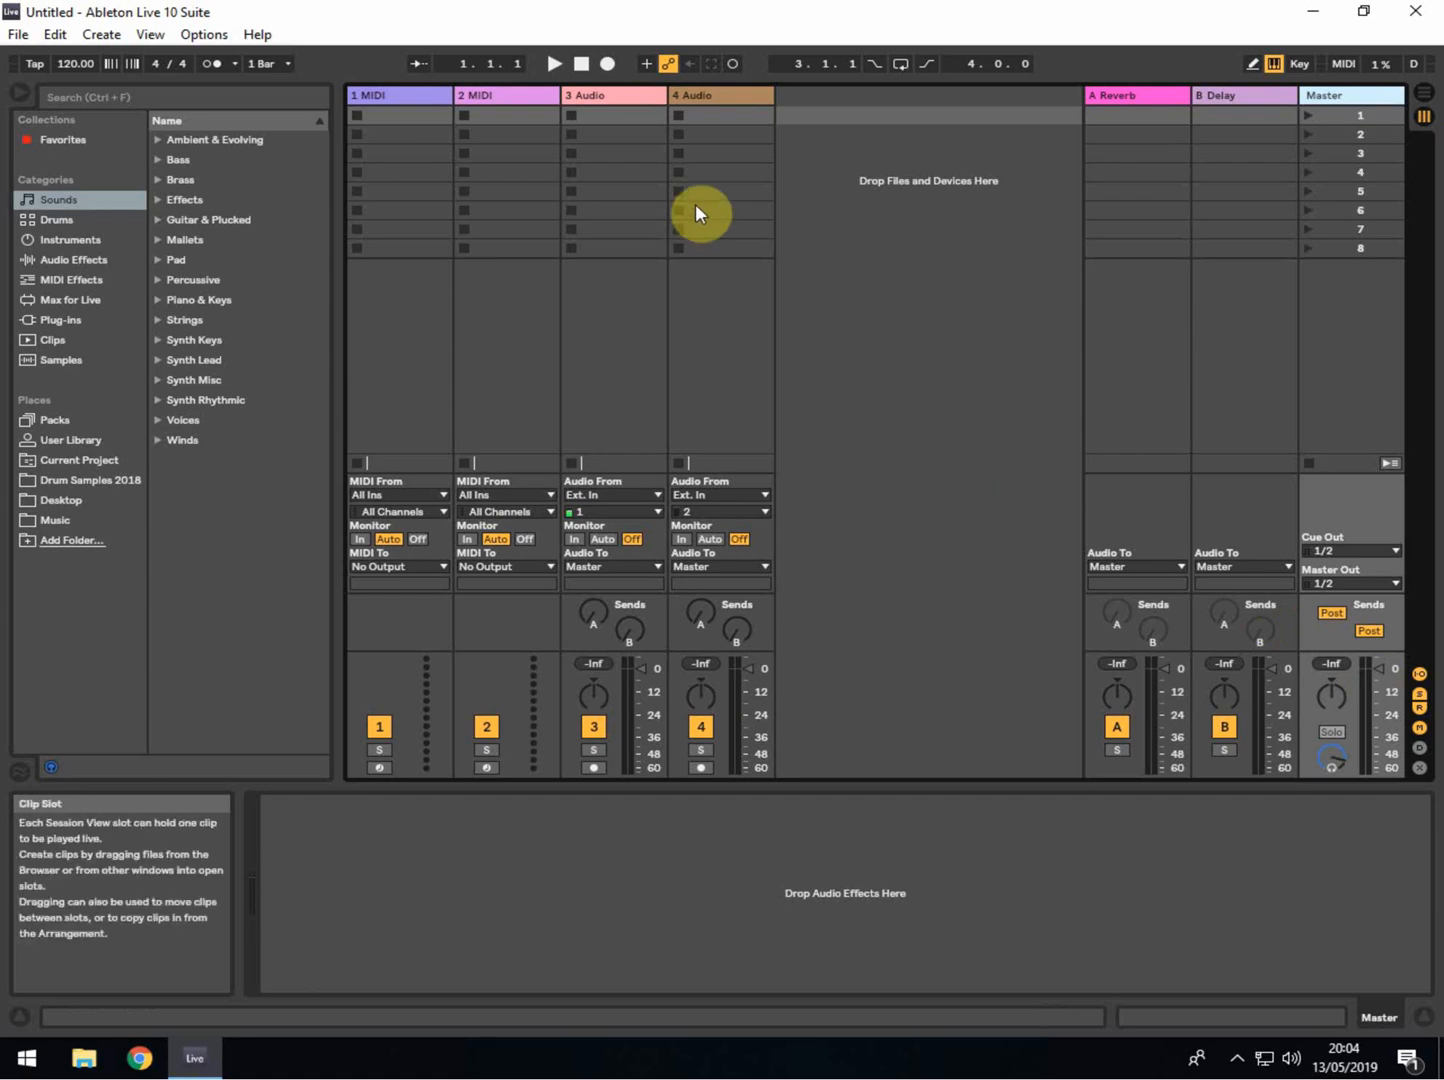
# - Compare the MIDI tracks with the audio tracks in the Session View by selecting them alternately
pyautogui.click(402, 95)
pyautogui.click(475, 94)
pyautogui.click(605, 92)
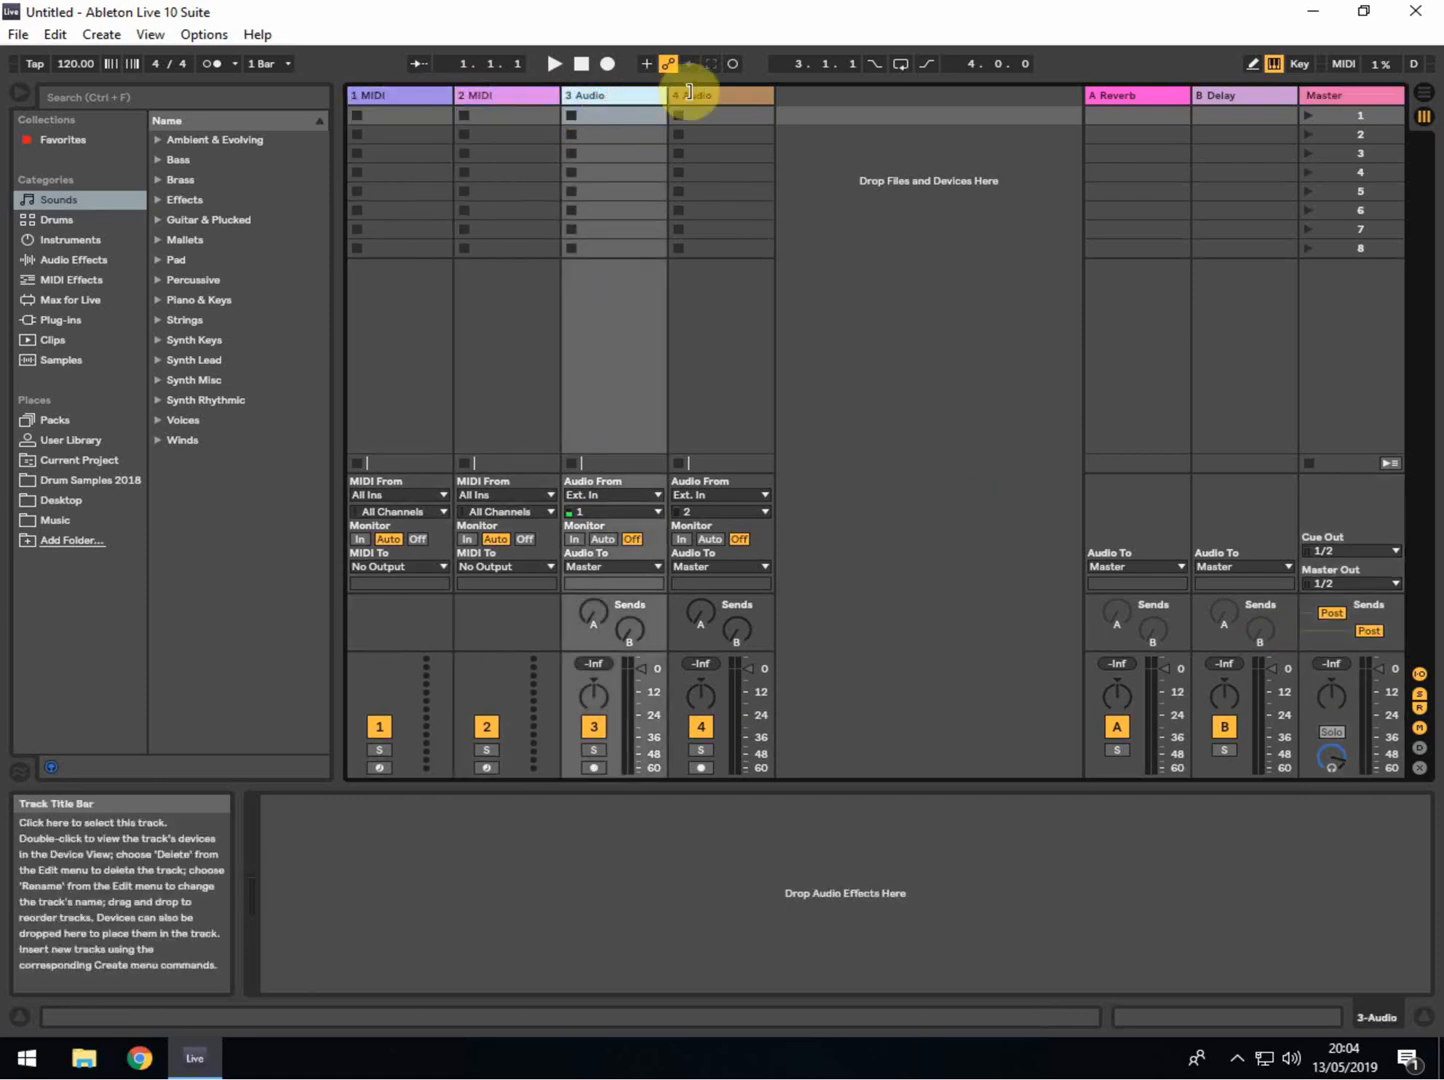
pyautogui.click(688, 93)
pyautogui.click(401, 97)
pyautogui.click(595, 99)
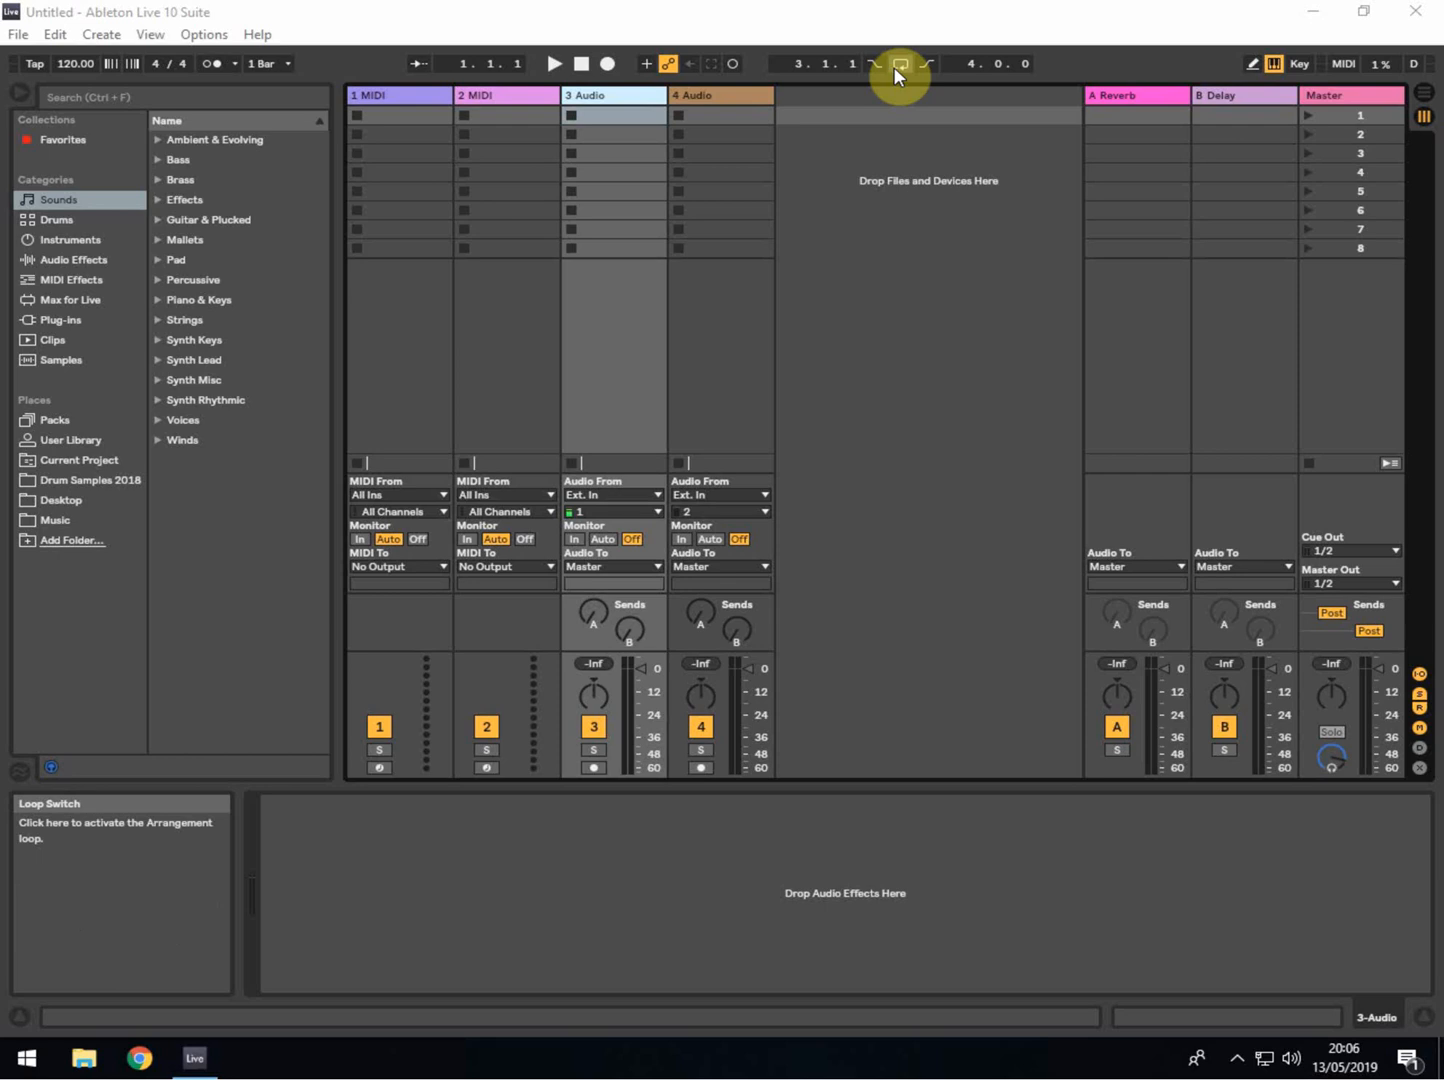
pyautogui.click(648, 67)
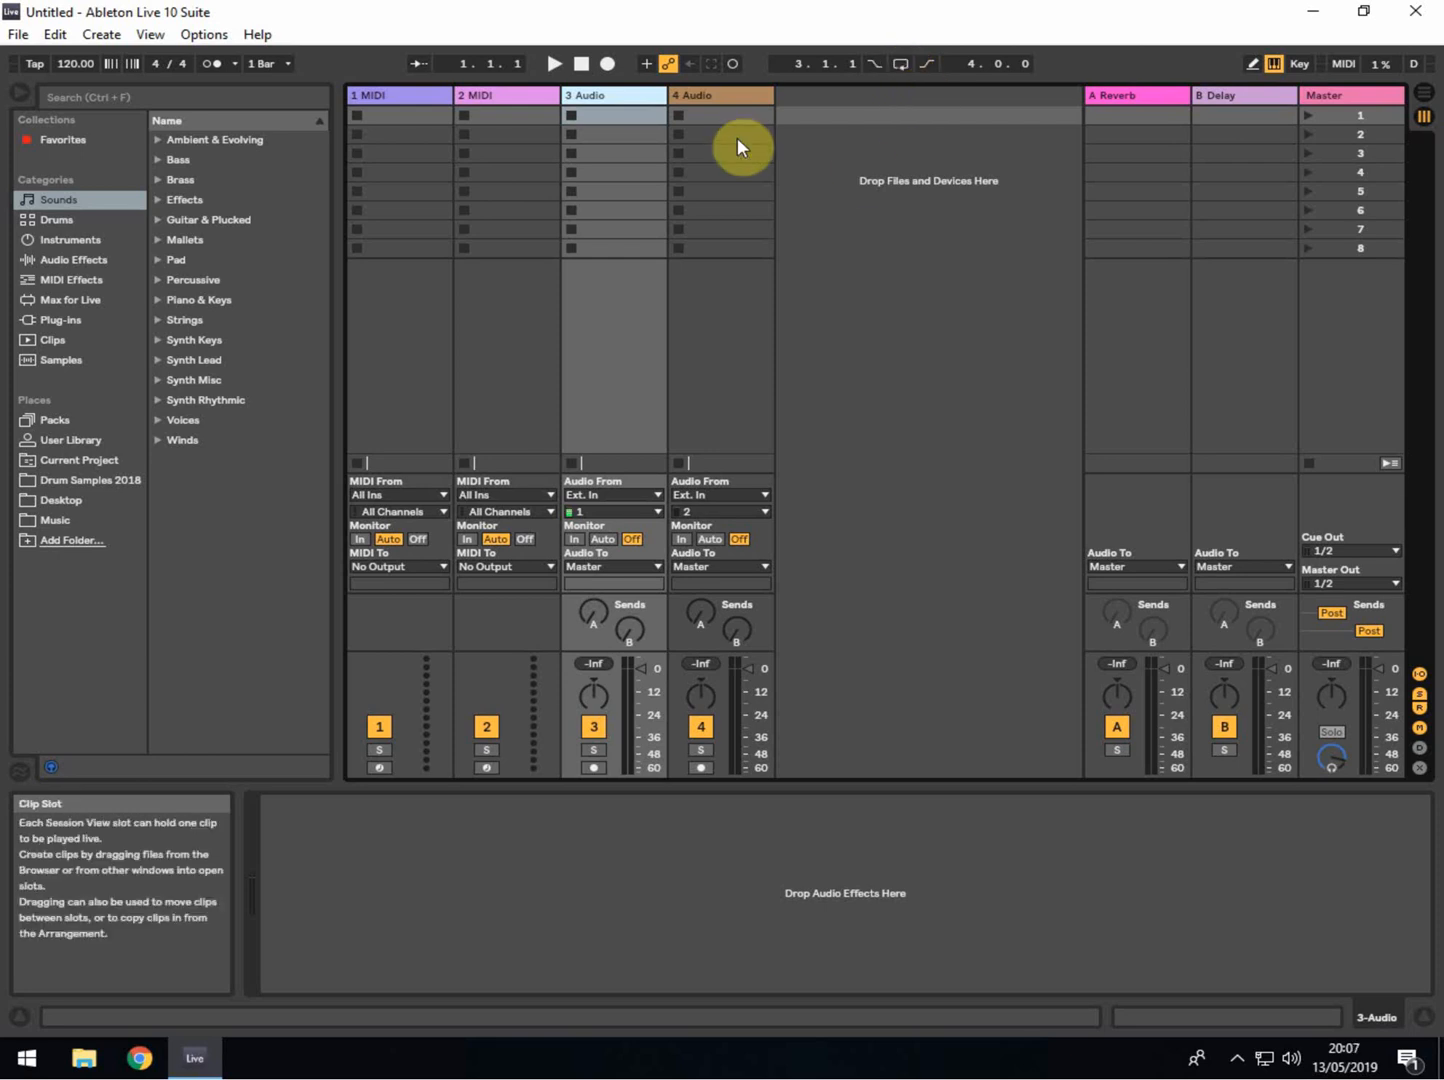
pyautogui.click(535, 190)
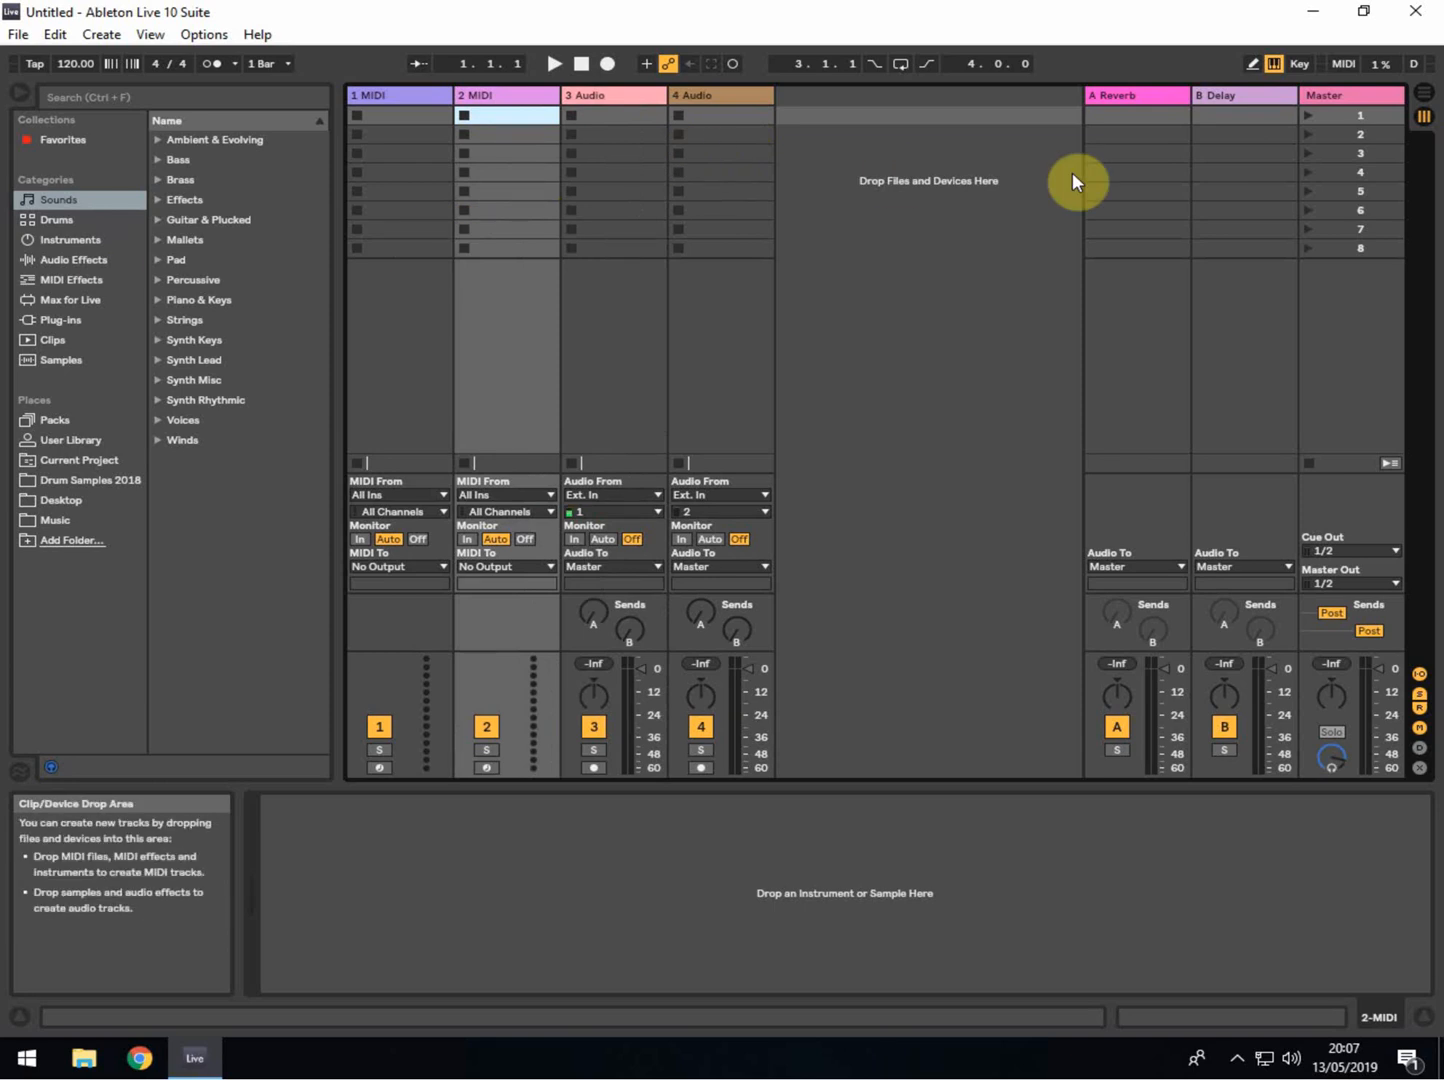
# - Toggle between the Session and Arrangement Views, finishing in the Arrangement View
pyautogui.press('Tab')
pyautogui.press('Tab')
pyautogui.click(1424, 94)
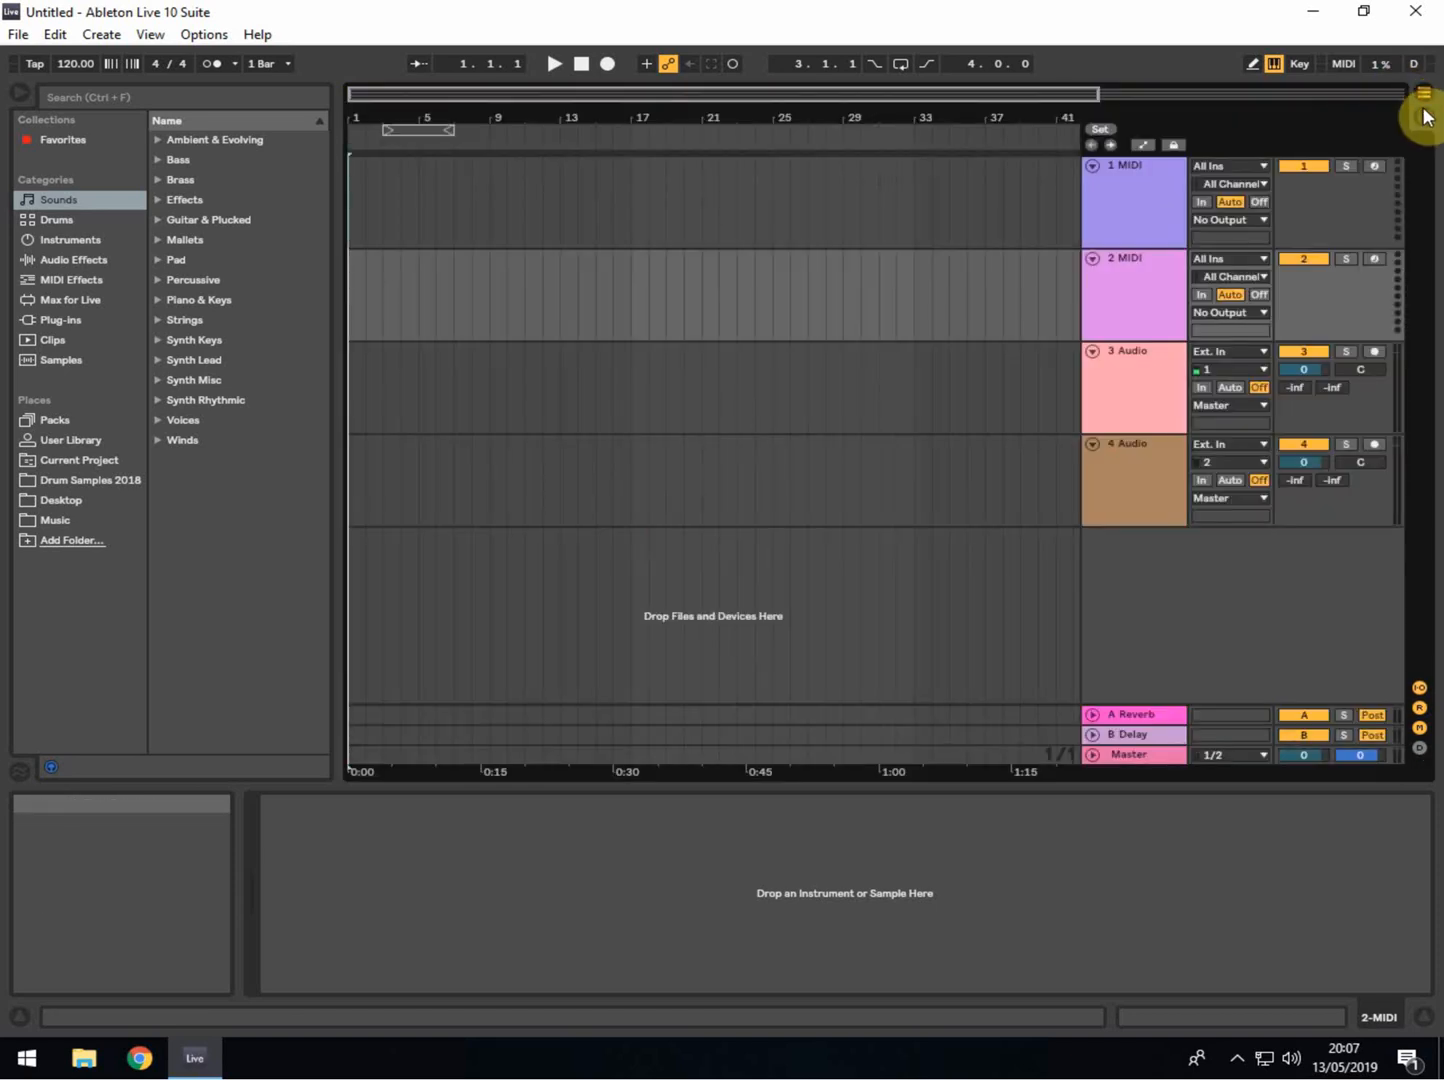
pyautogui.click(1424, 116)
pyautogui.click(1424, 102)
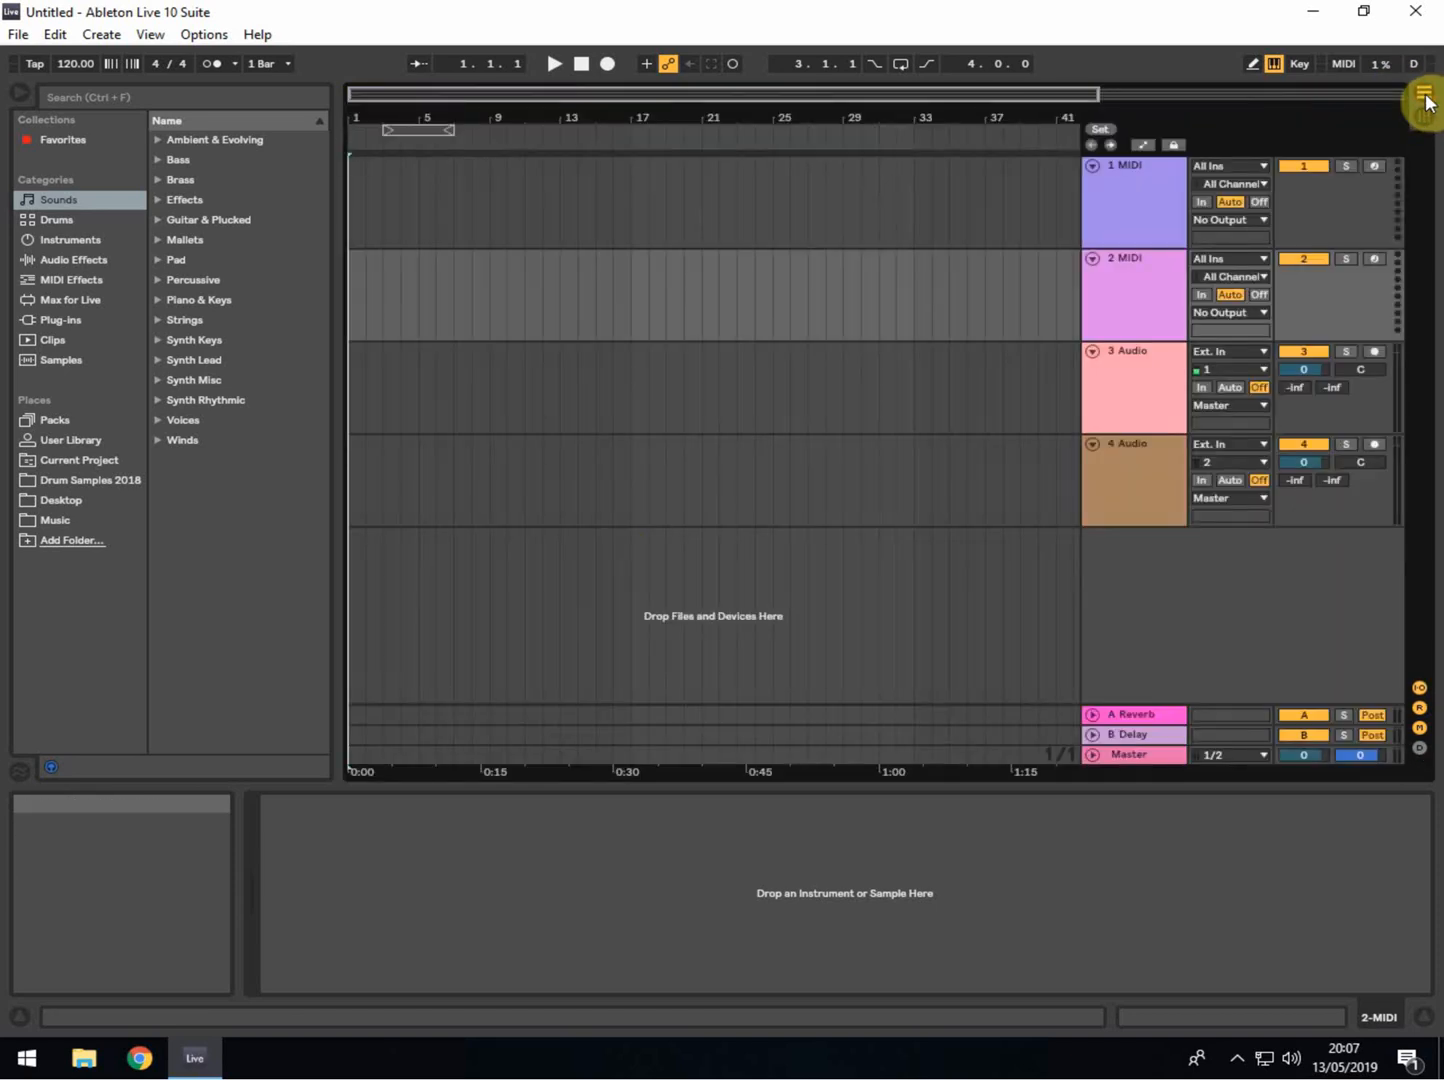
pyautogui.press('Tab')
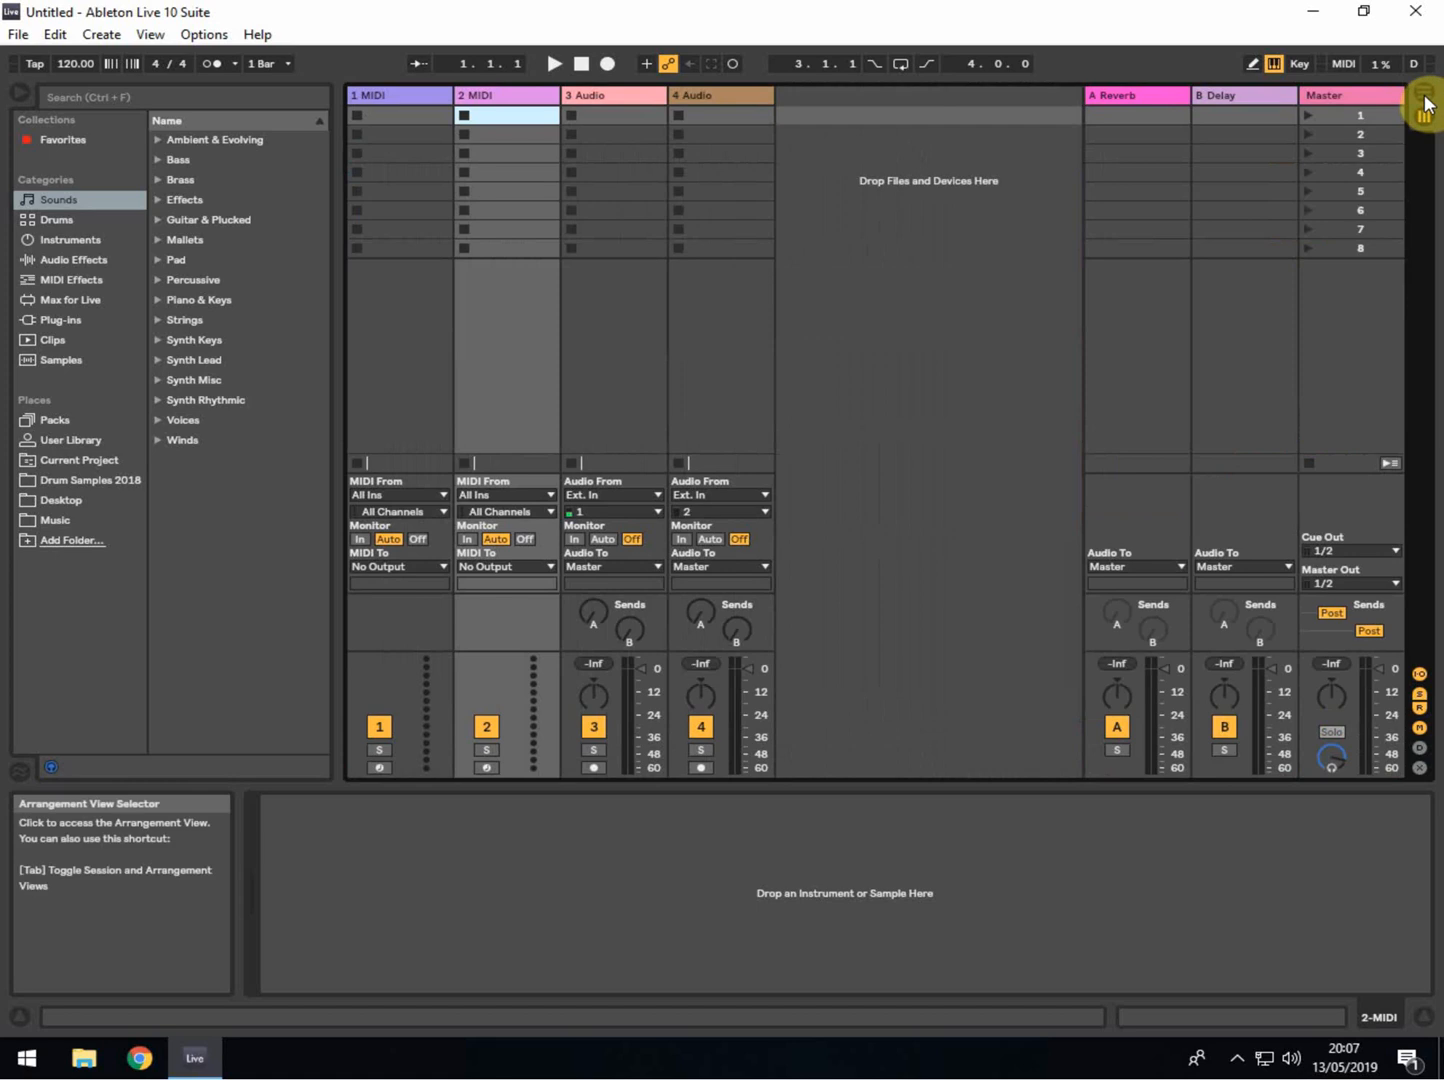
pyautogui.click(1424, 102)
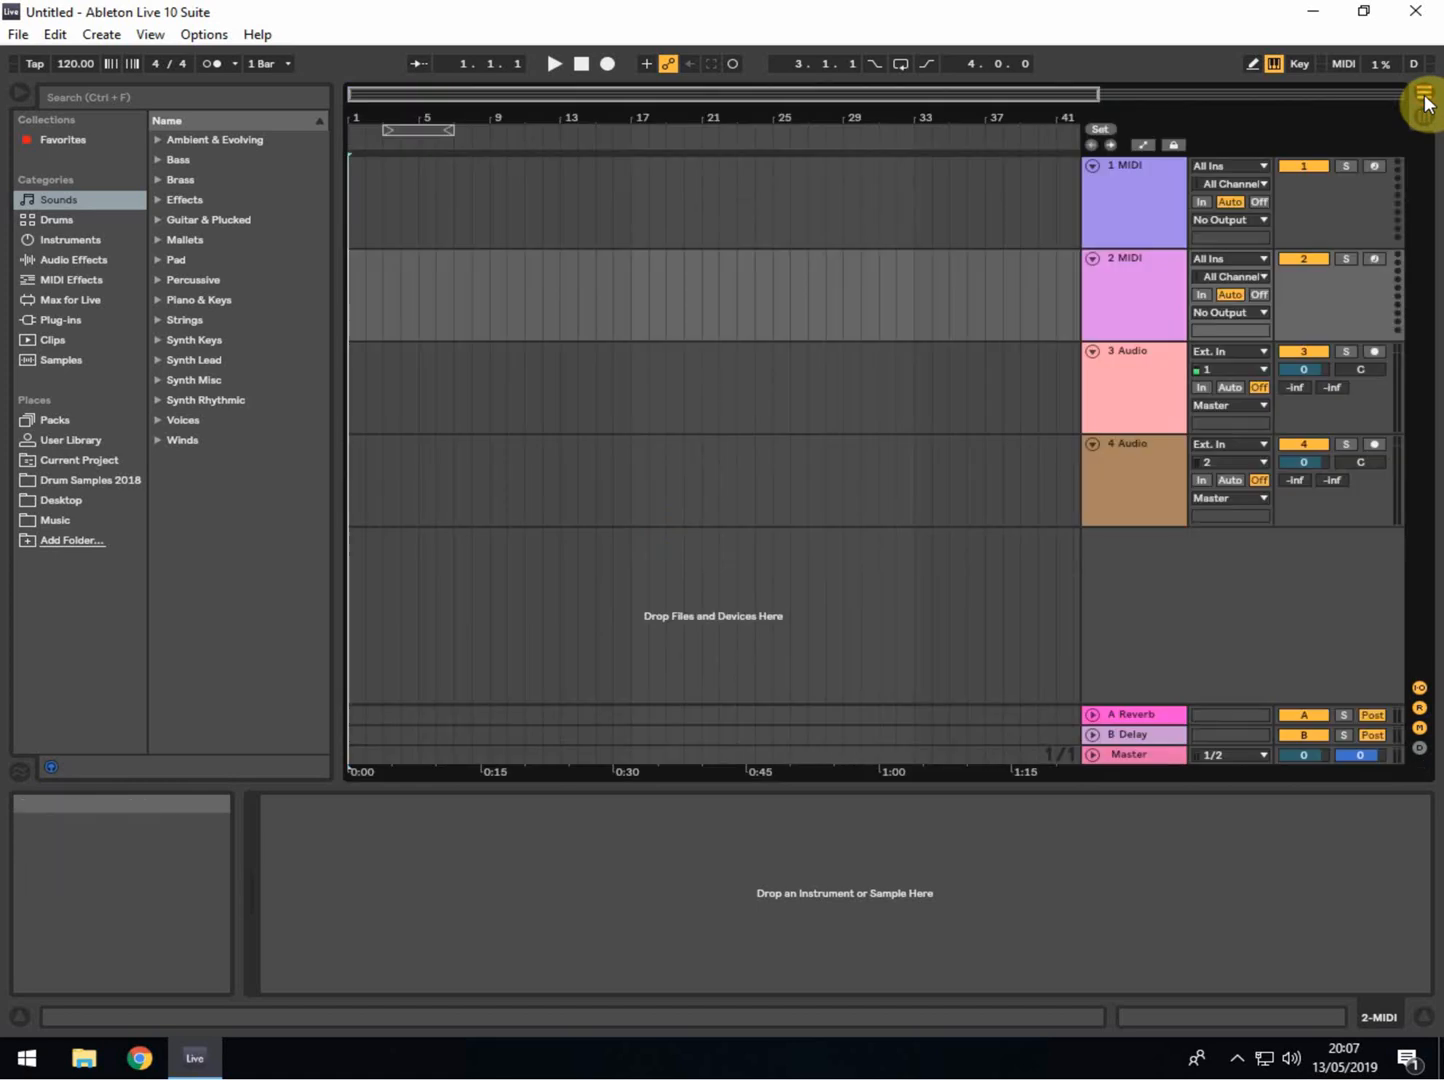
# - Browse the Drums kits and the Instrument Rack presets among the Instruments, collapsing the Bass folder and the rack
pyautogui.click(49, 219)
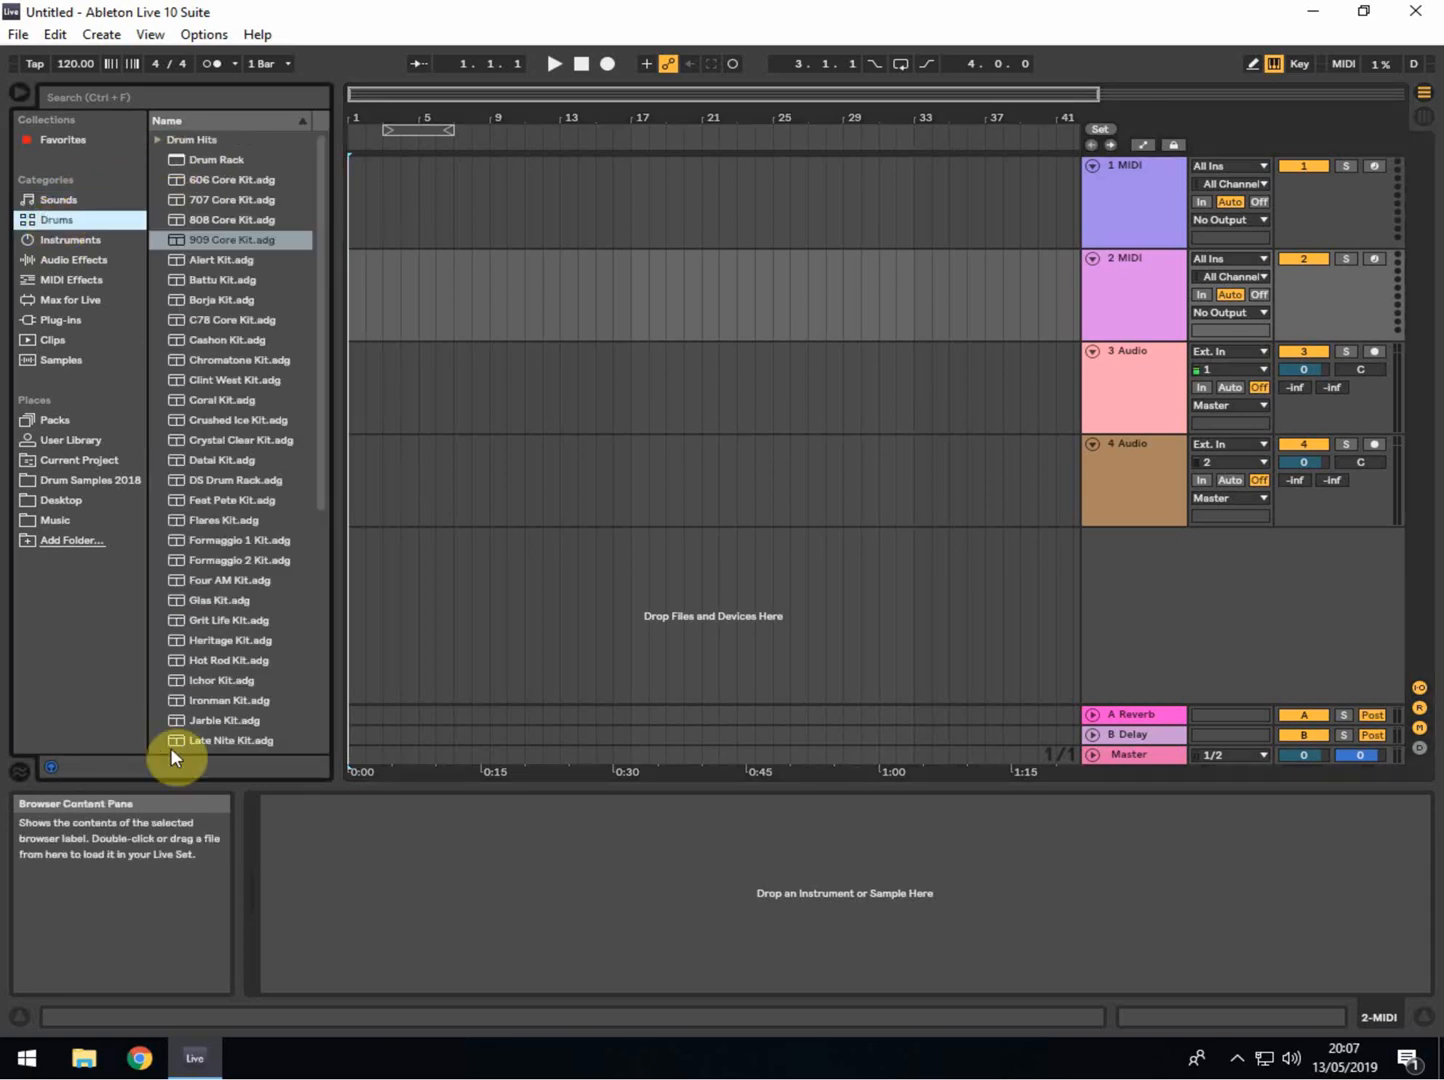
pyautogui.click(66, 241)
pyautogui.click(156, 258)
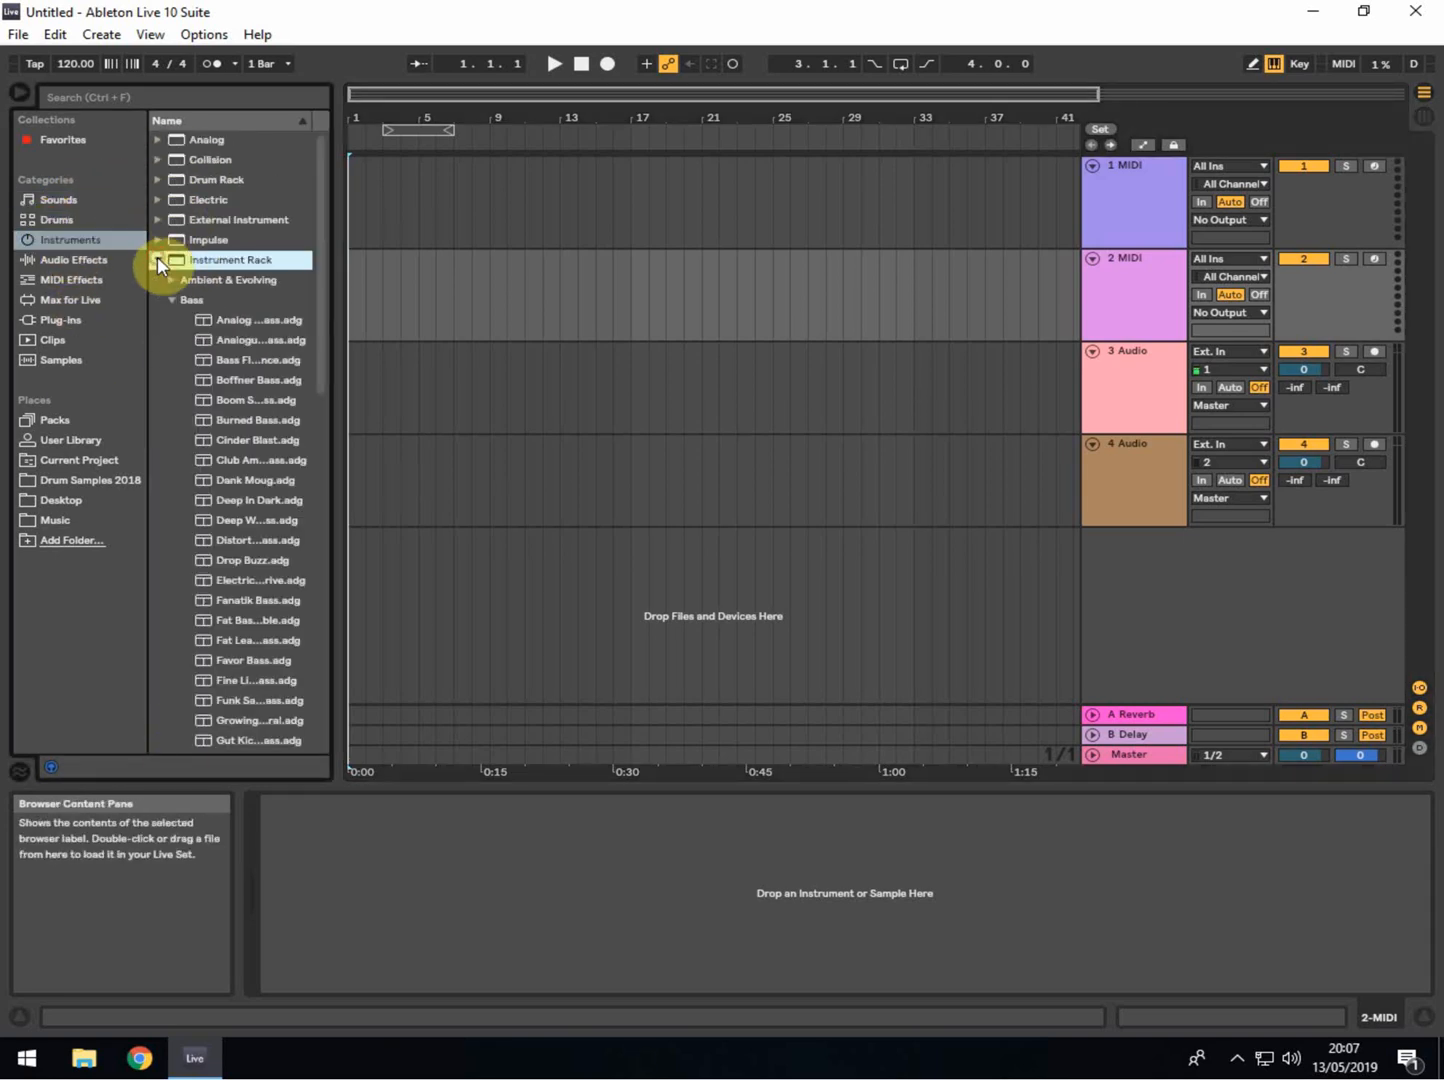
pyautogui.click(172, 299)
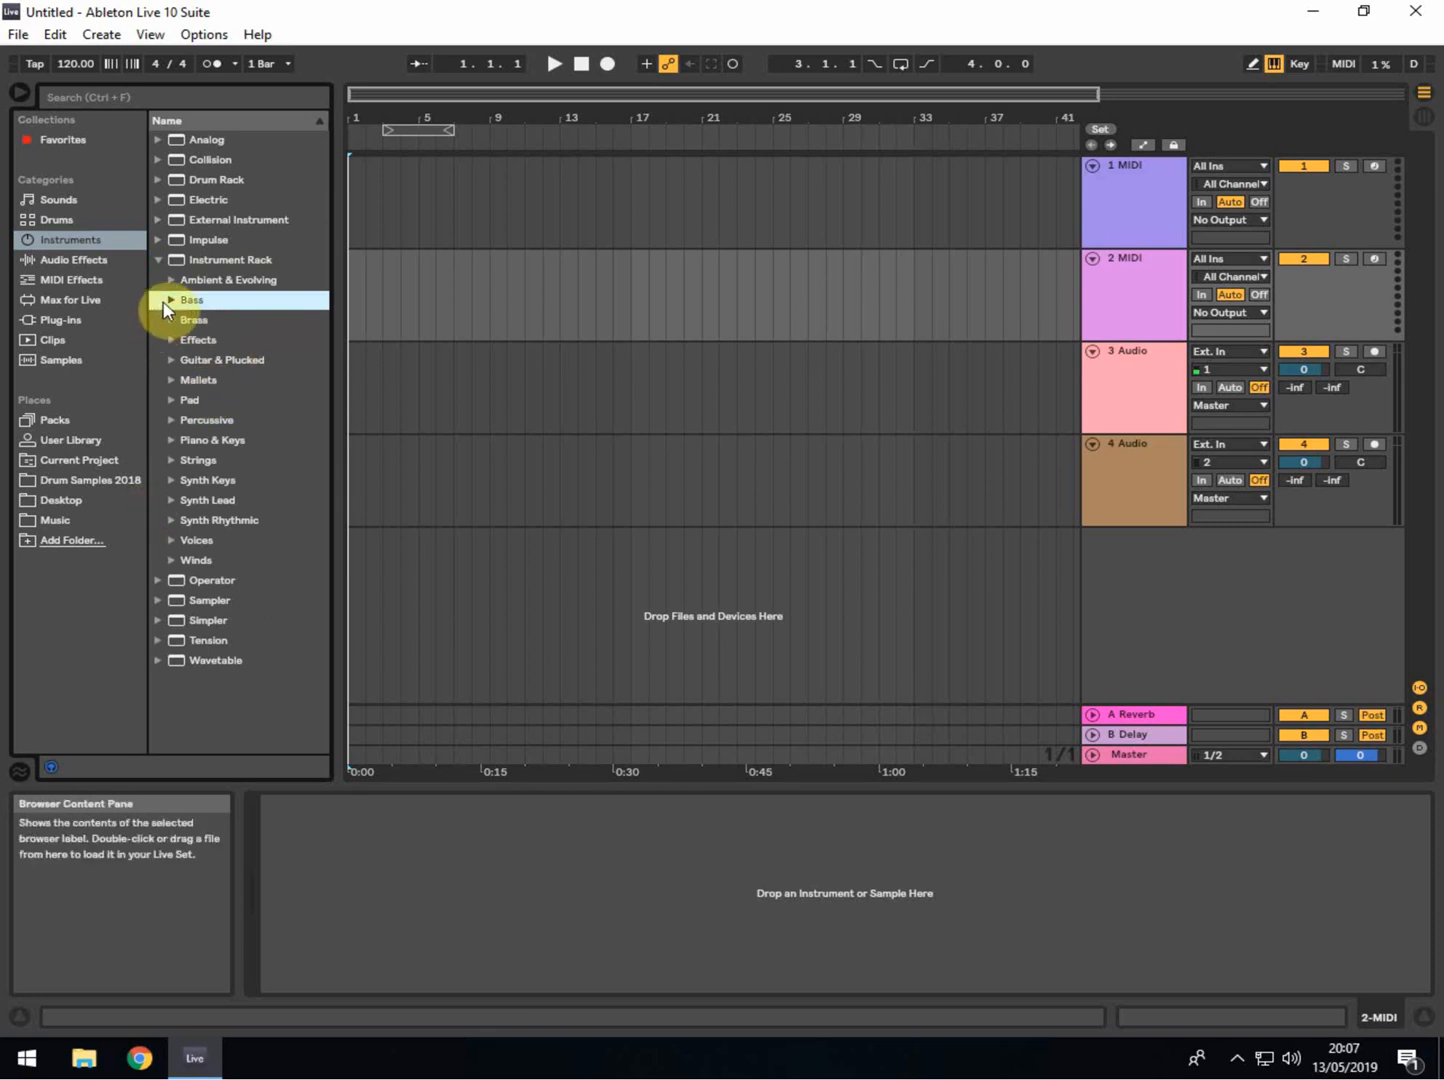
pyautogui.click(158, 259)
# - Examine the Operator instrument's preset folders, including Ambient & Evolving, and collapse them again
pyautogui.click(155, 281)
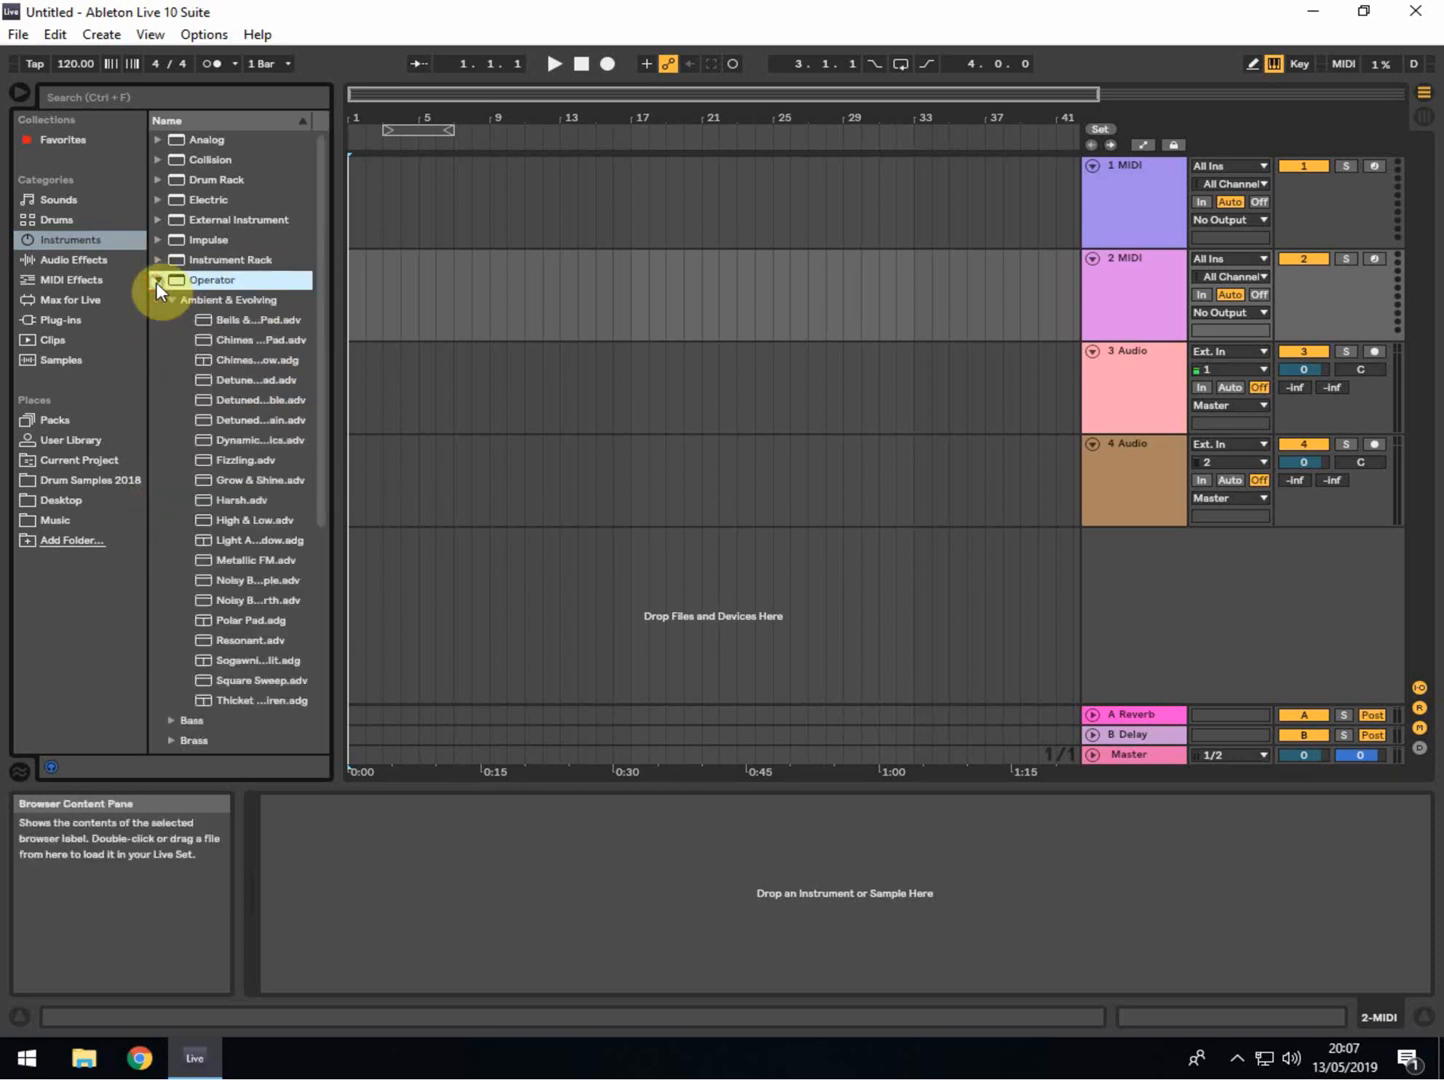
pyautogui.click(155, 281)
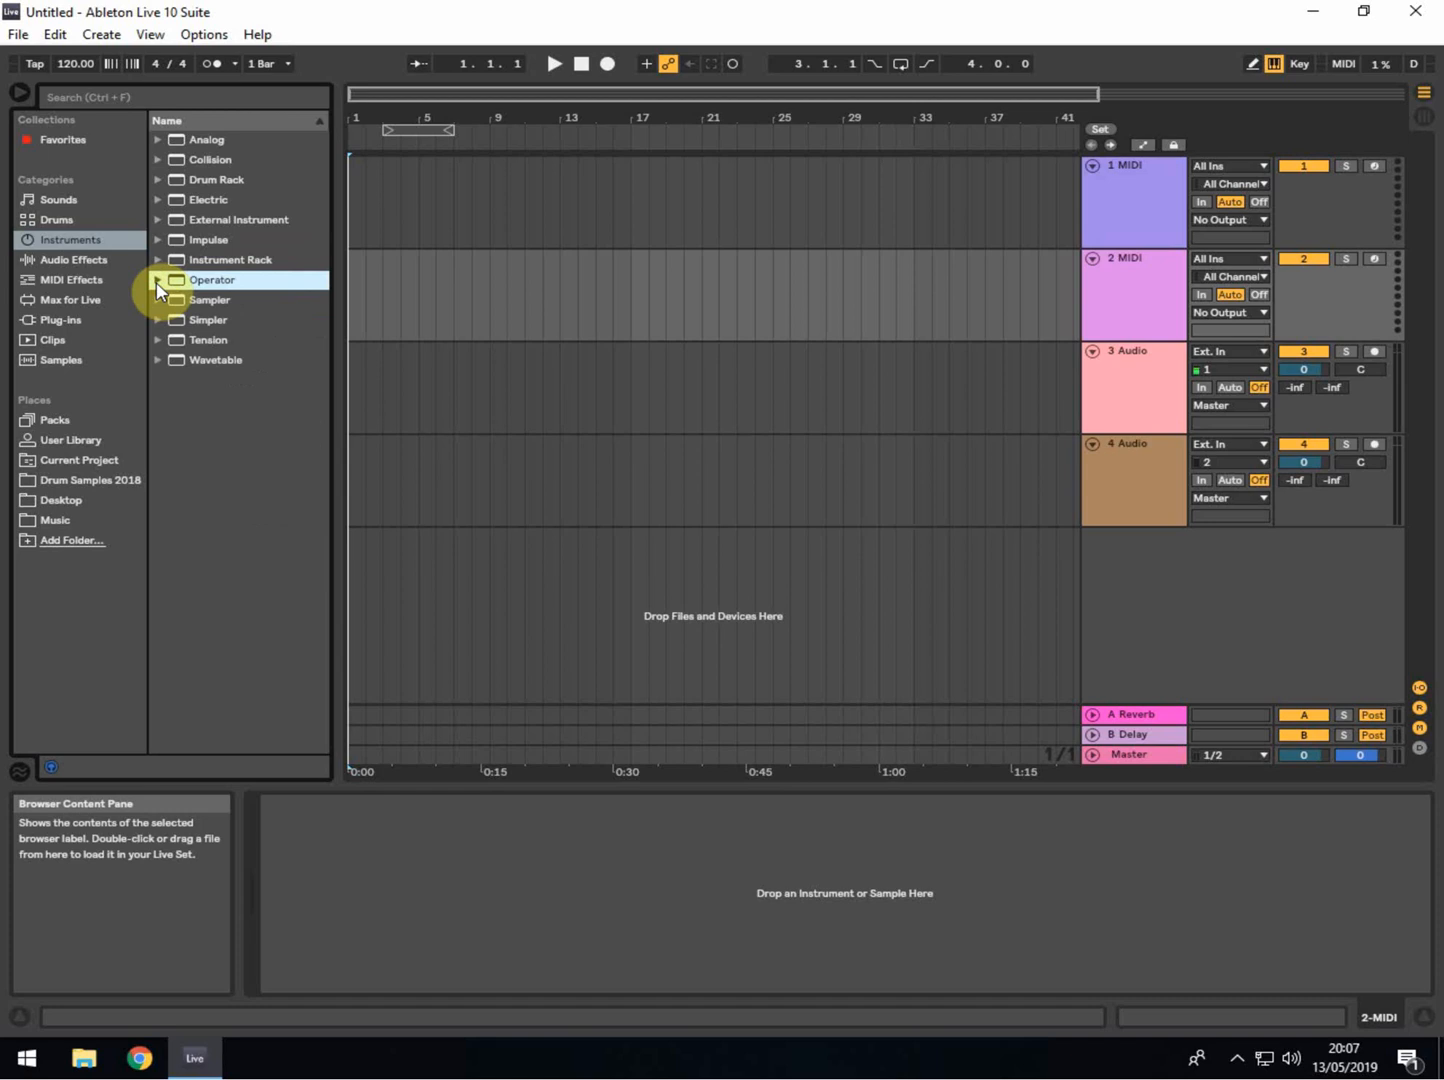
pyautogui.click(156, 283)
pyautogui.click(155, 284)
pyautogui.click(156, 287)
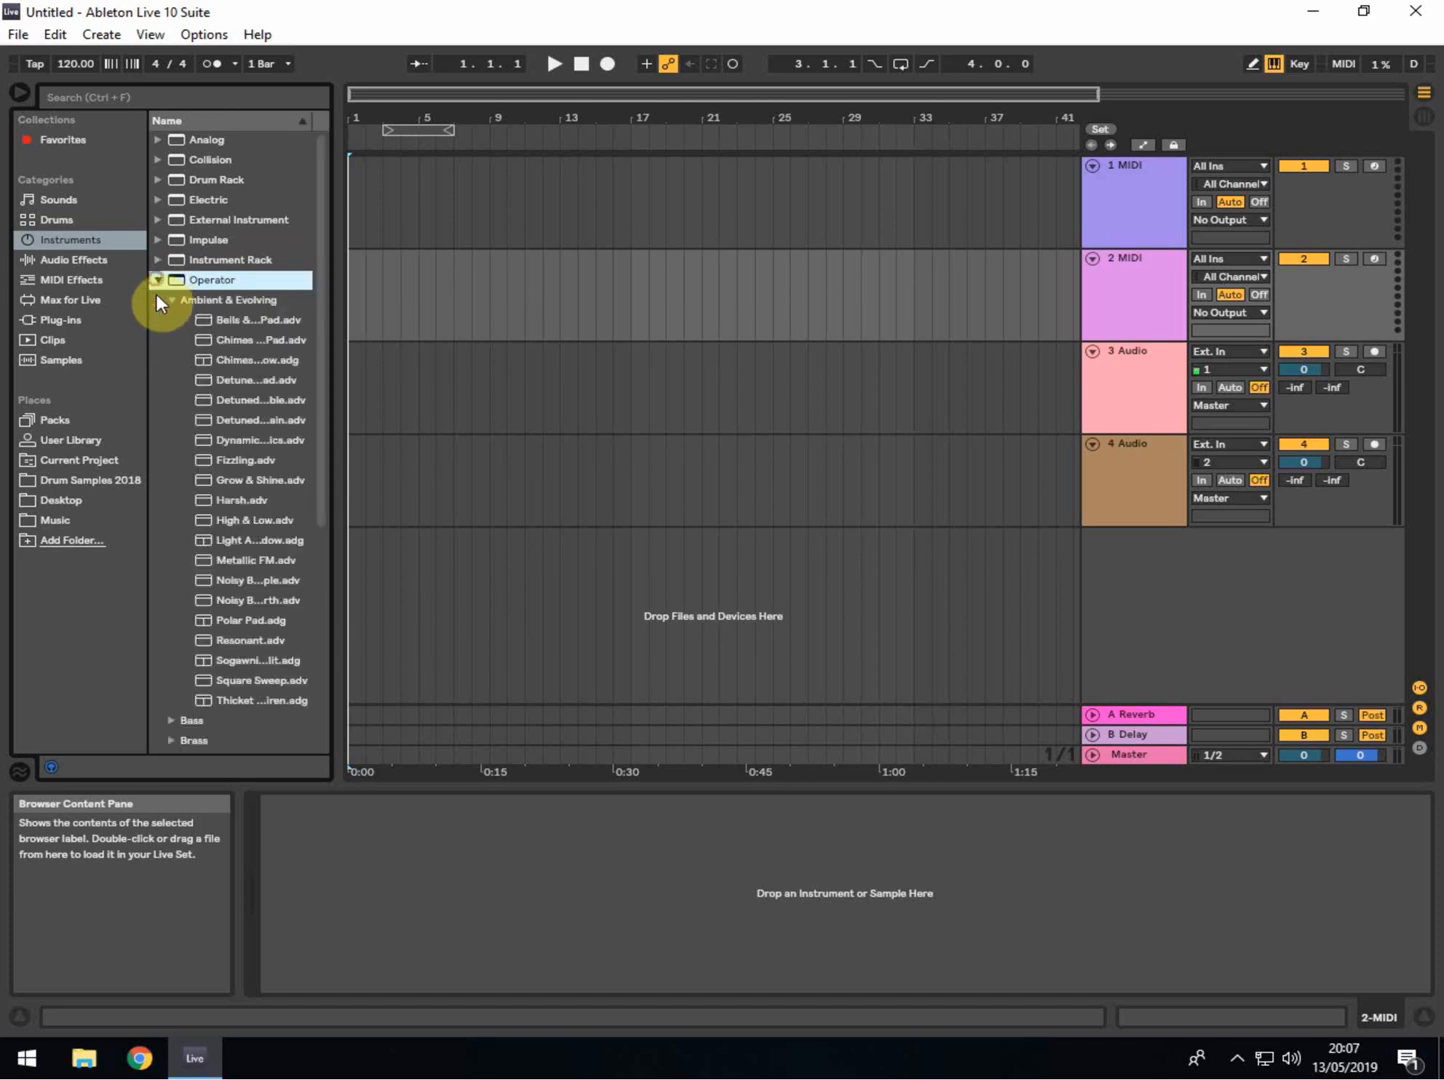
pyautogui.click(170, 299)
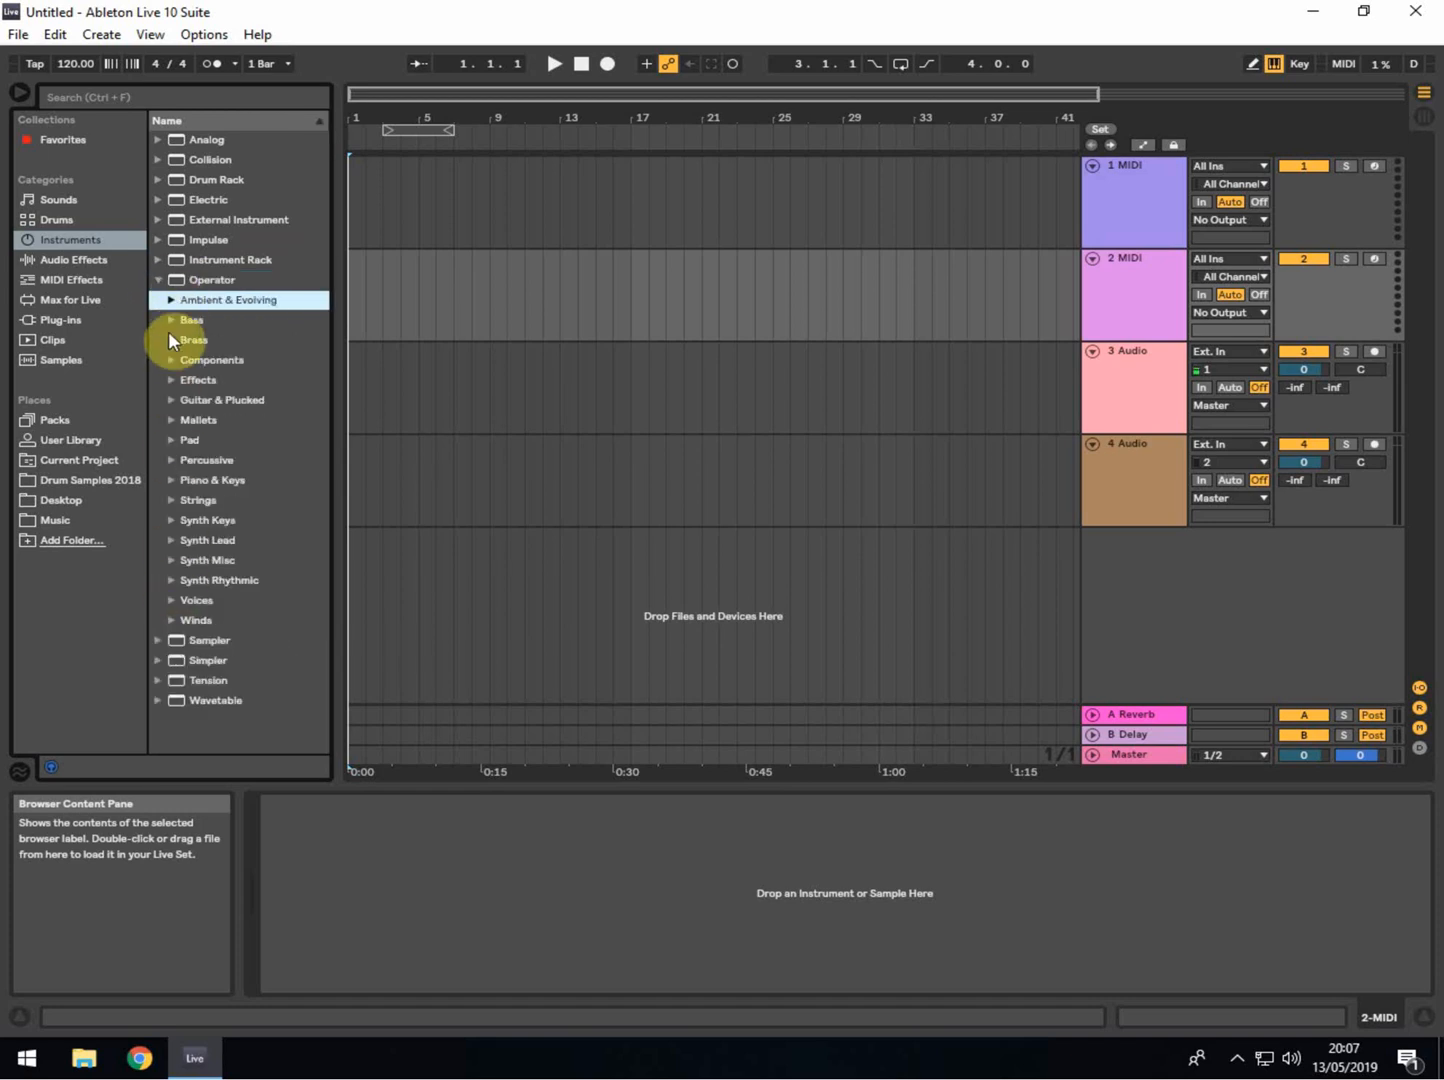
pyautogui.click(156, 283)
# - Look through the Sampler, Simpler, Analog, Collision and Electric instrument presets in the browser
pyautogui.click(155, 299)
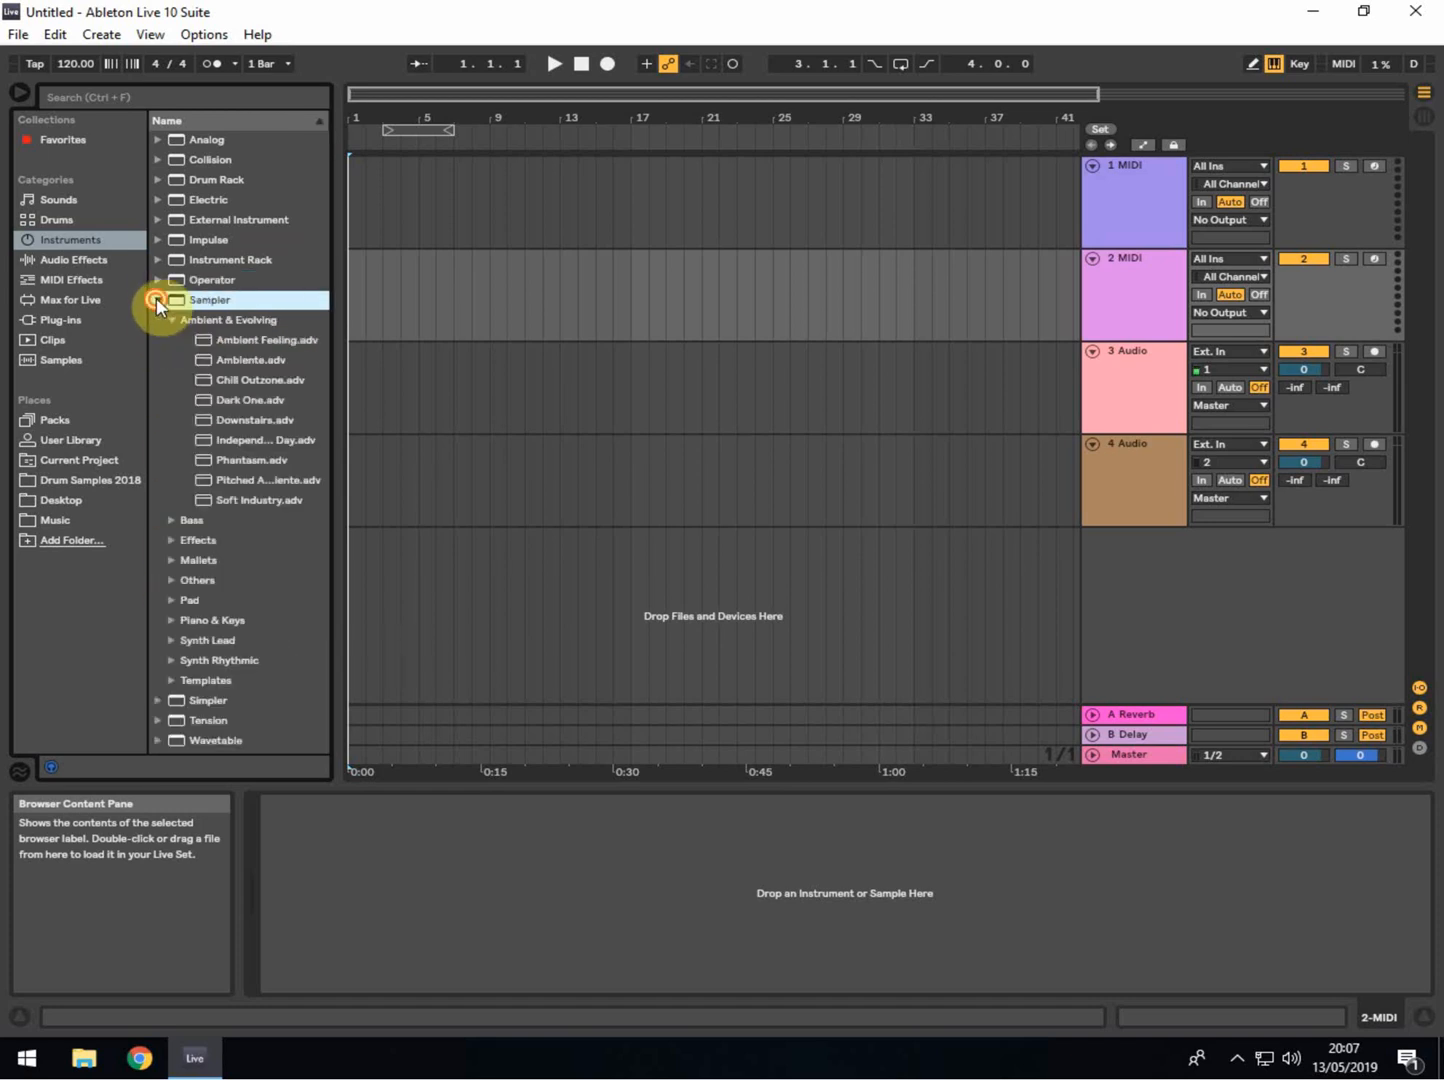
pyautogui.click(158, 320)
pyautogui.click(158, 321)
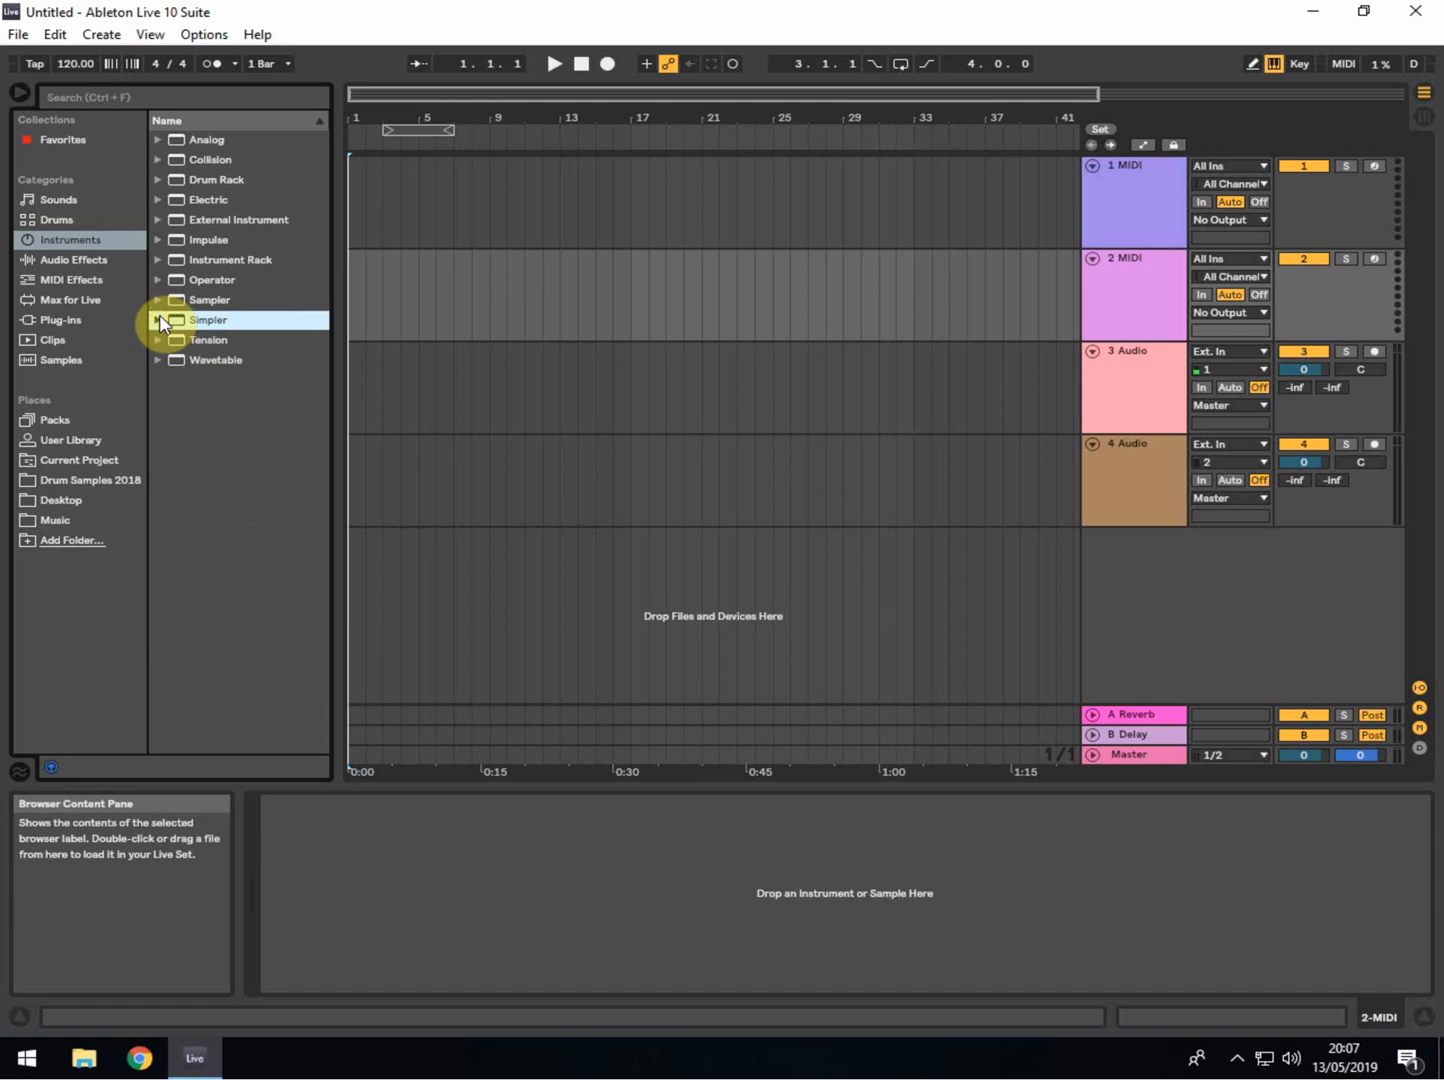
pyautogui.click(154, 140)
pyautogui.click(157, 161)
pyautogui.click(157, 161)
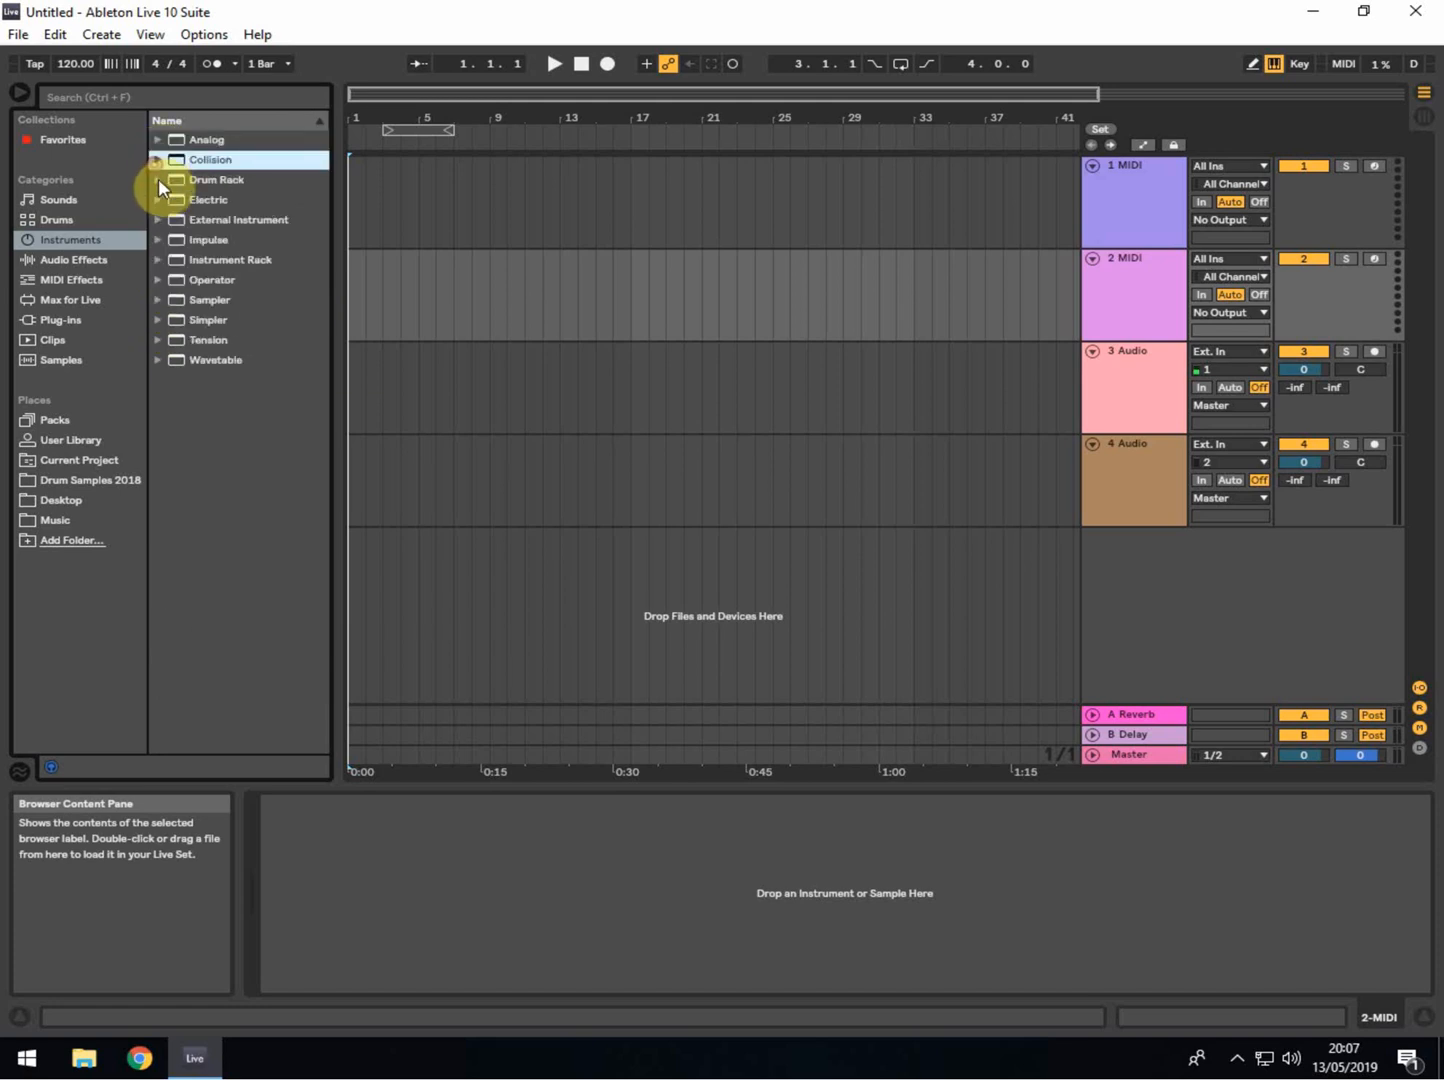
pyautogui.click(159, 200)
pyautogui.click(160, 201)
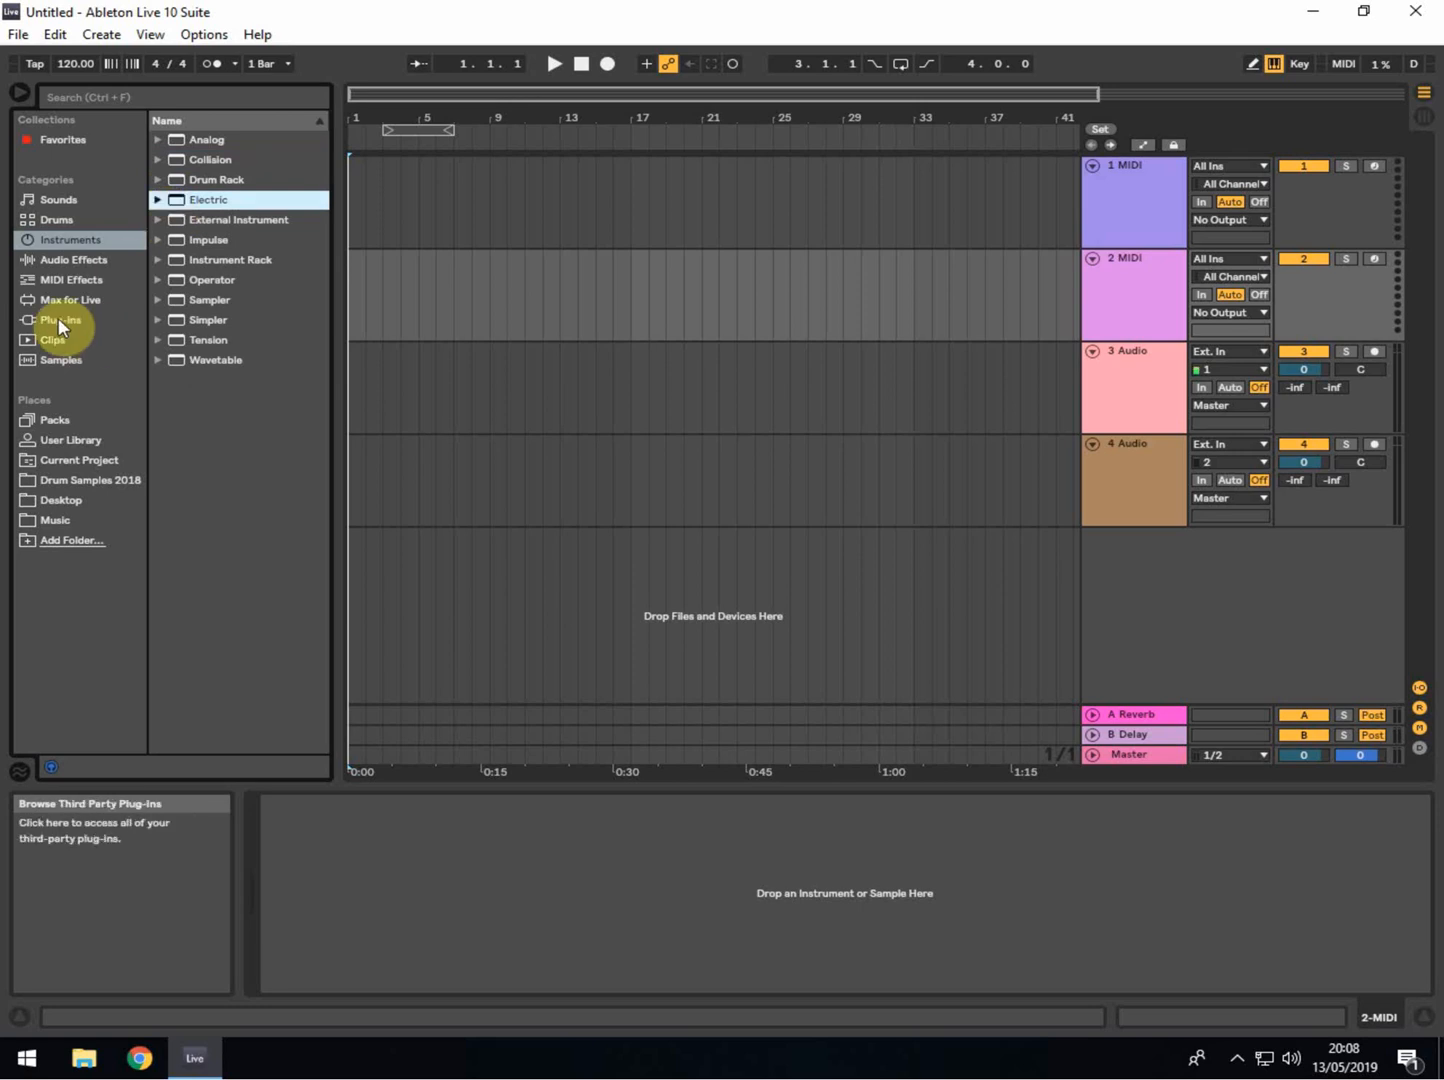
# - Browse the Audio Effects list, checking the Amp and Audio Effect Rack presets and the remaining effects down to Vocoder
pyautogui.click(59, 264)
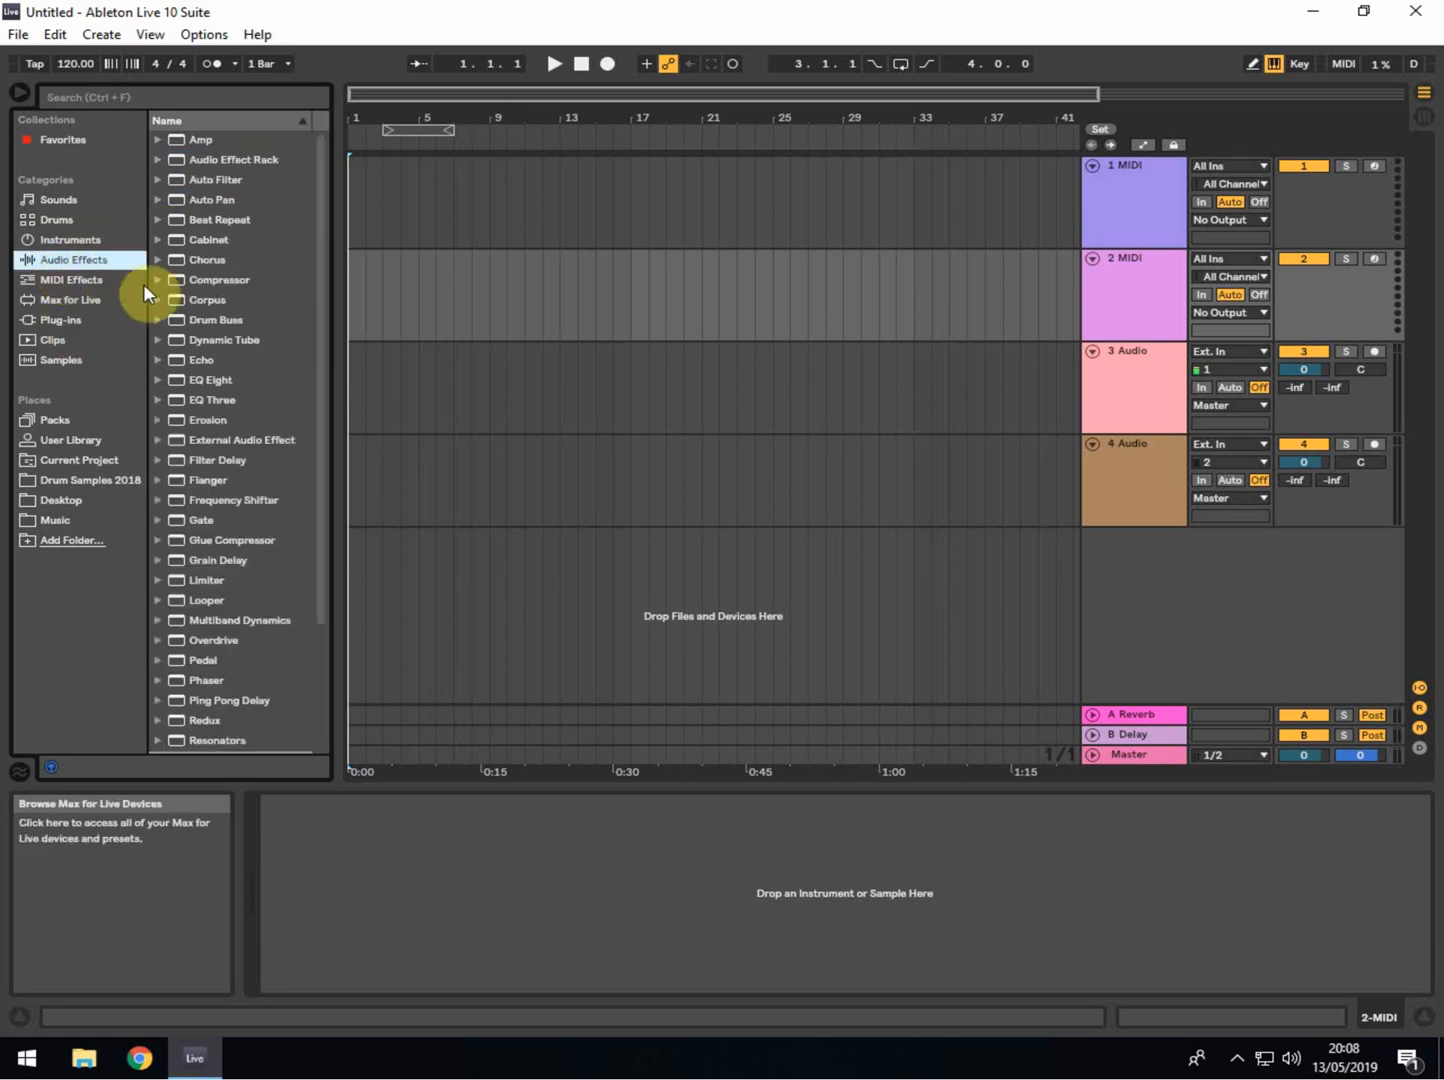
pyautogui.click(161, 140)
pyautogui.click(161, 140)
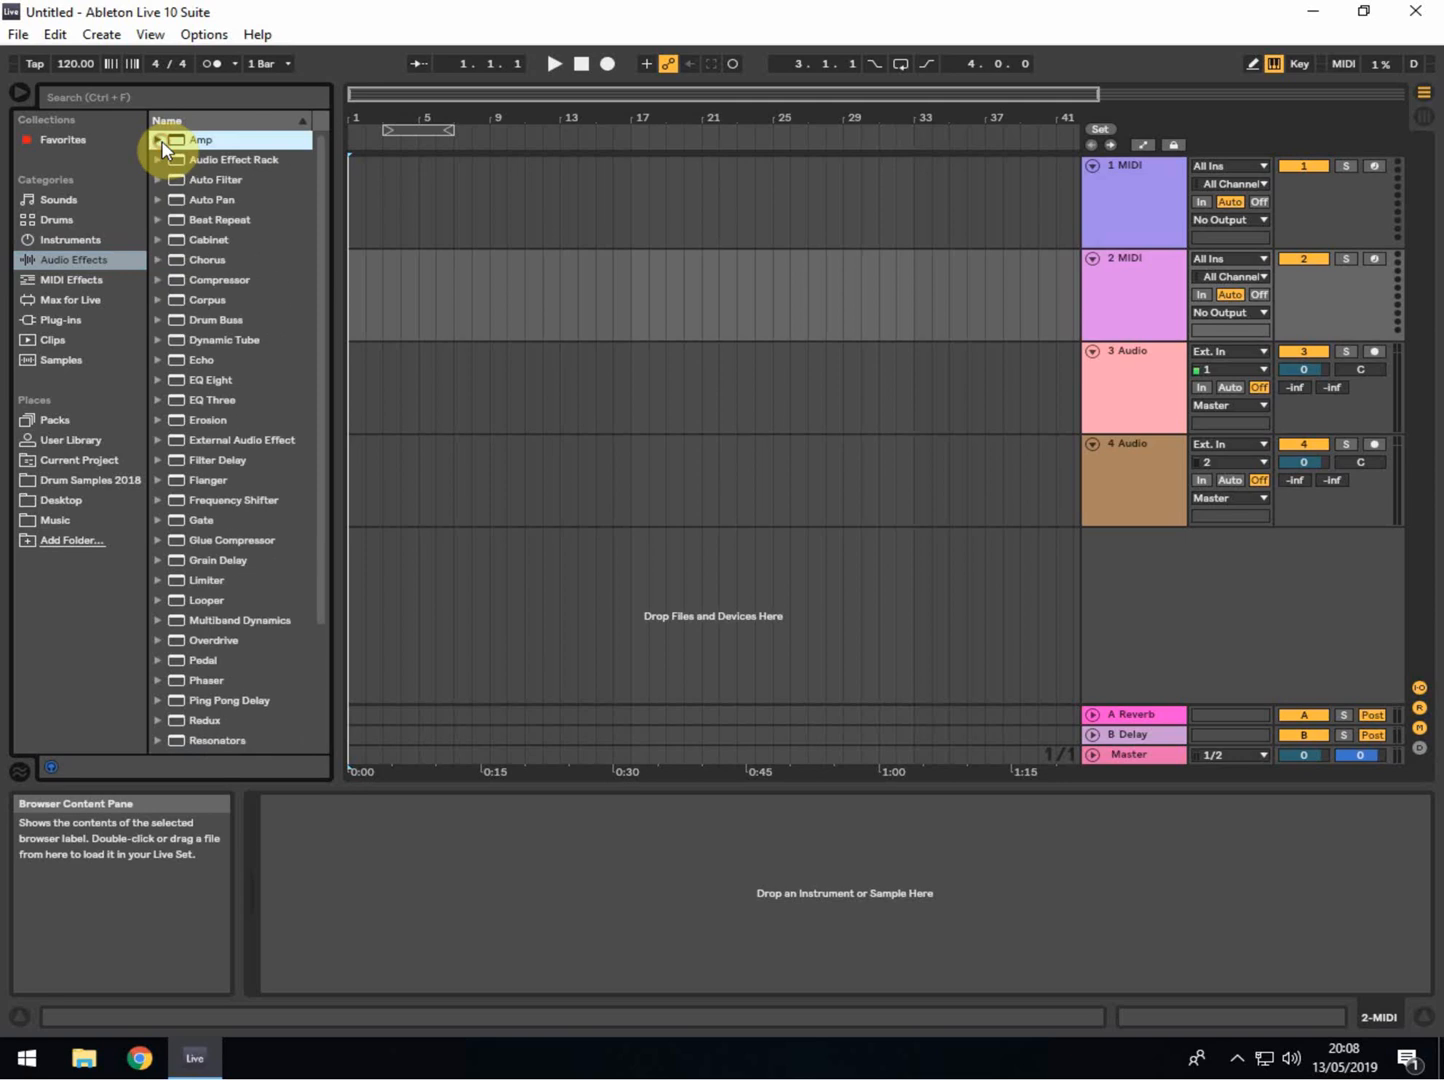
pyautogui.click(161, 161)
pyautogui.click(162, 160)
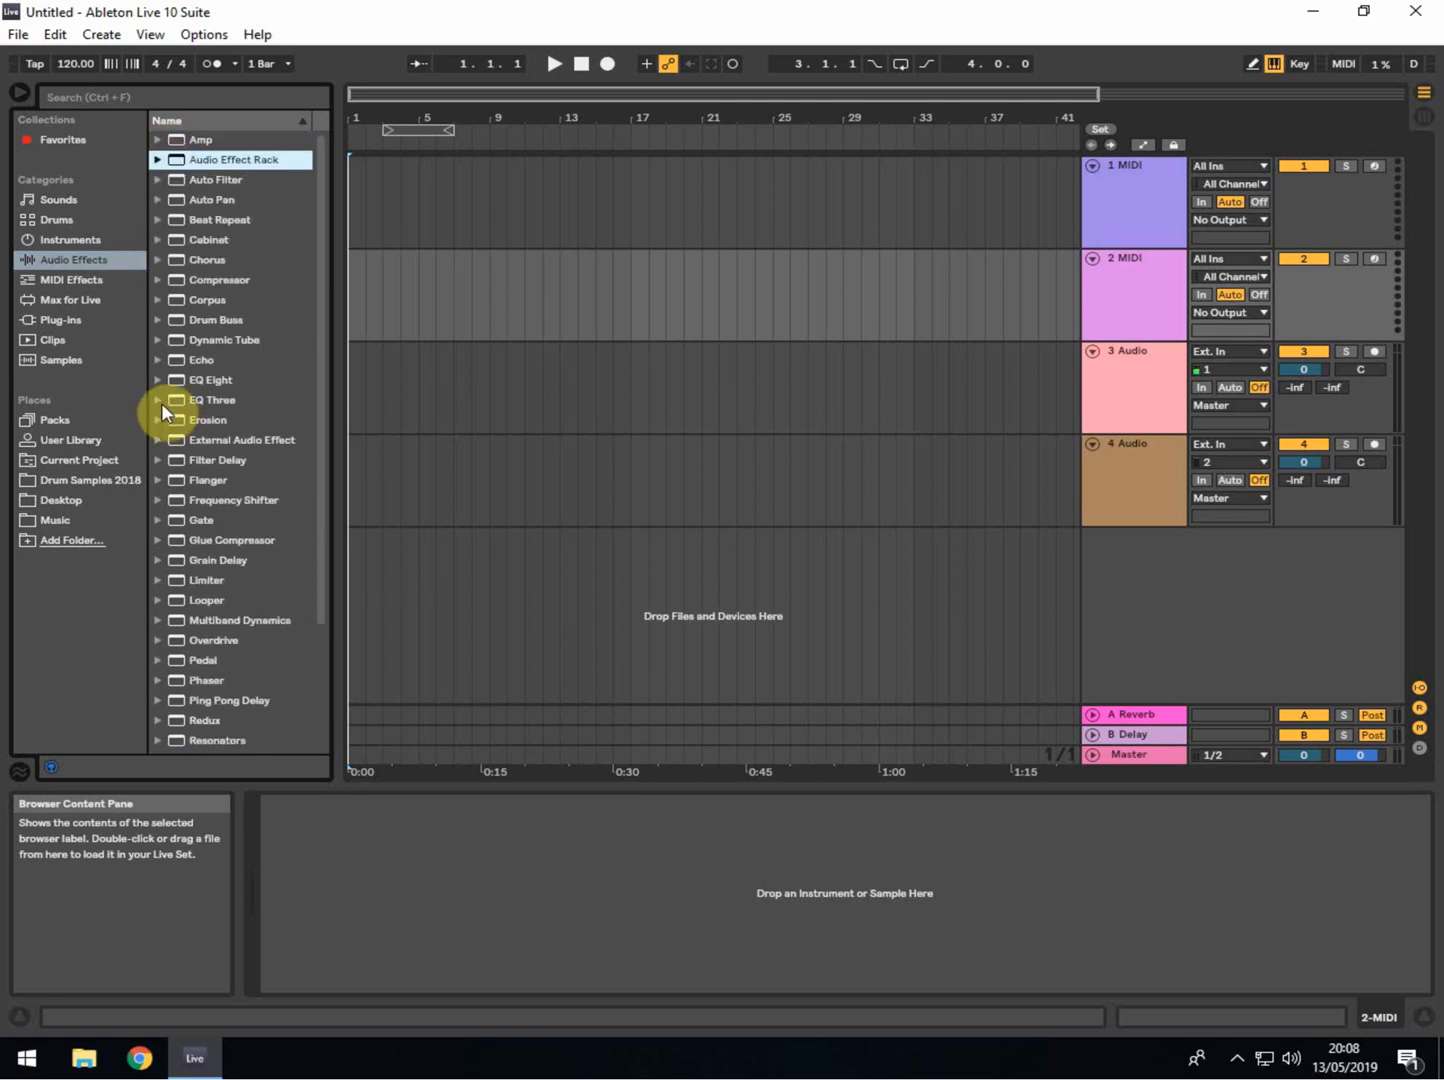
pyautogui.scroll(-4, 168, 430)
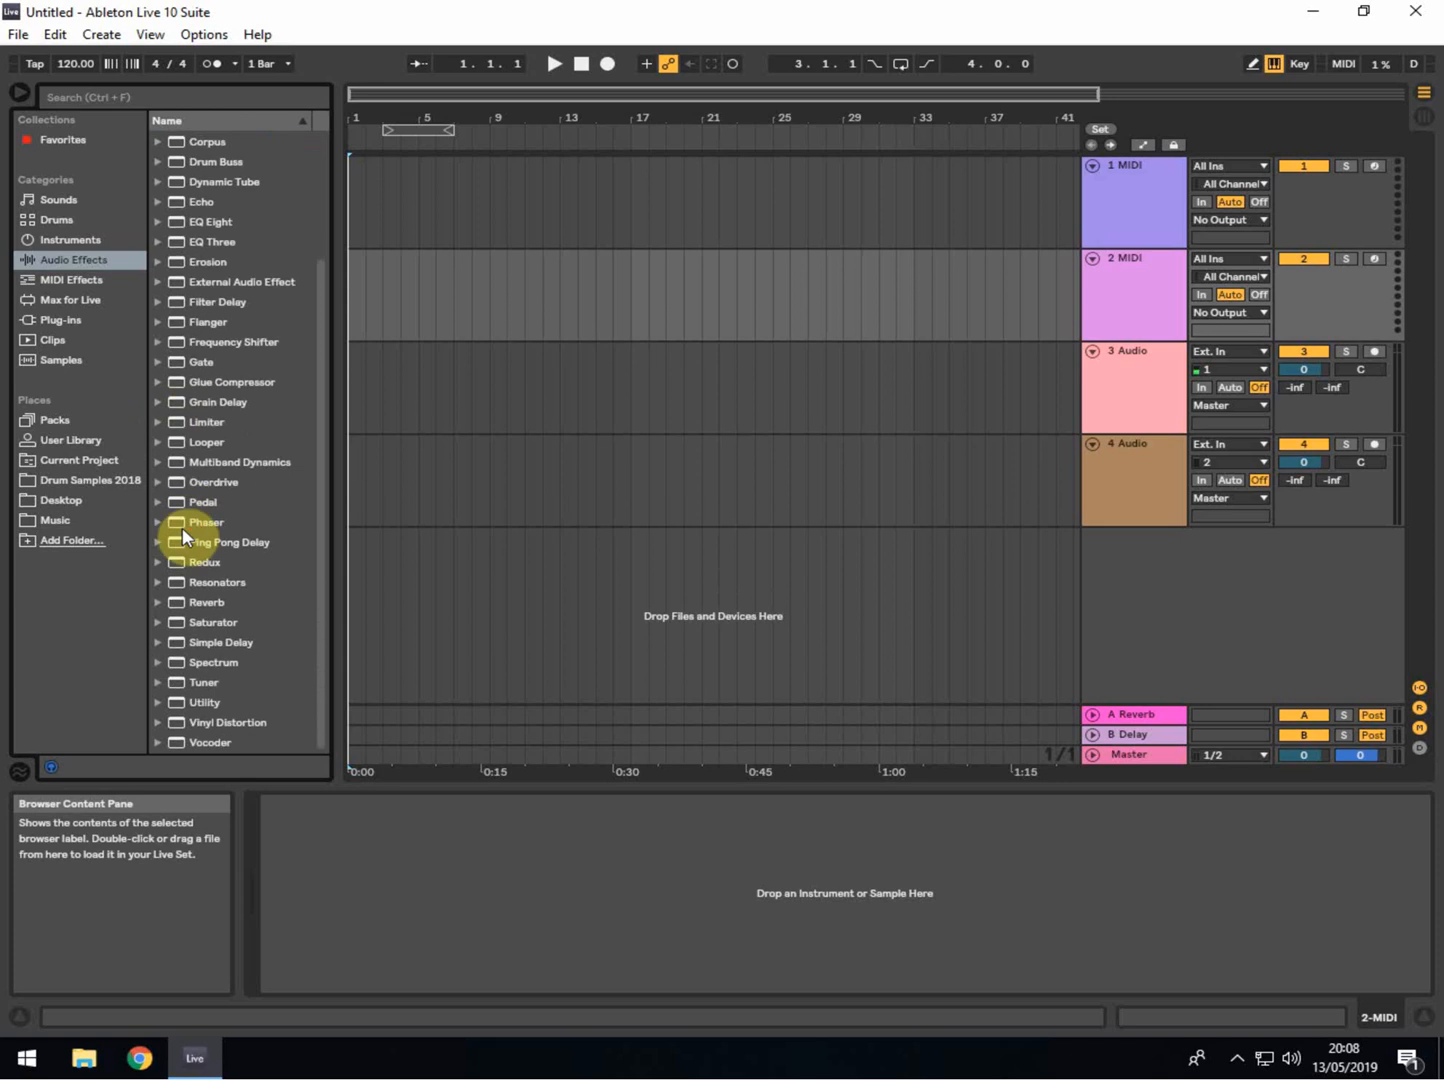
pyautogui.scroll(4, 183, 537)
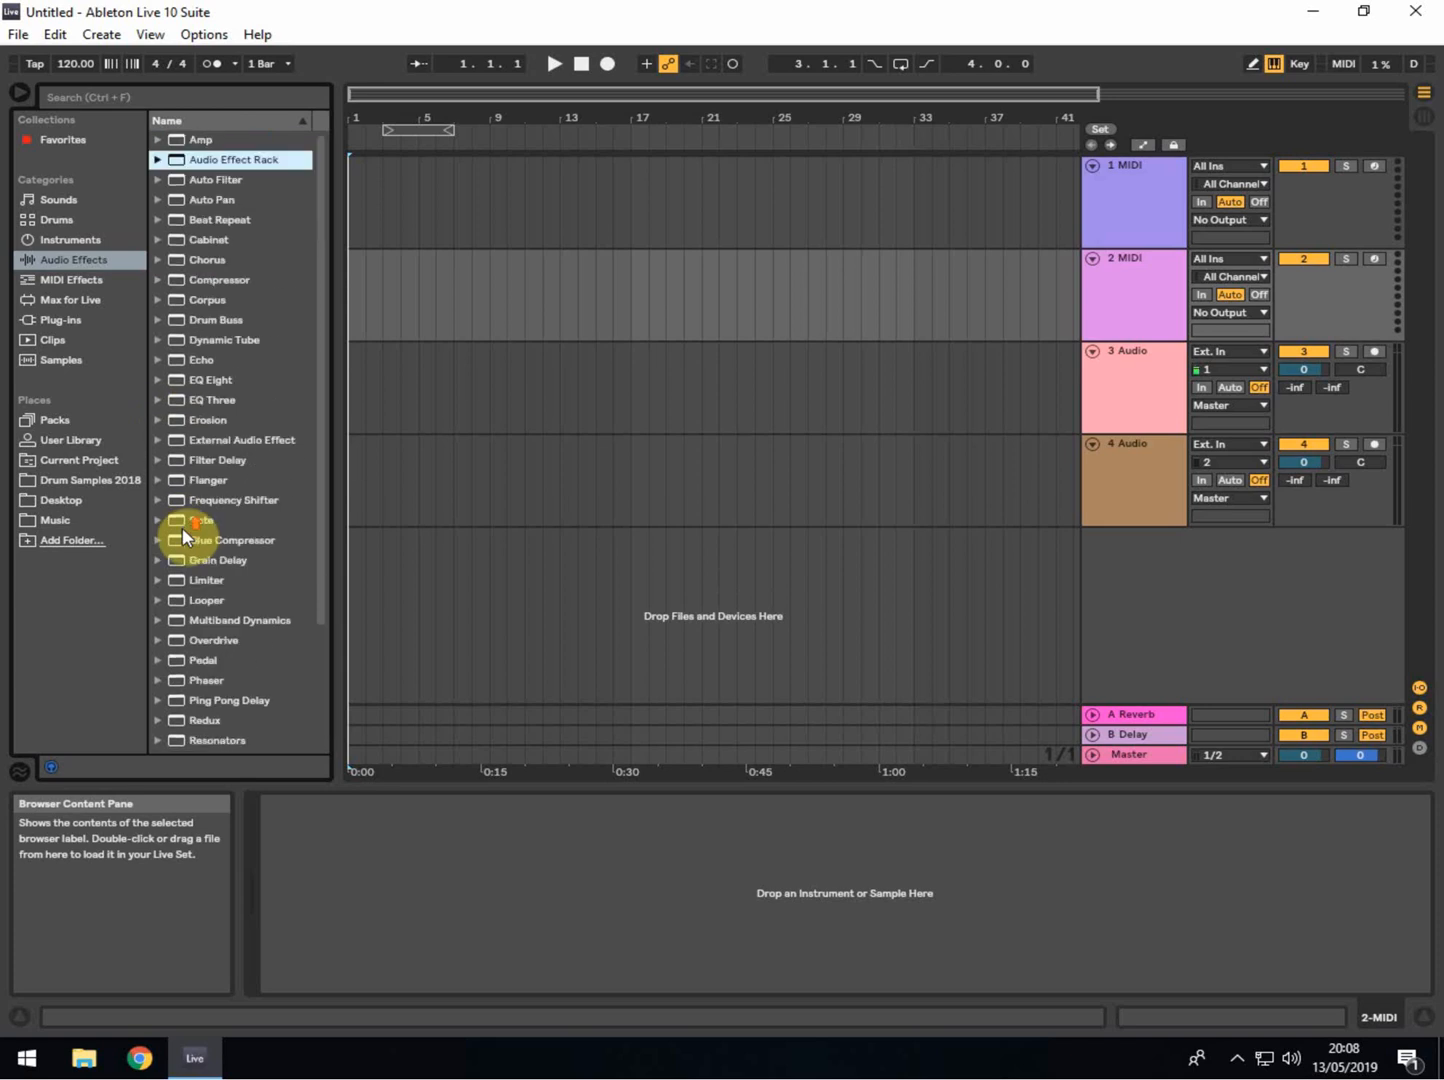
# - Browse the MIDI Effects list, checking the Arpeggiator, Chord and Pitch presets
pyautogui.click(70, 281)
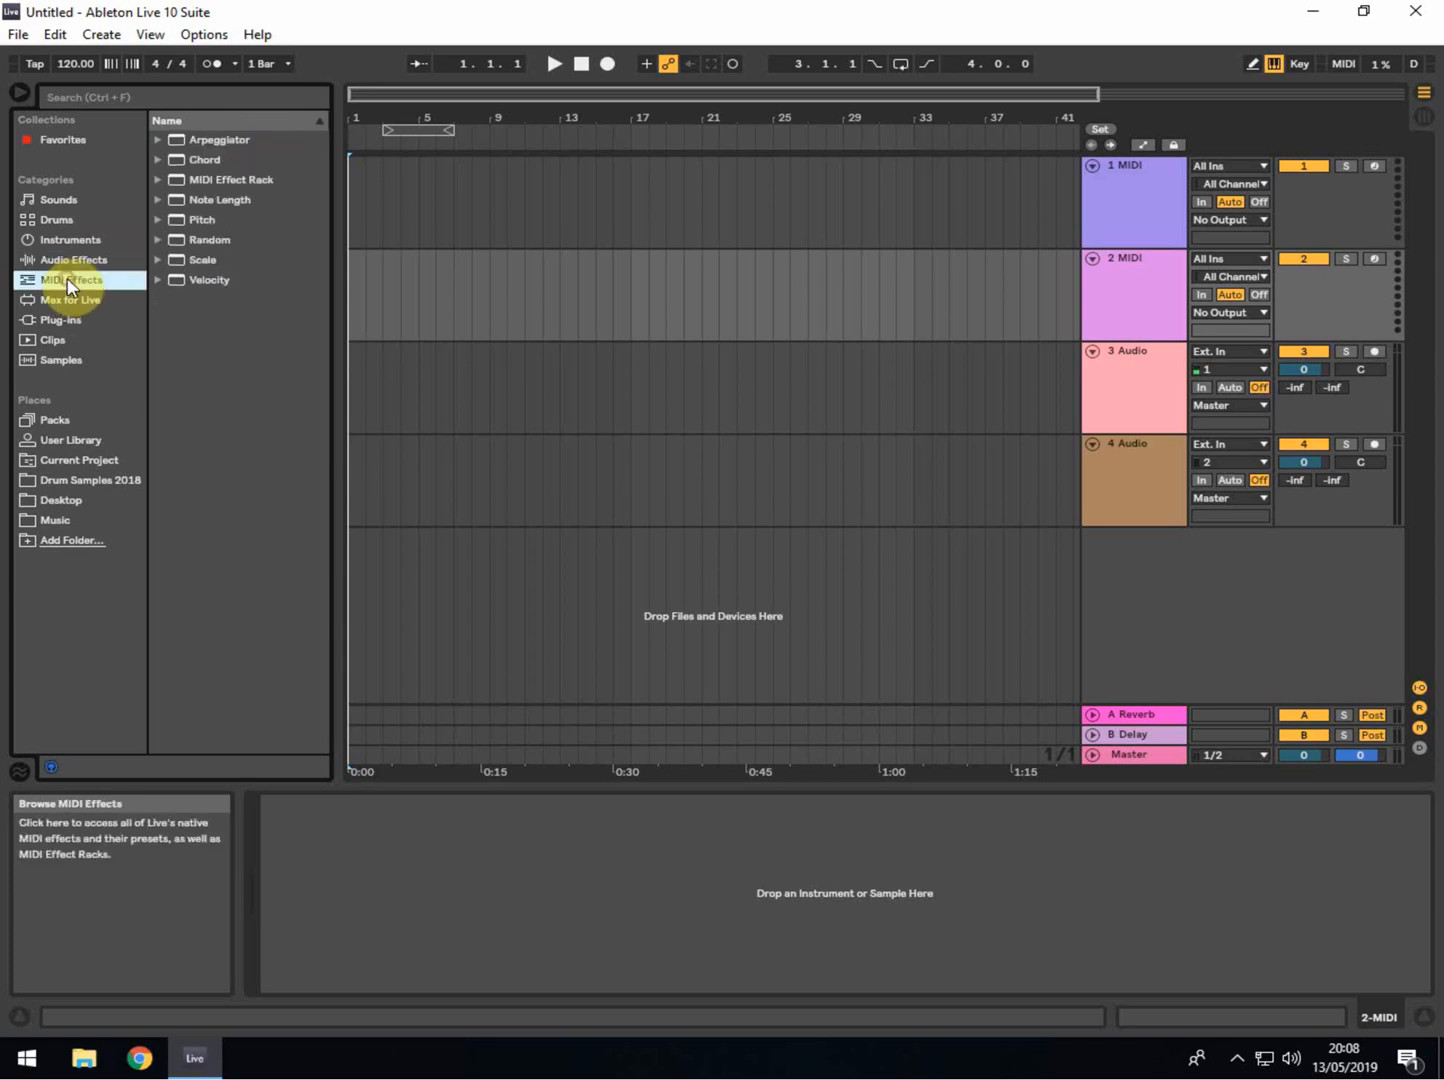
pyautogui.click(158, 142)
pyautogui.click(159, 143)
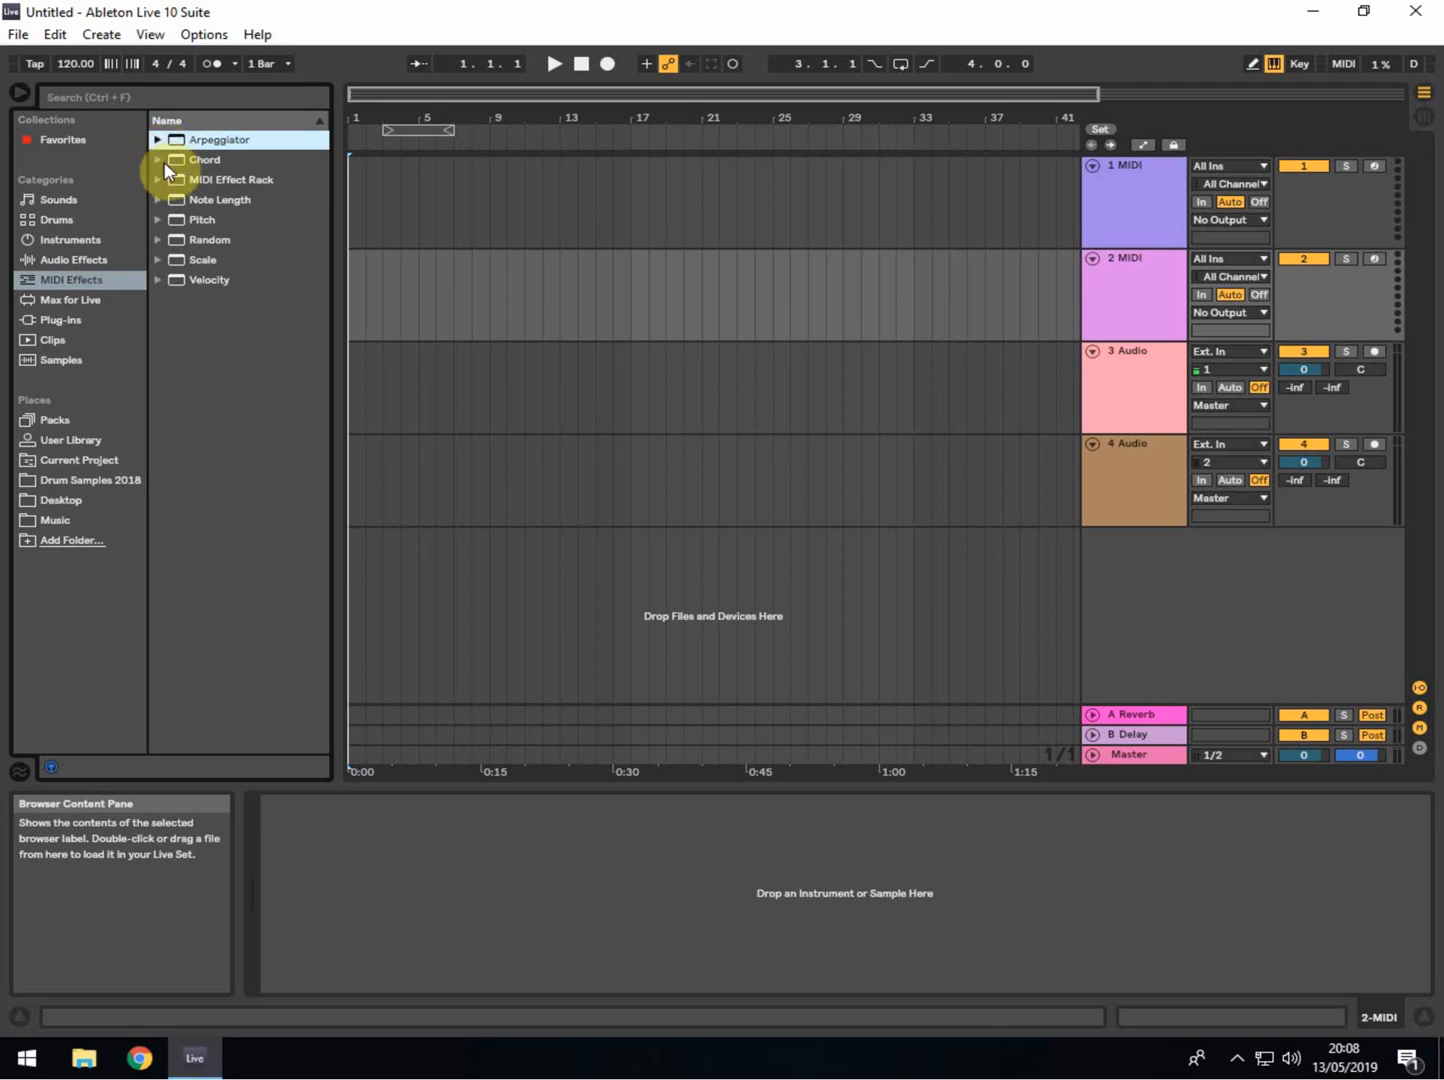
pyautogui.click(161, 160)
pyautogui.click(162, 161)
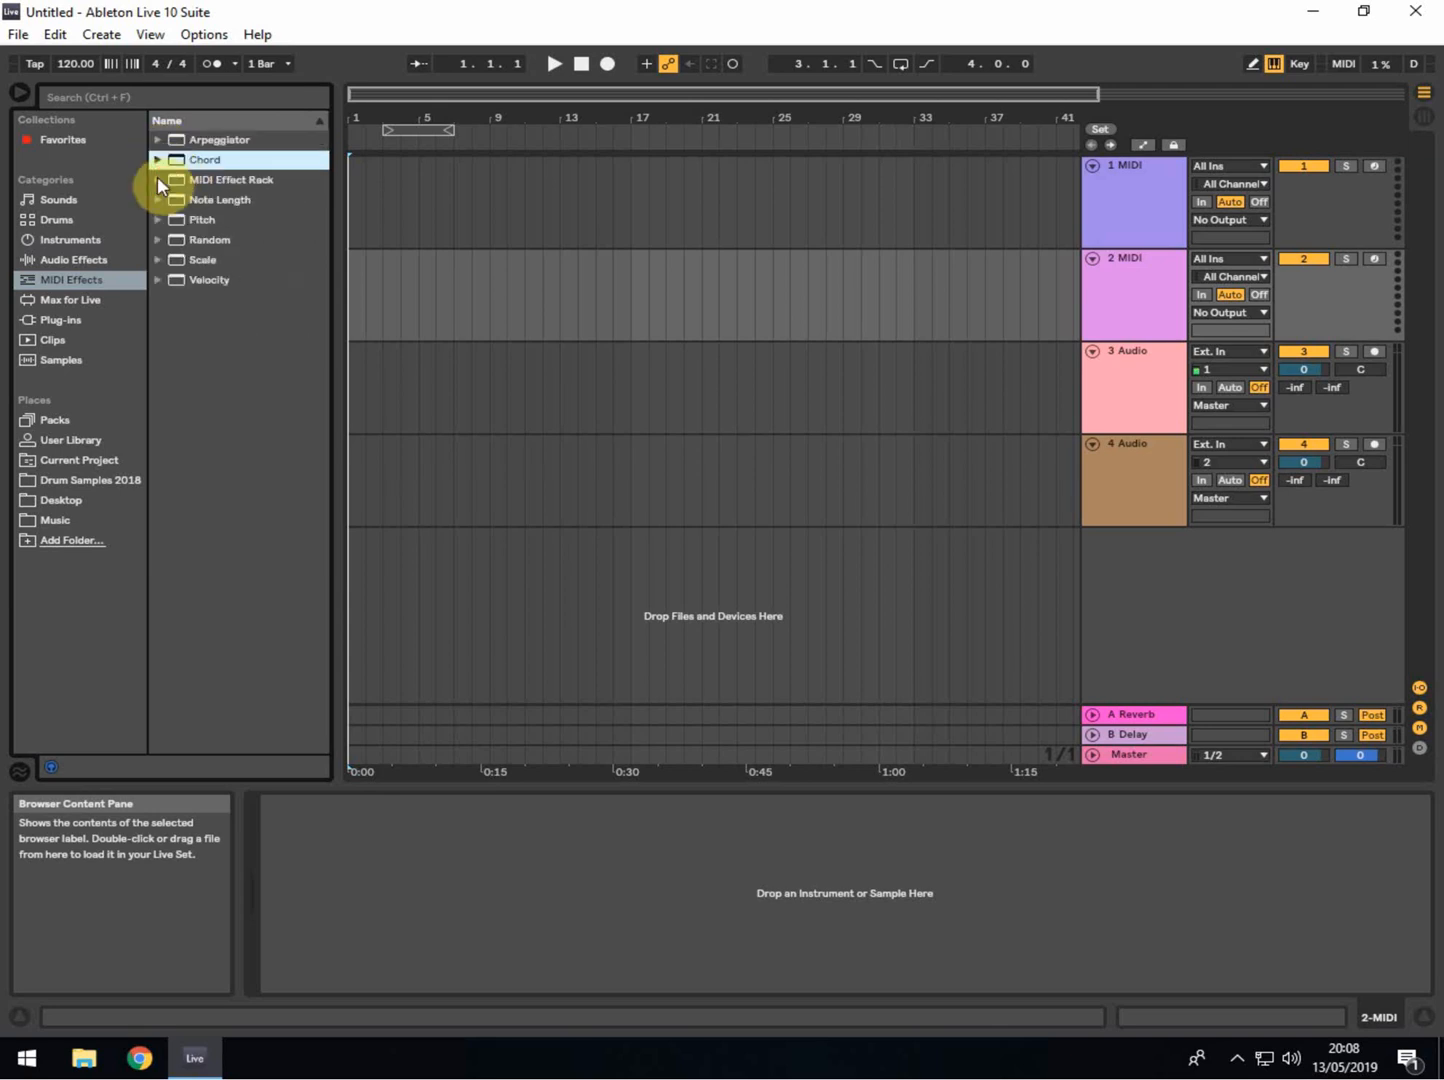
pyautogui.click(156, 219)
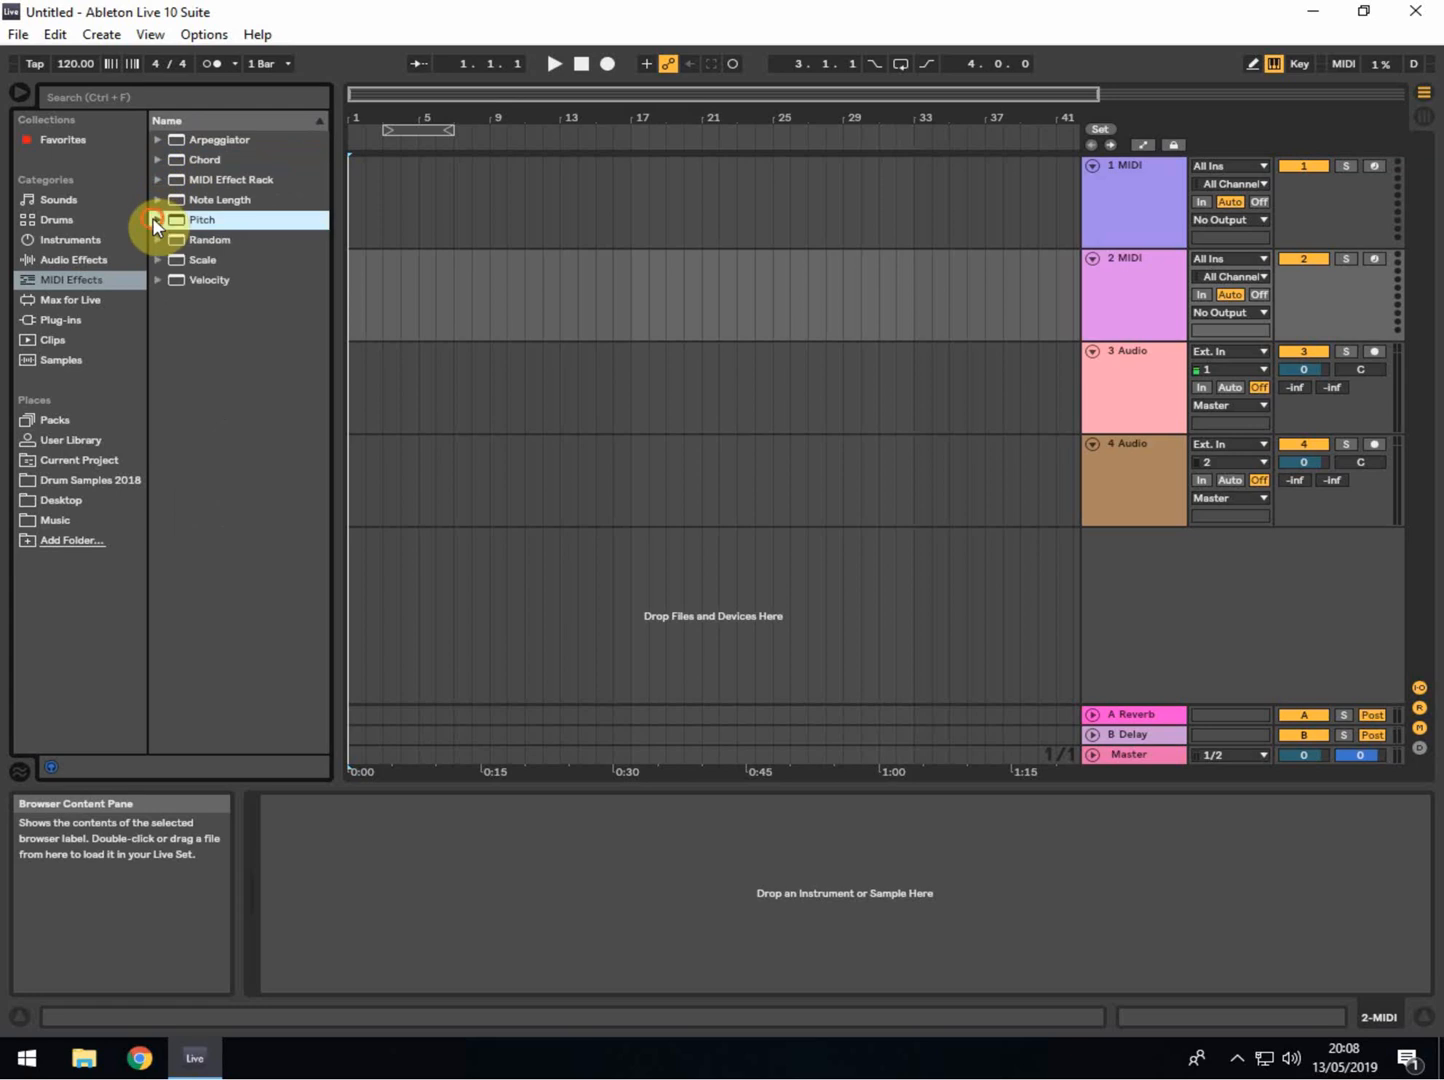
pyautogui.click(156, 220)
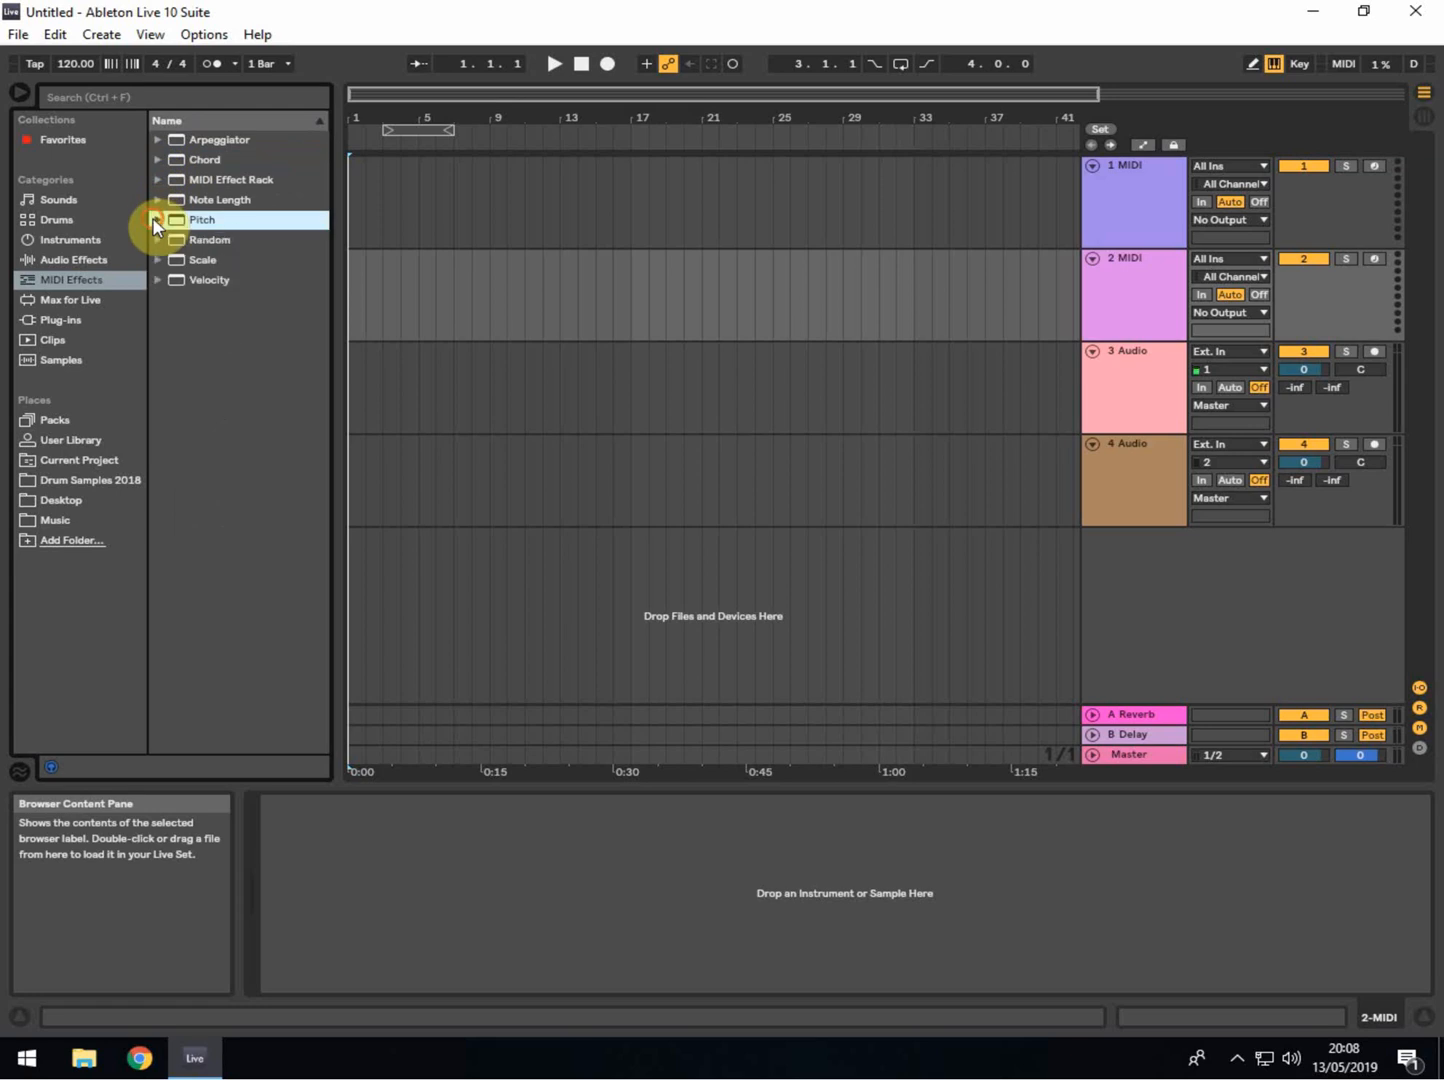
# - Check the Velocity and Scale presets in the MIDI Effects list
pyautogui.click(155, 280)
pyautogui.click(157, 279)
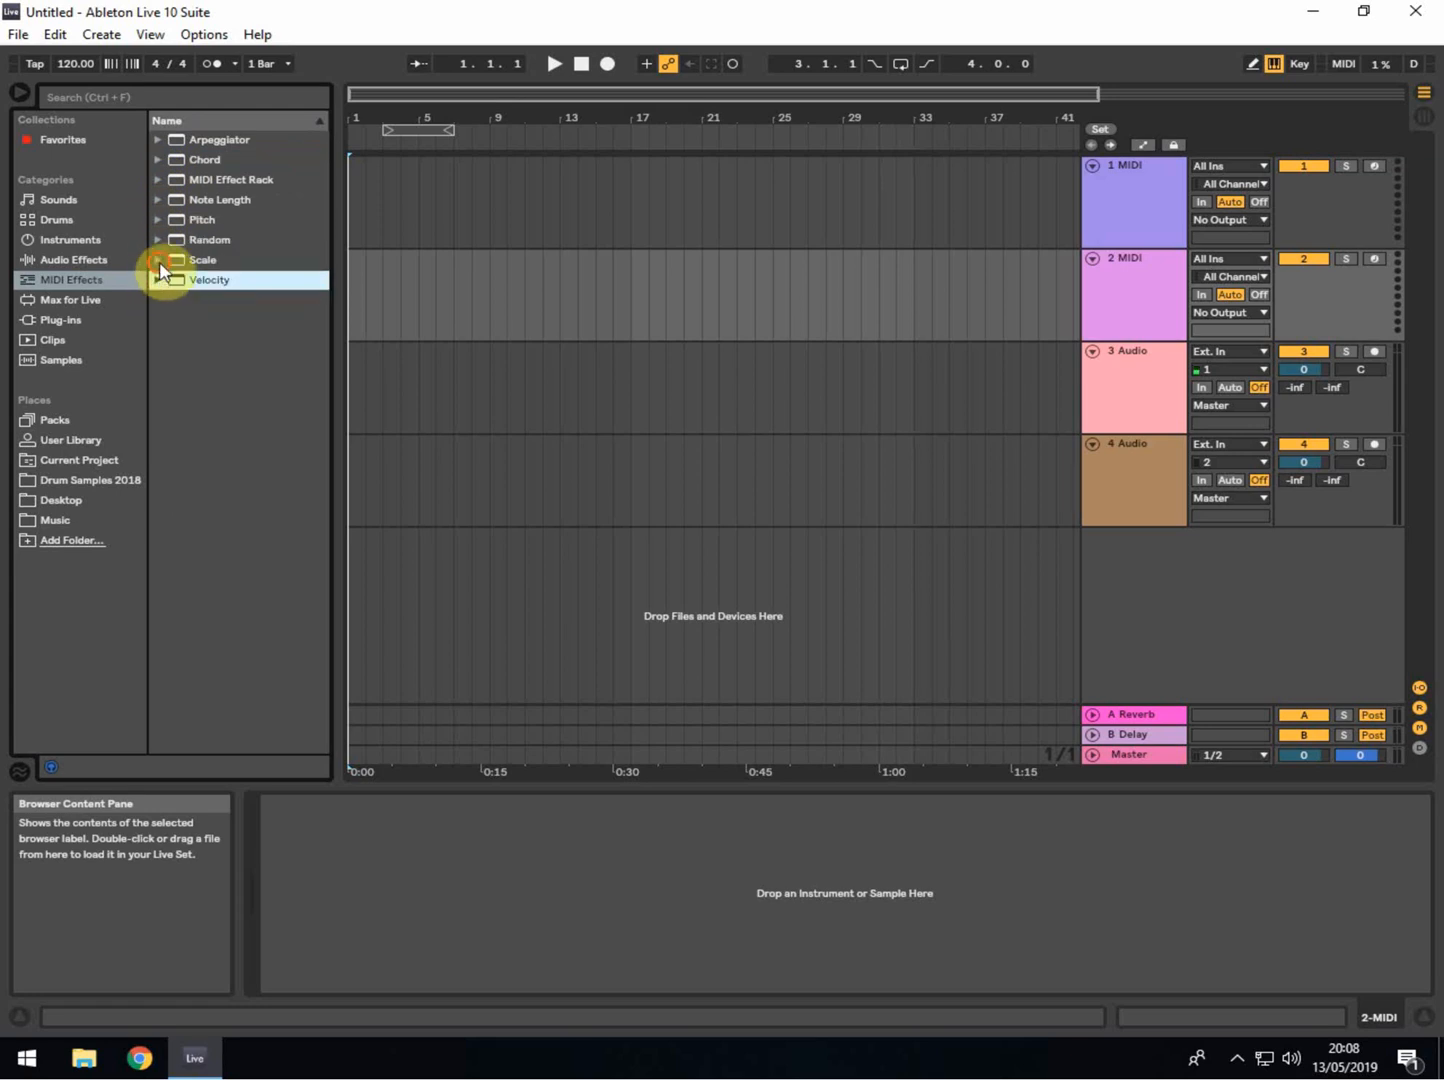
pyautogui.click(160, 261)
pyautogui.click(159, 260)
# - Look through the third-party Plug-ins list, including the xhip folder, and the Clips and Samples categories
pyautogui.click(62, 320)
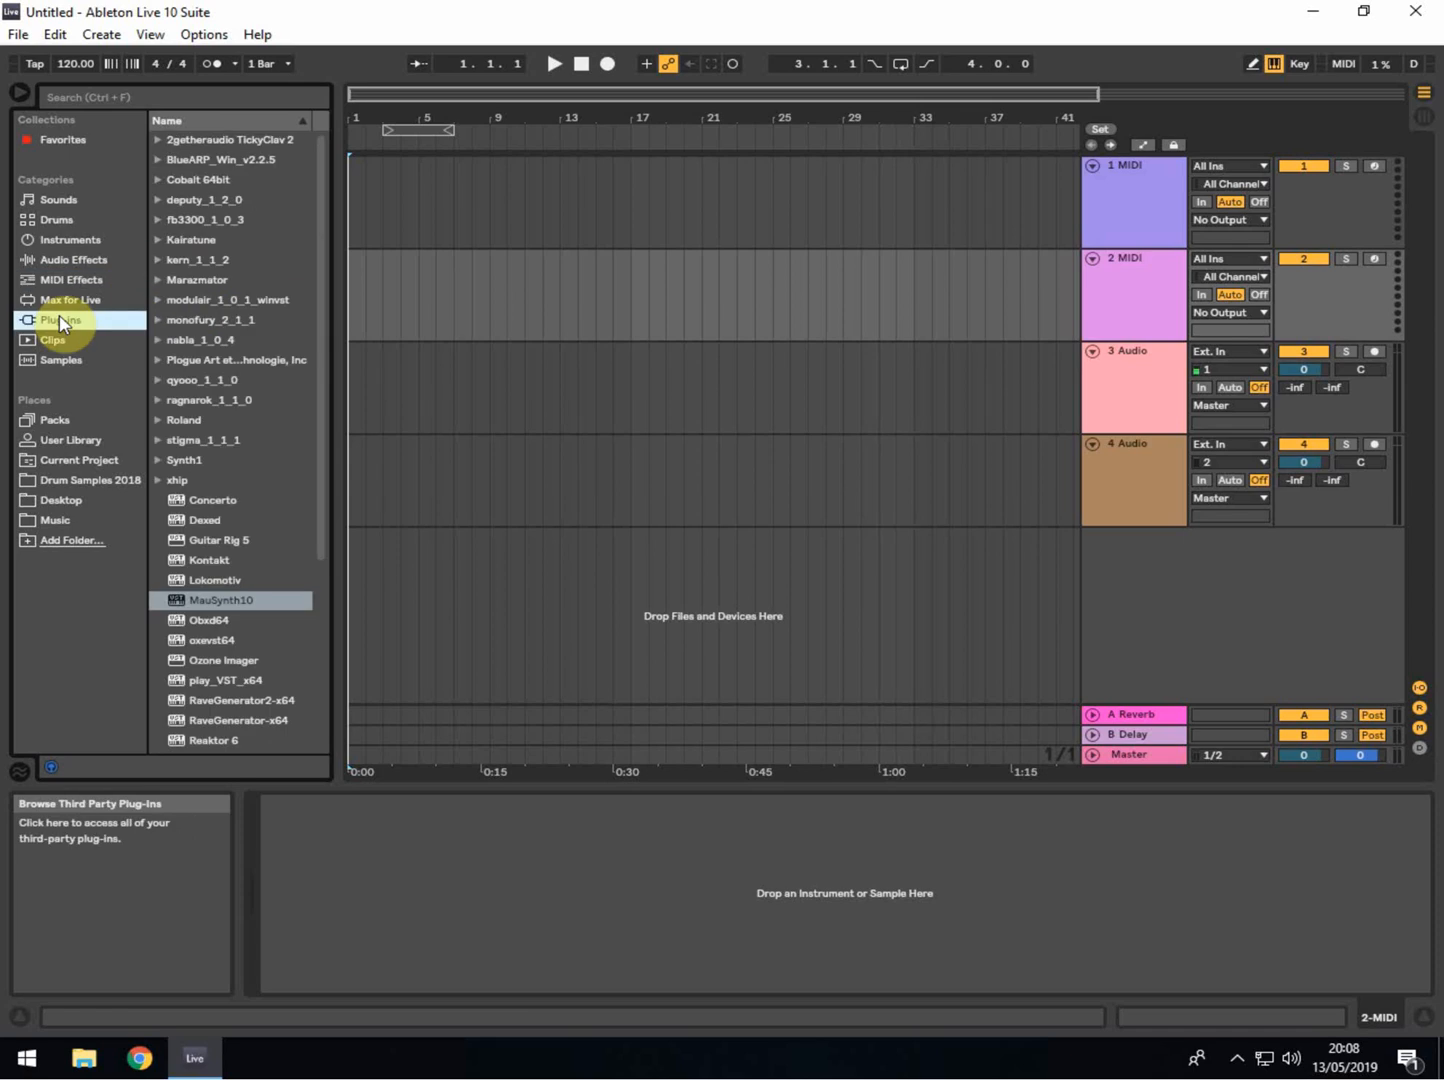
pyautogui.click(157, 480)
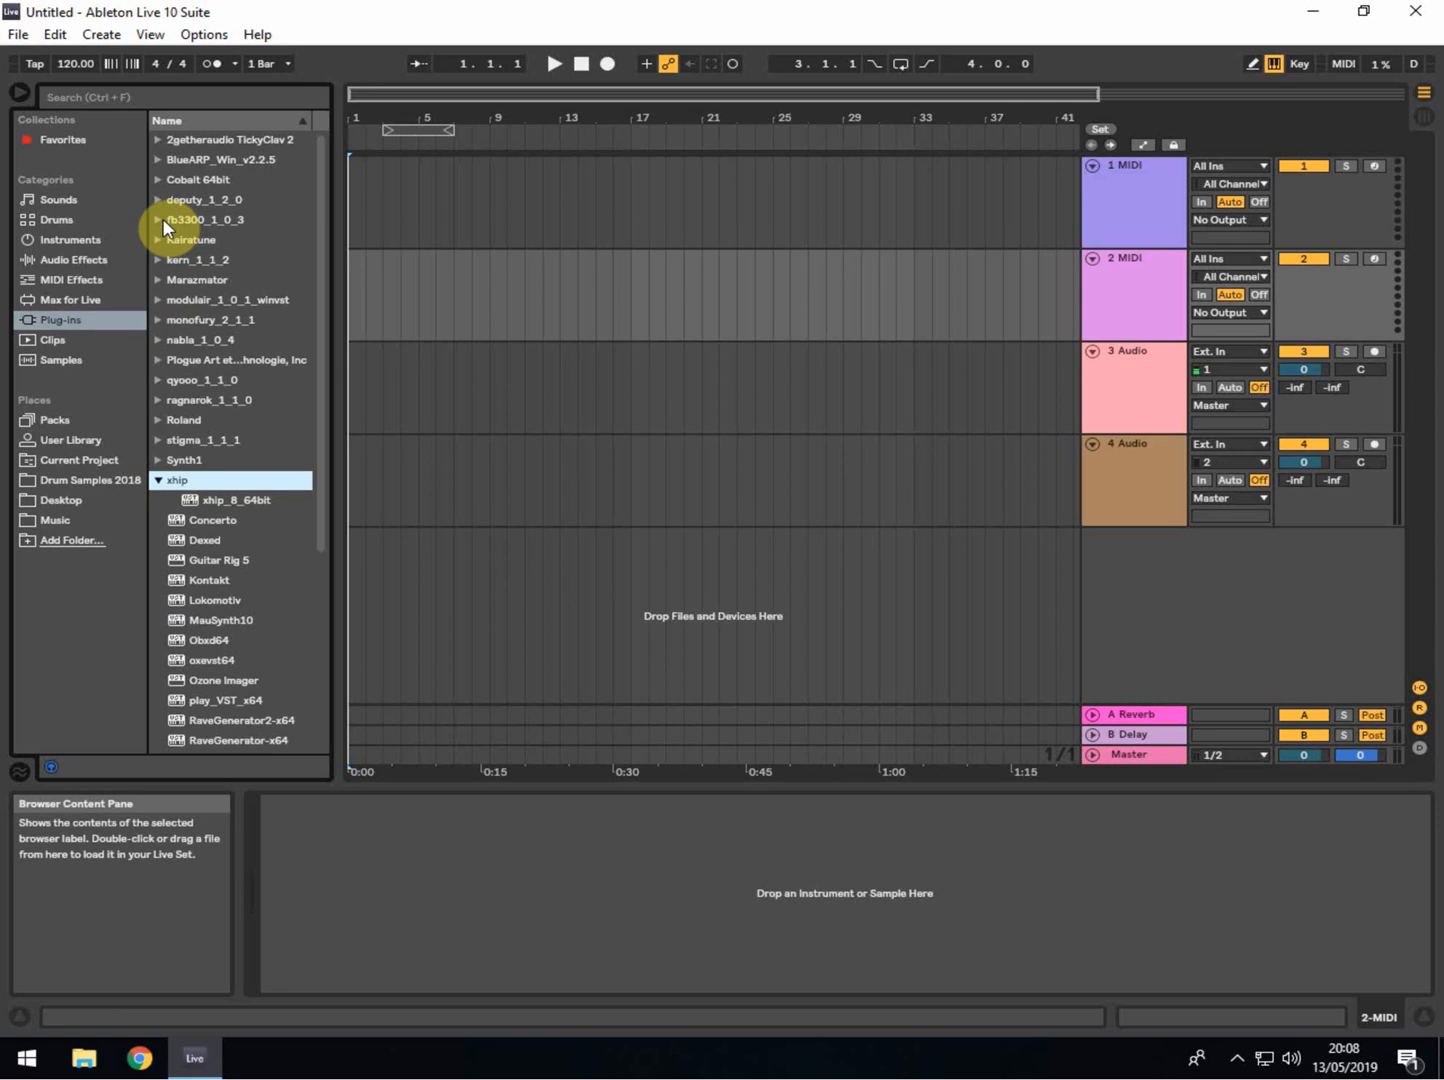
pyautogui.click(52, 338)
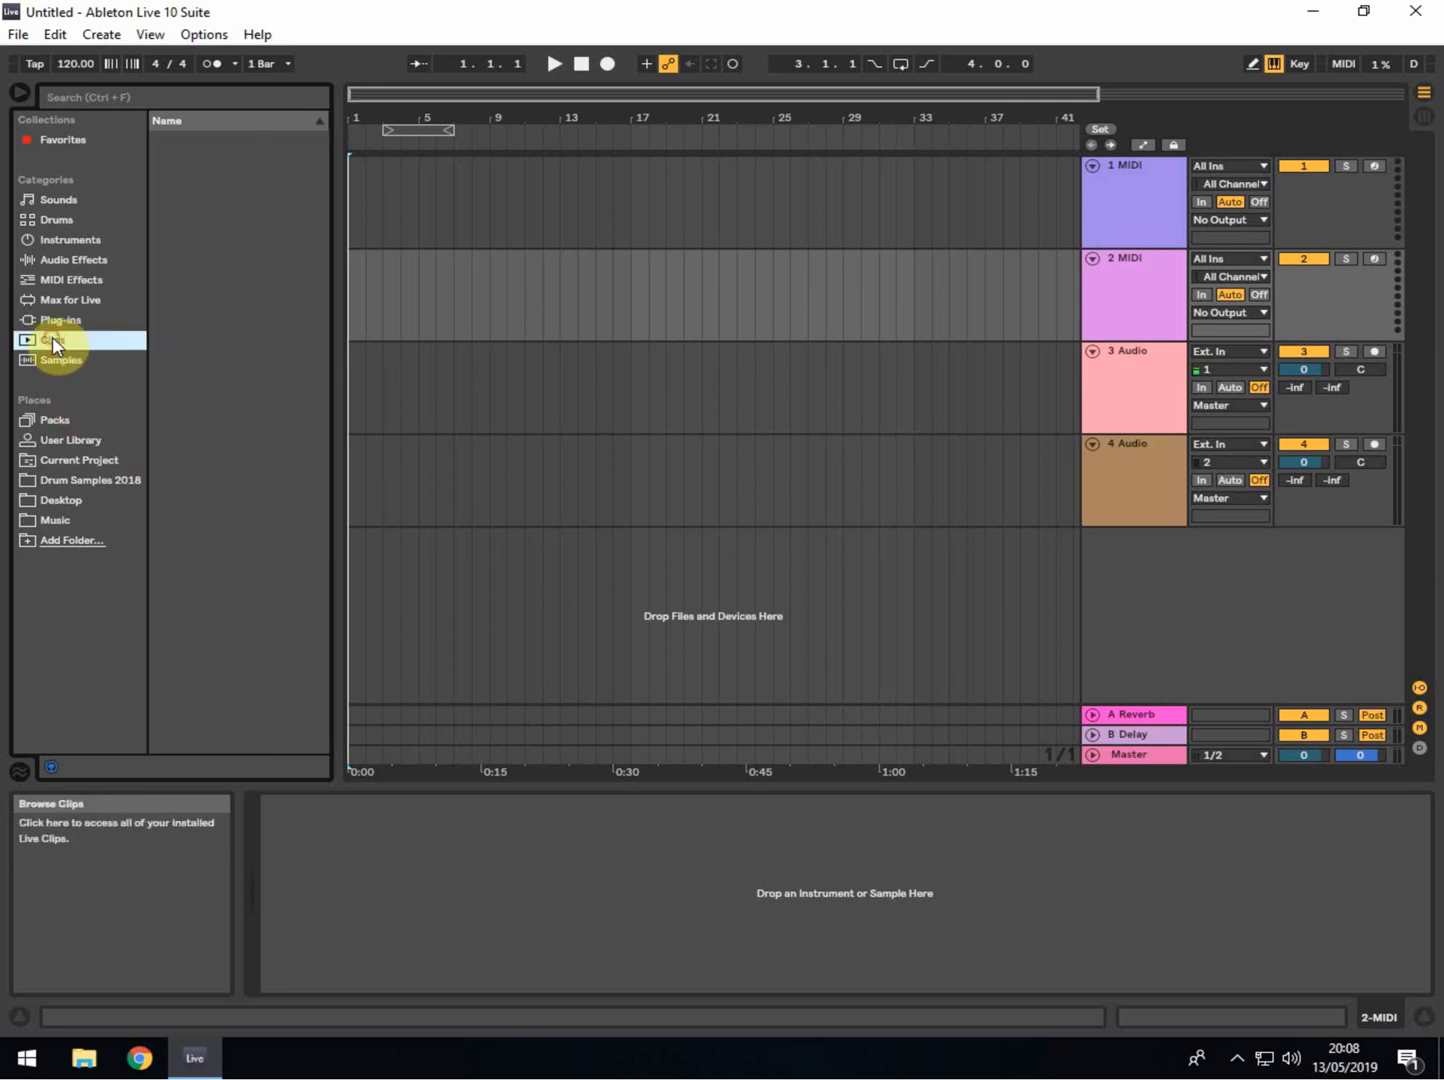
pyautogui.click(47, 360)
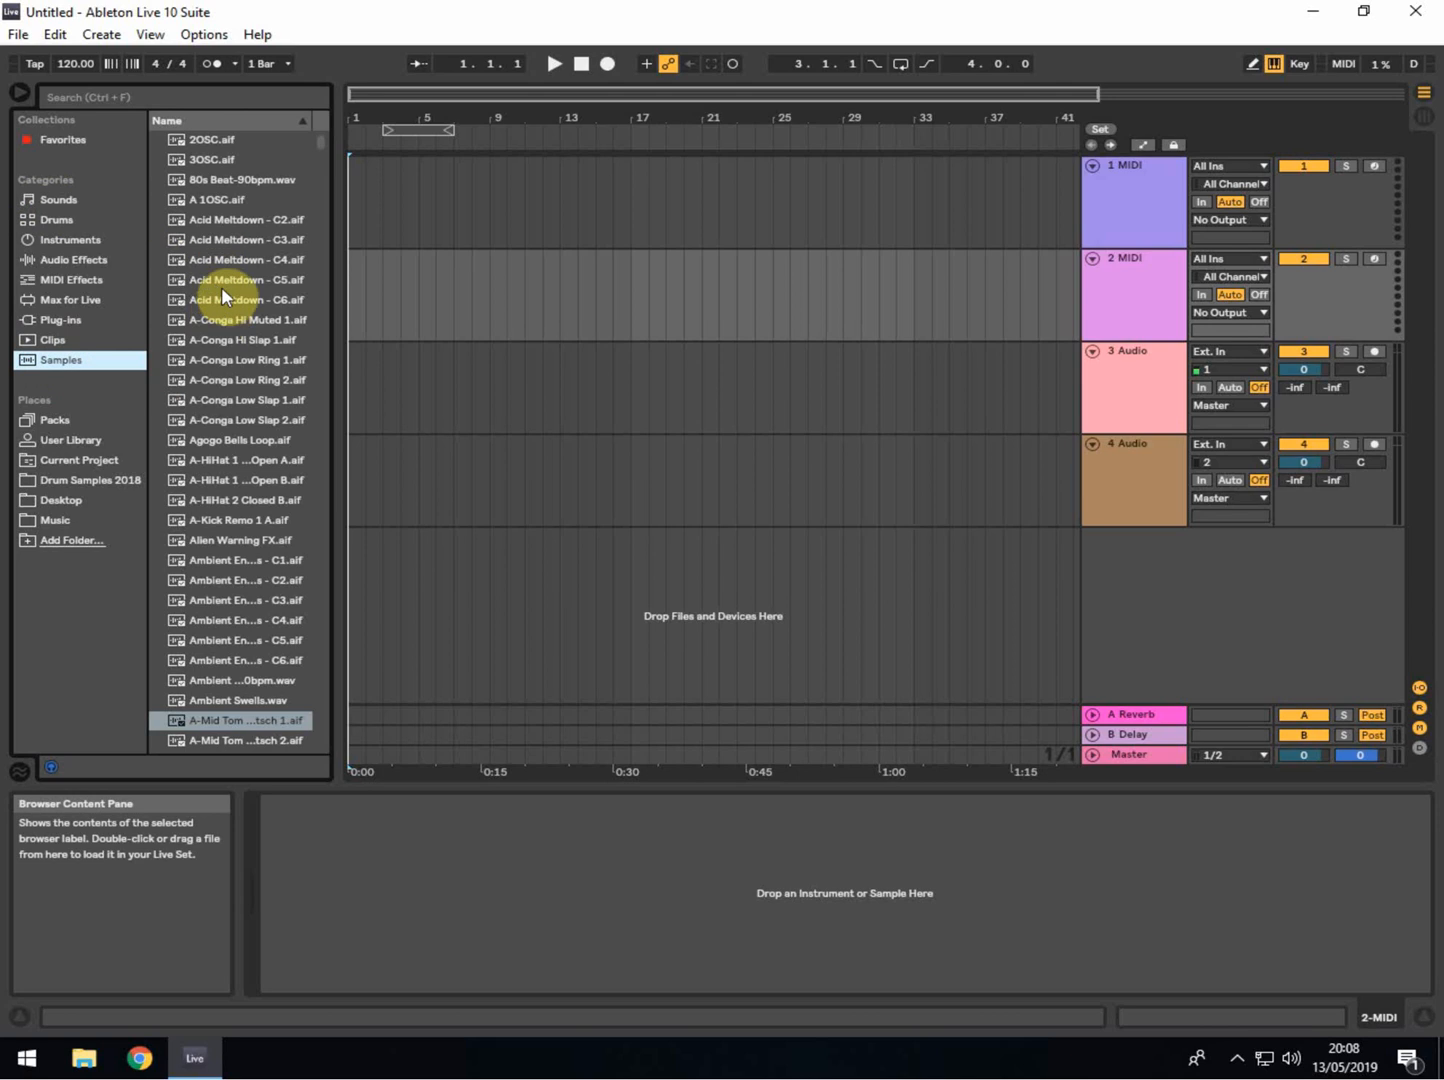
# - View the Sounds category and the Drum Samples 2018 folder, collapsing its Drum and Perc Loops subfolder
pyautogui.click(56, 202)
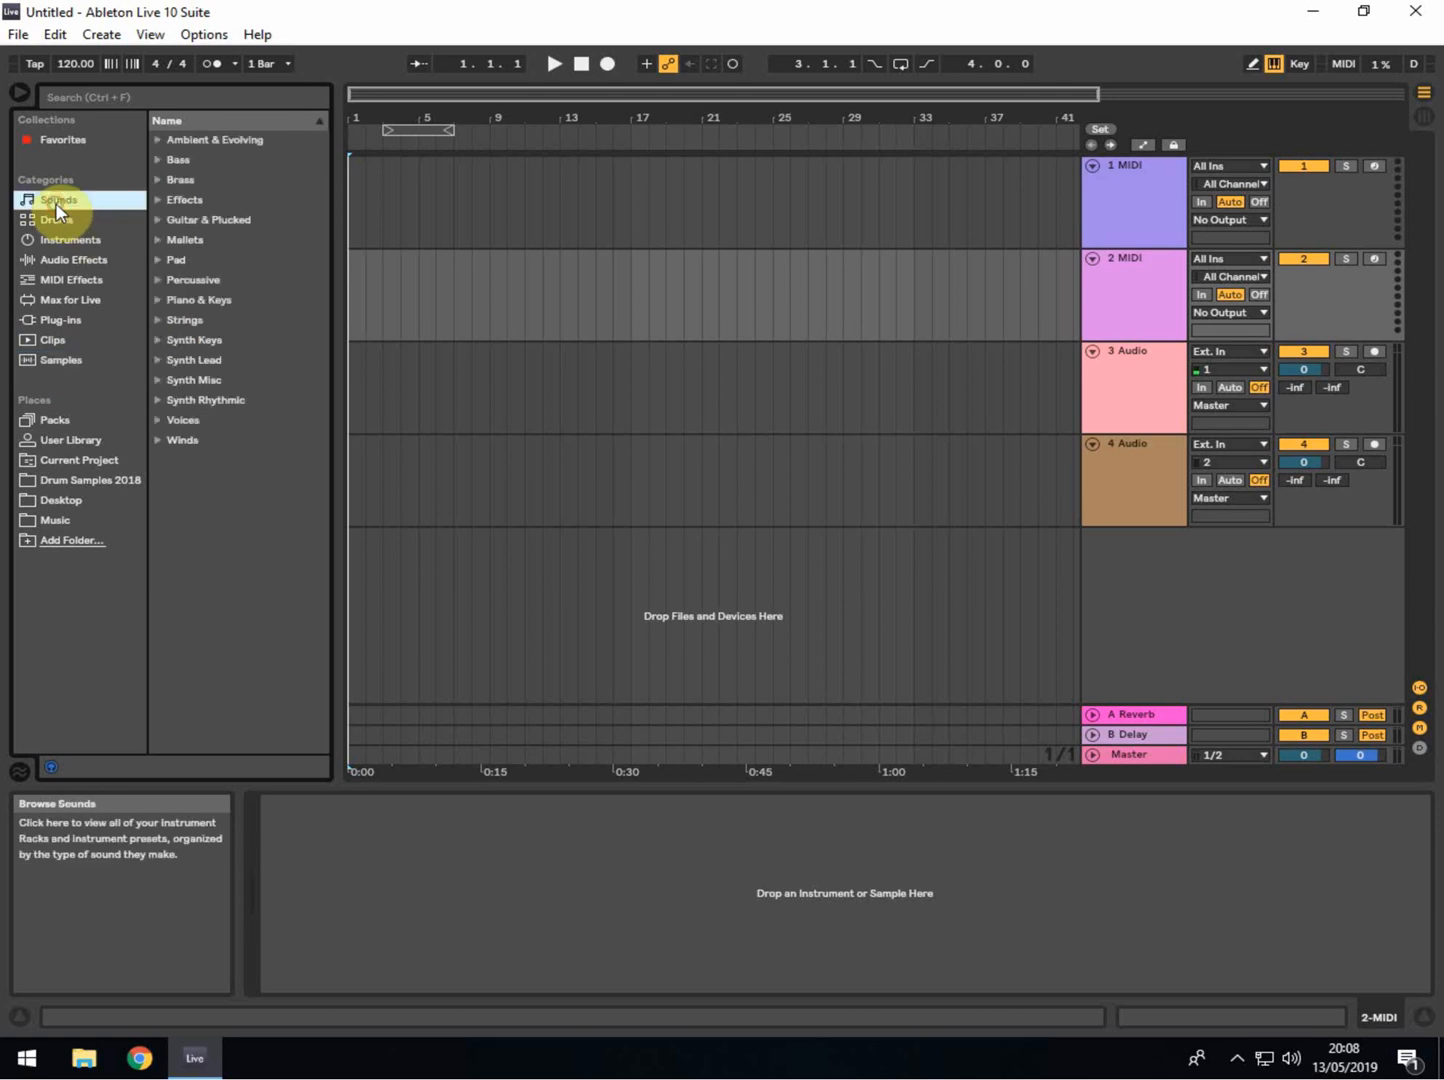
pyautogui.click(82, 479)
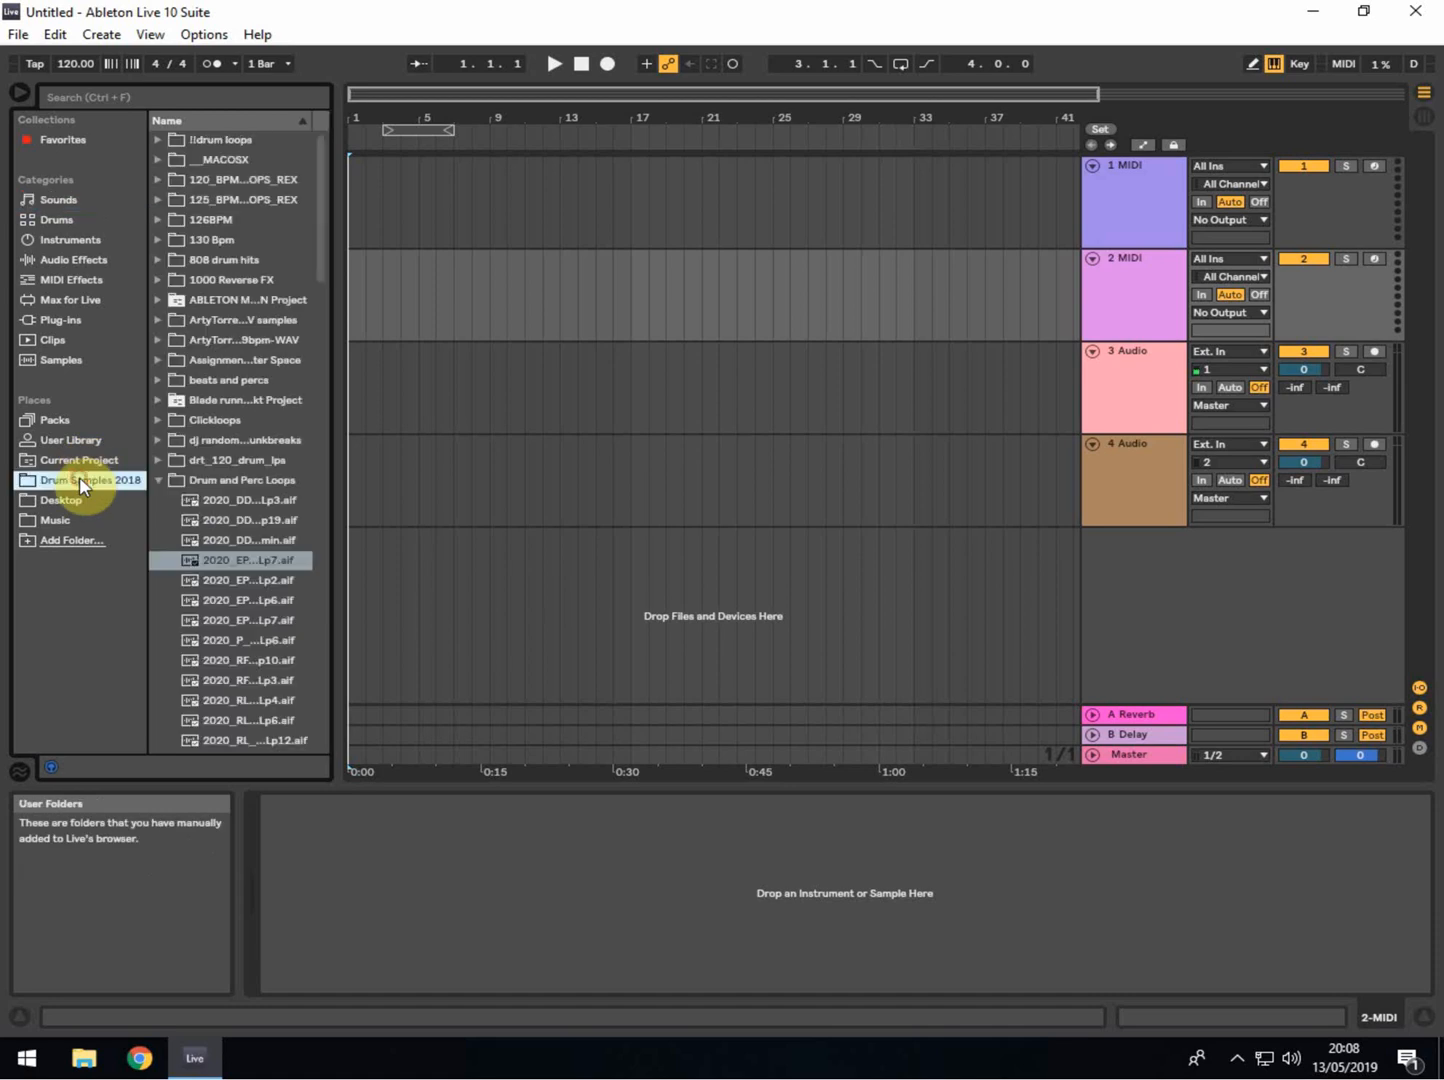
pyautogui.click(159, 480)
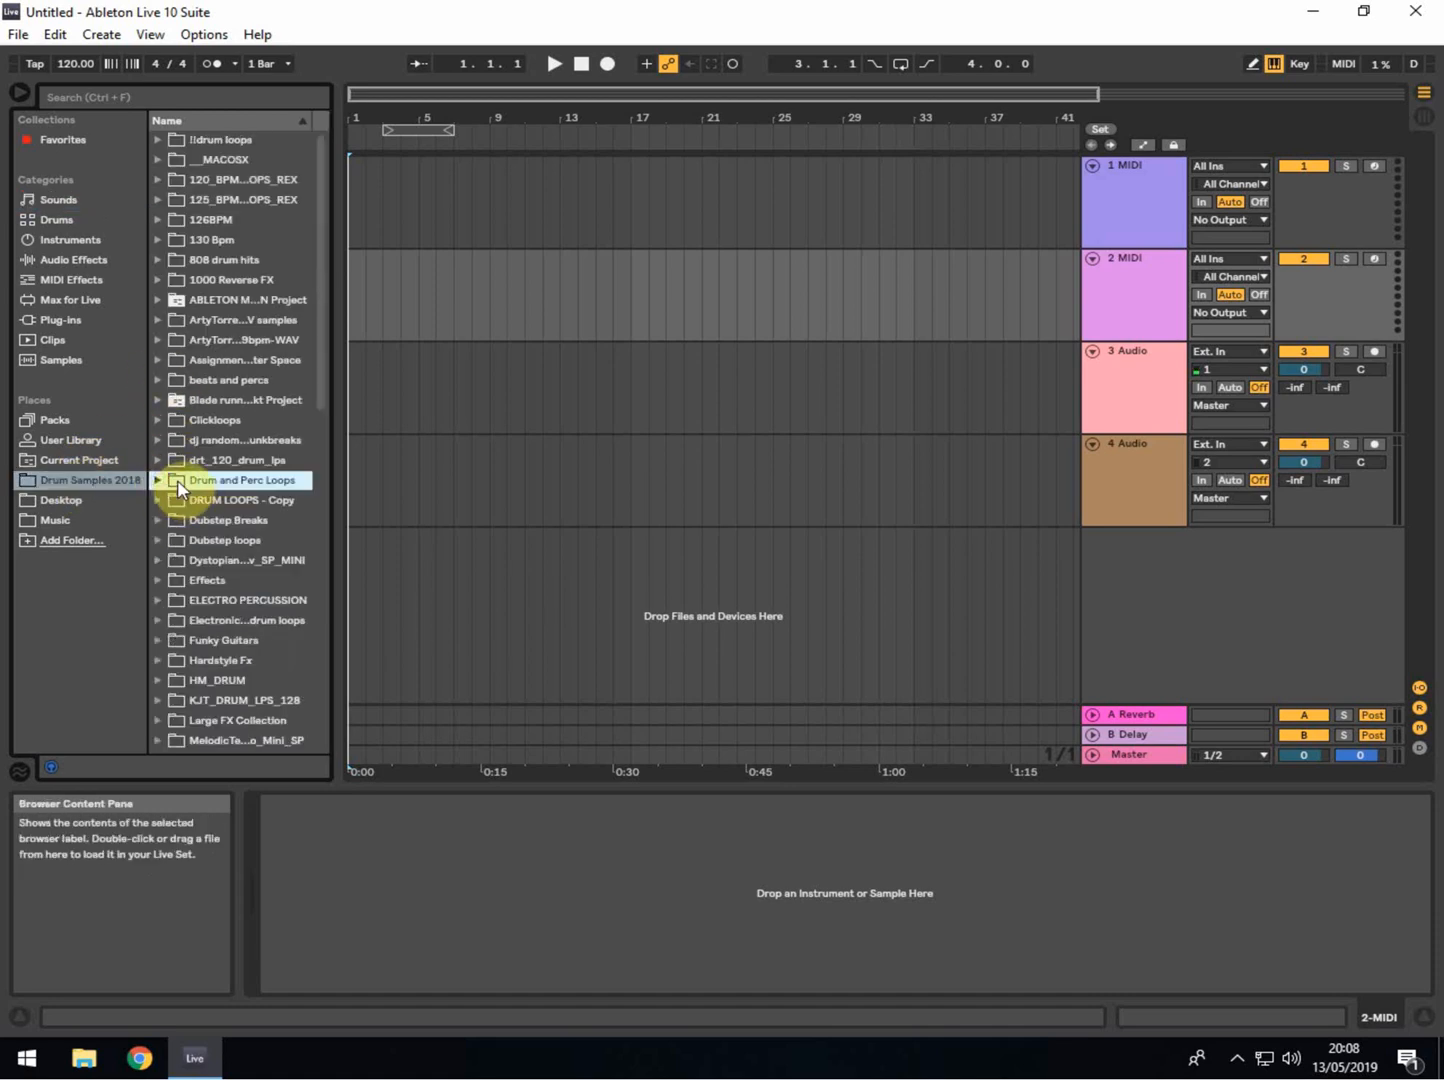
# - Turn on the metronome and place the insert marker at bar 4 on the 1 MIDI track
pyautogui.click(375, 197)
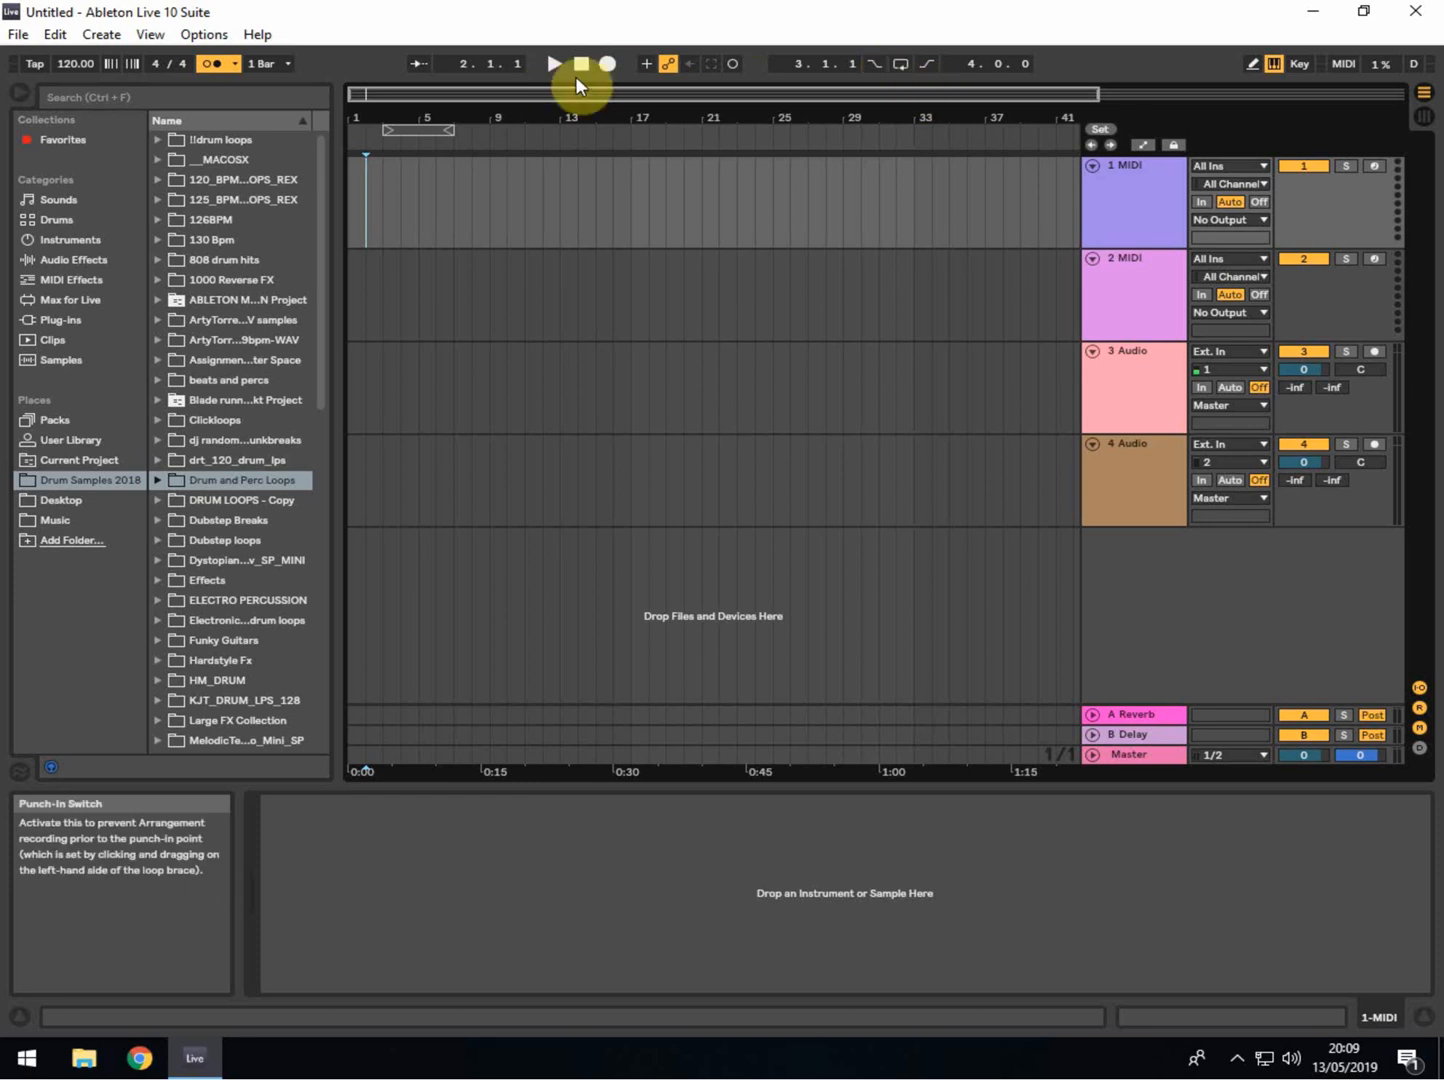
pyautogui.click(384, 189)
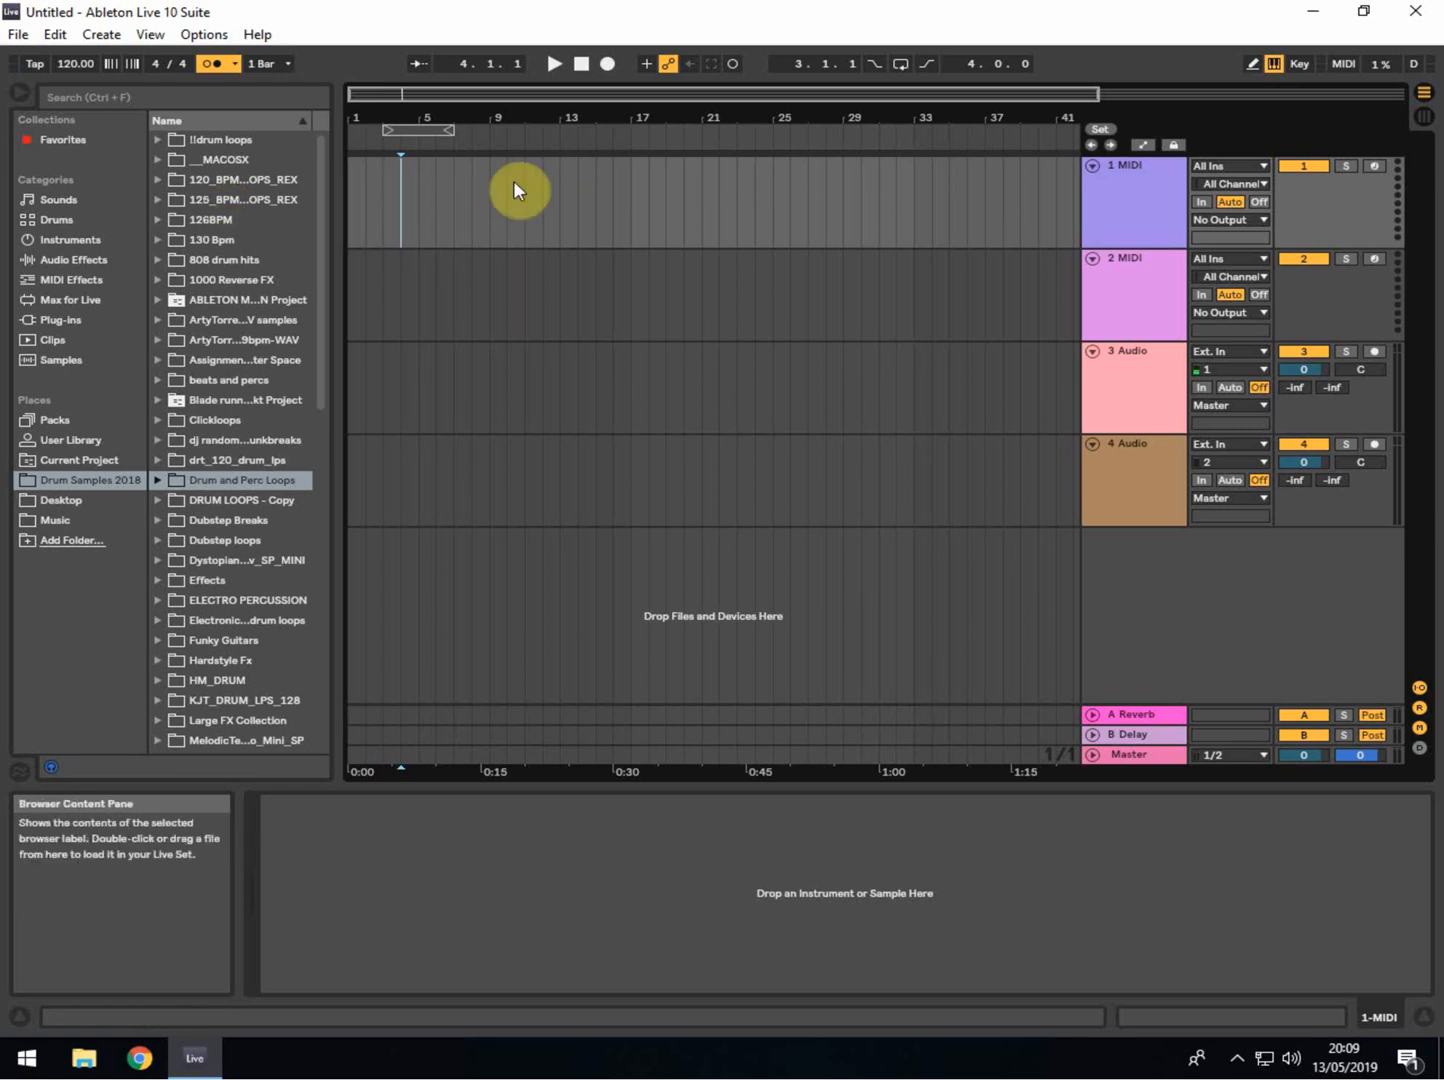
pyautogui.click(1110, 179)
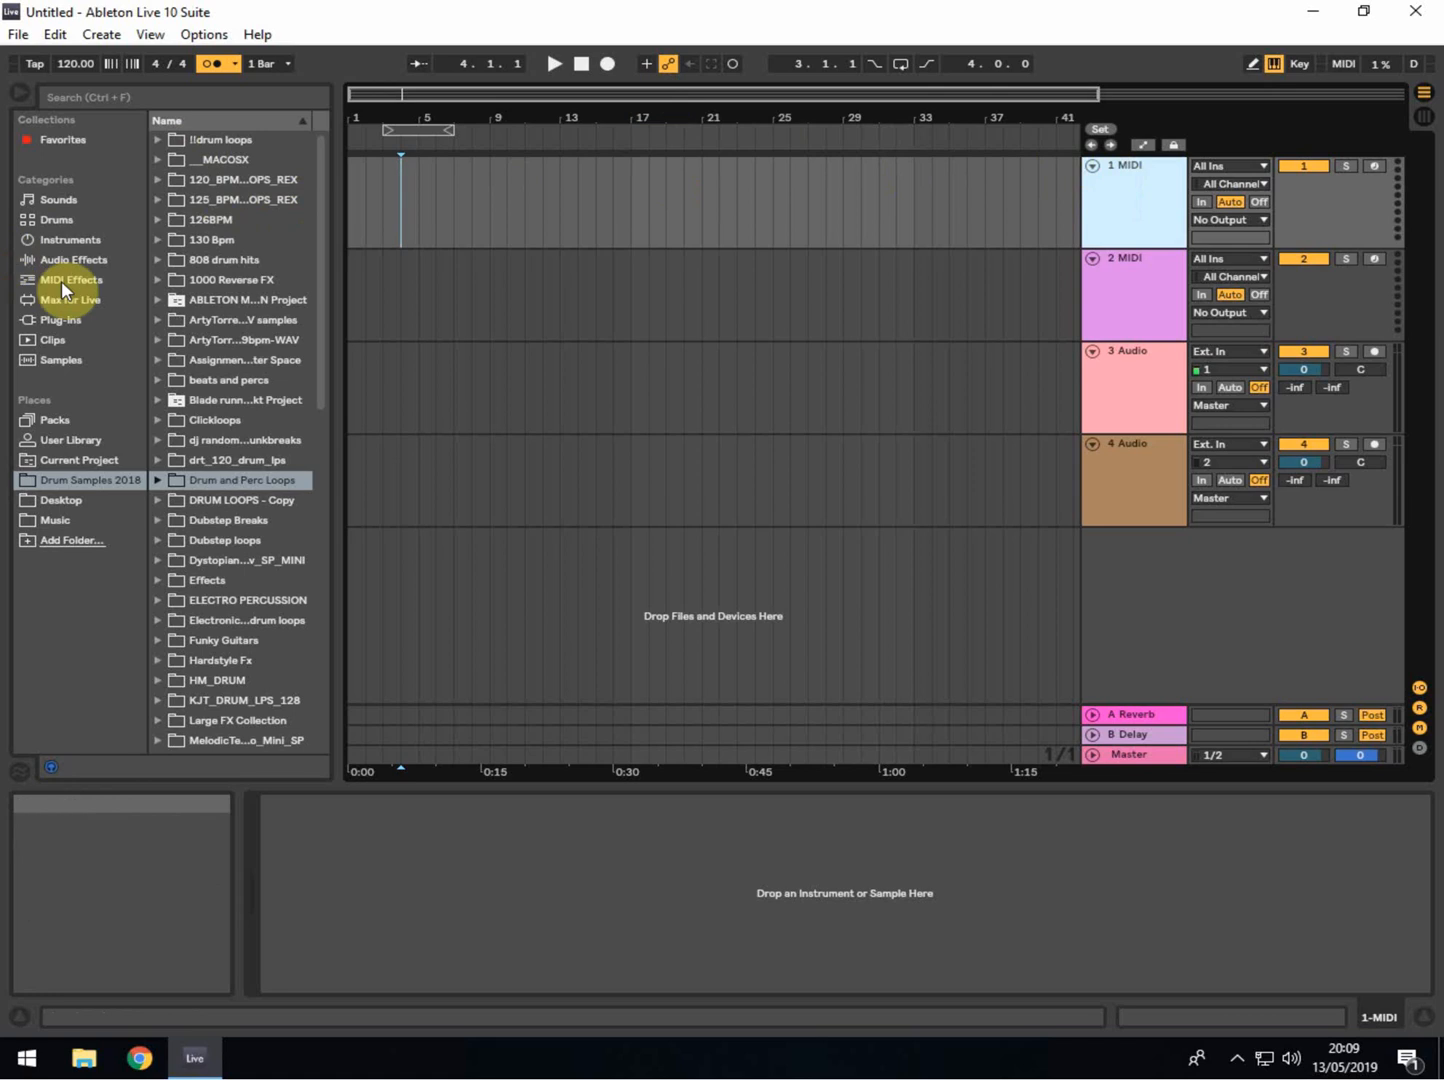
# - Load the Analog Saw Bass preset from the Instrument Rack's Bass folder onto the 1 MIDI track
pyautogui.click(84, 241)
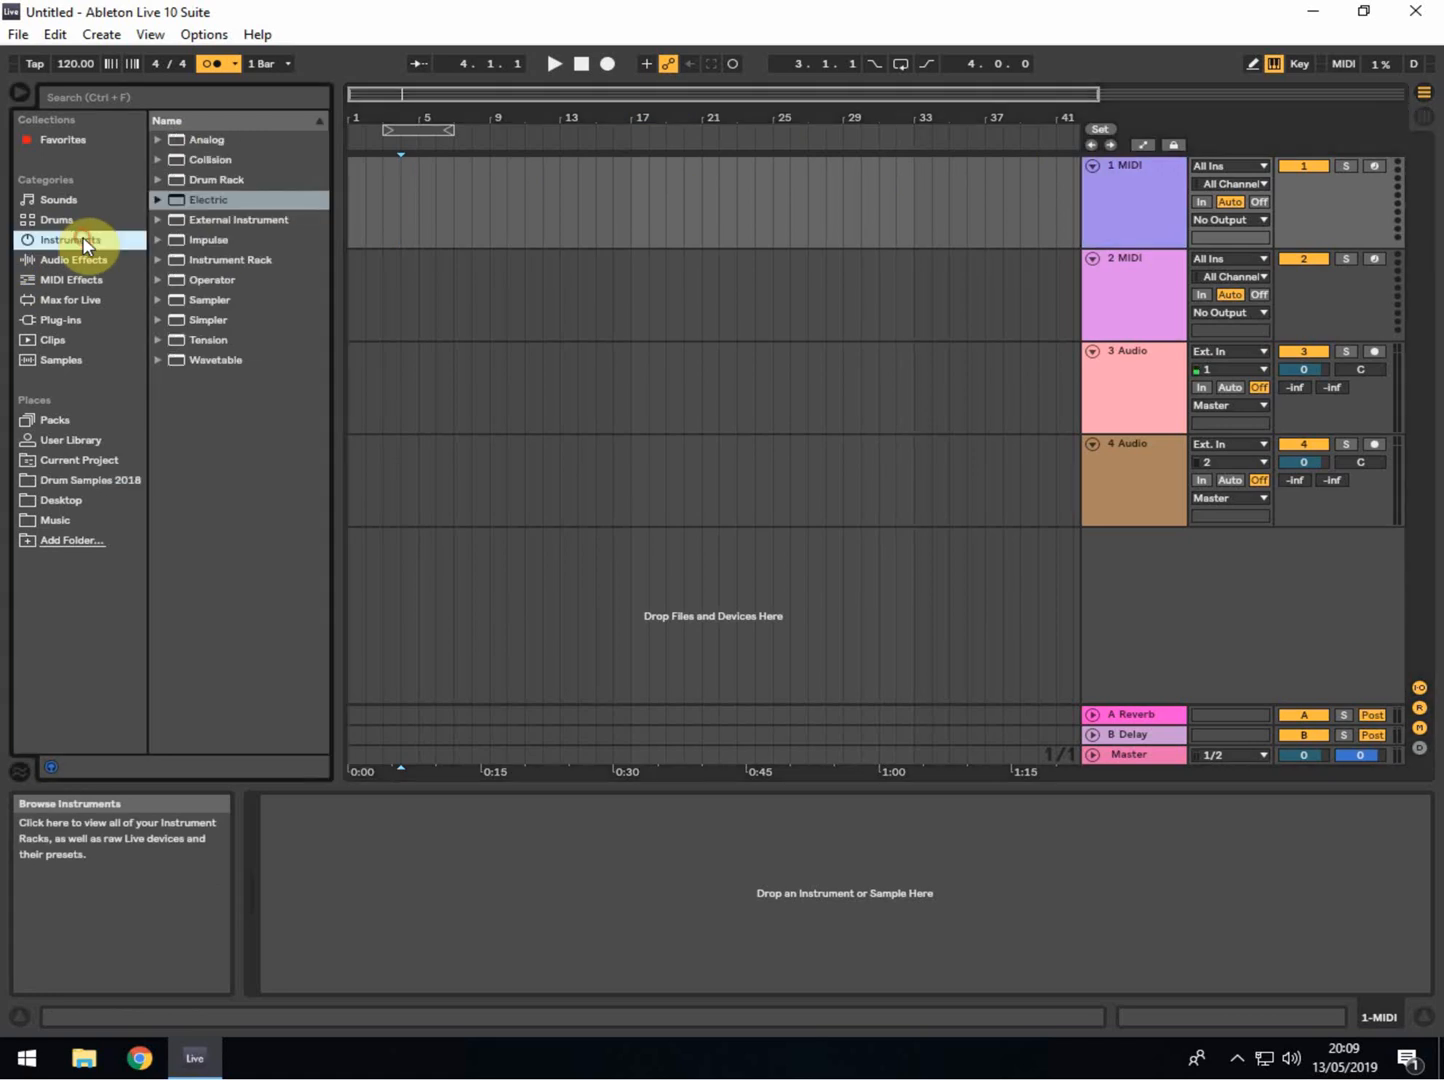
pyautogui.click(158, 259)
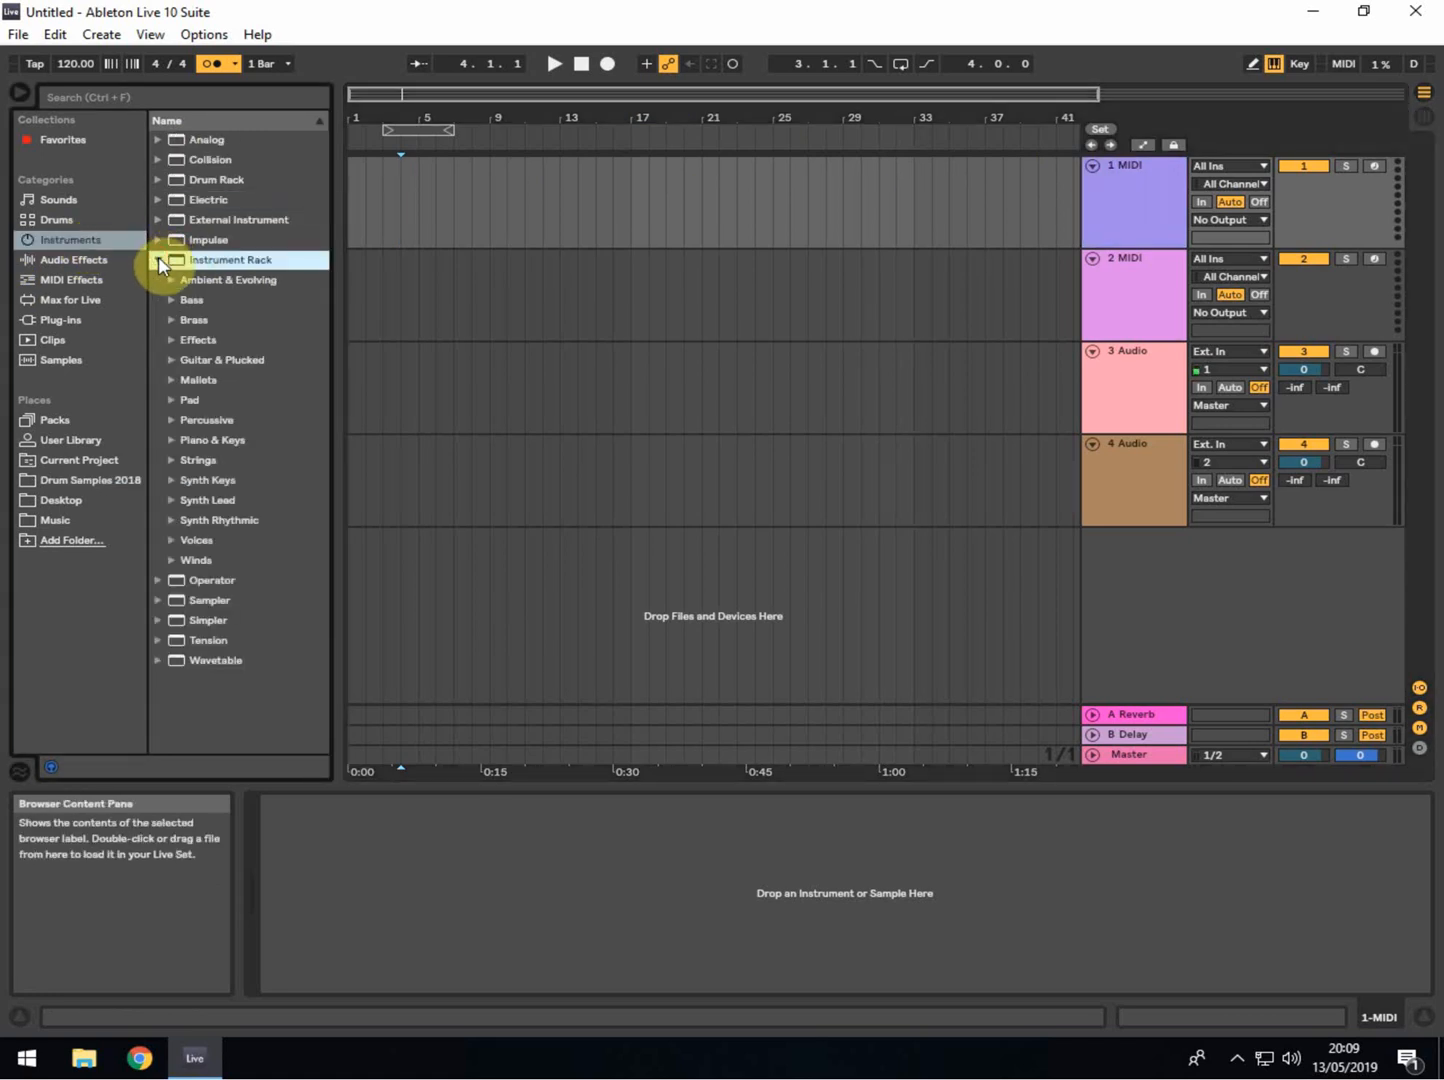
pyautogui.click(172, 300)
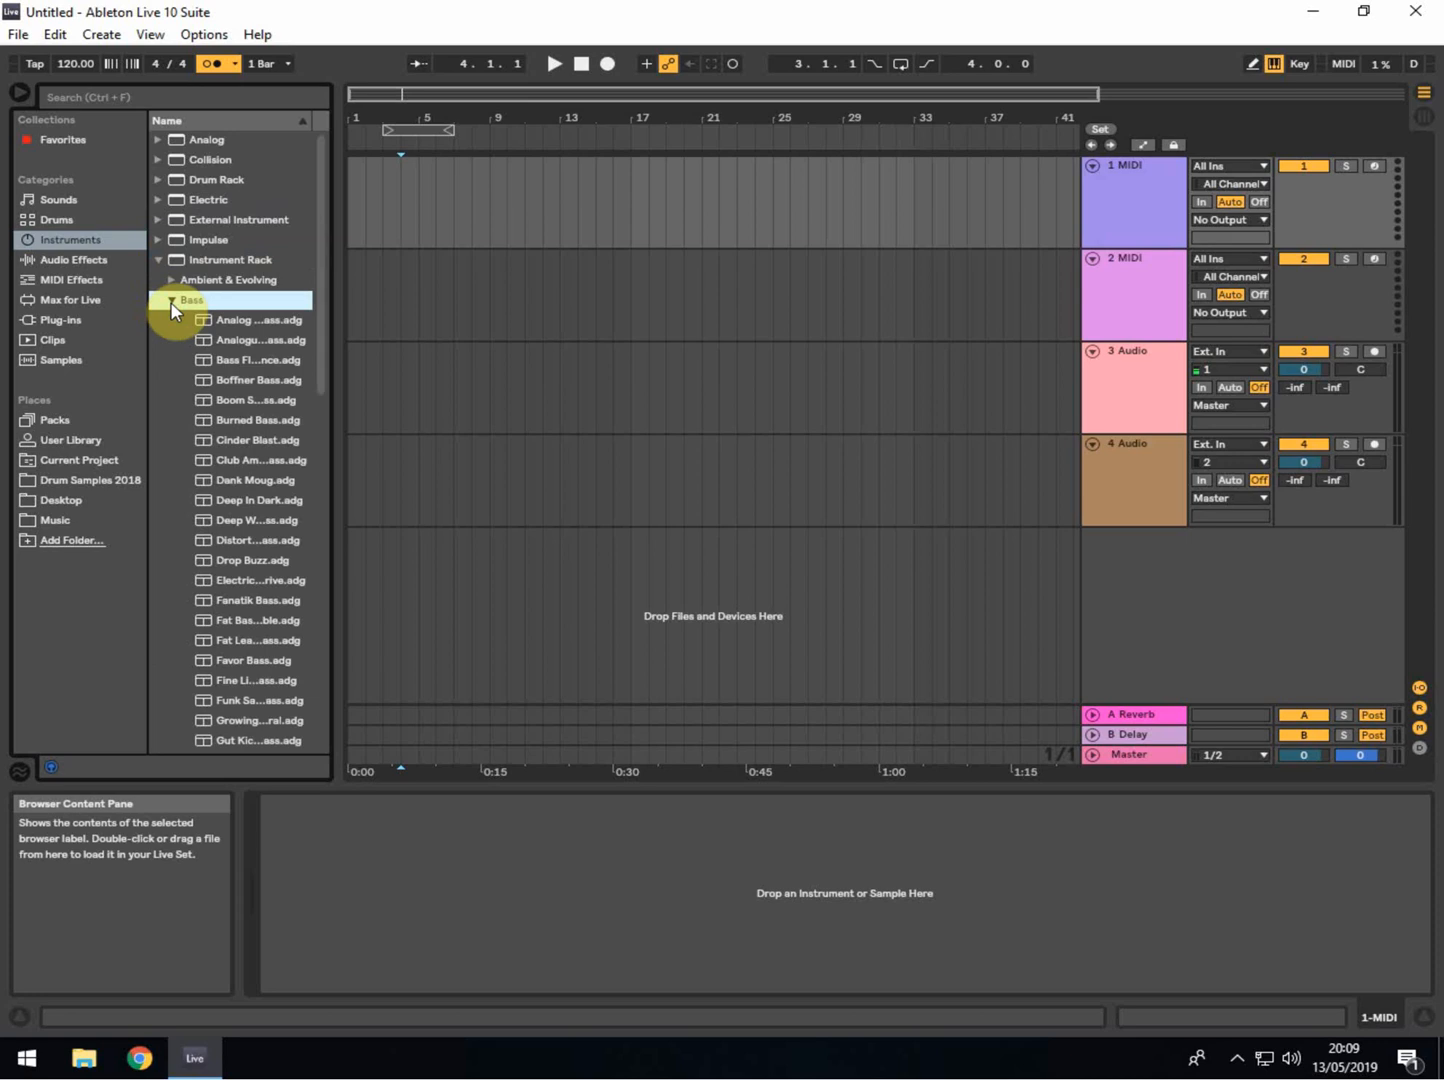
pyautogui.click(235, 323)
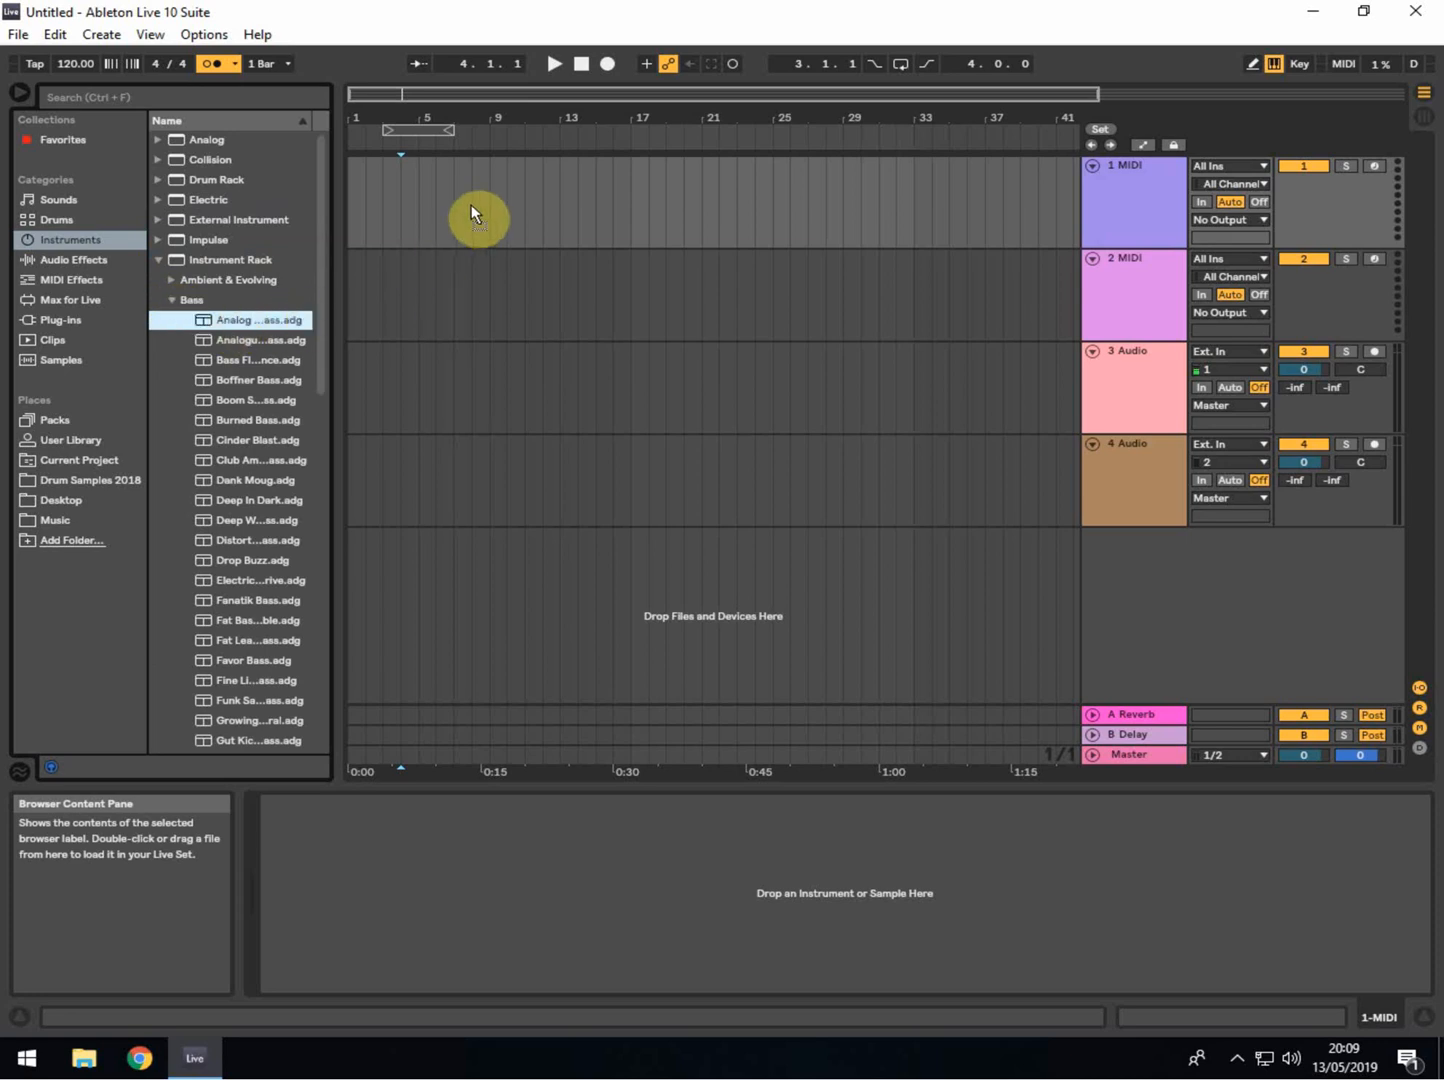
pyautogui.moveTo(472, 204); pyautogui.dragTo(472, 204)
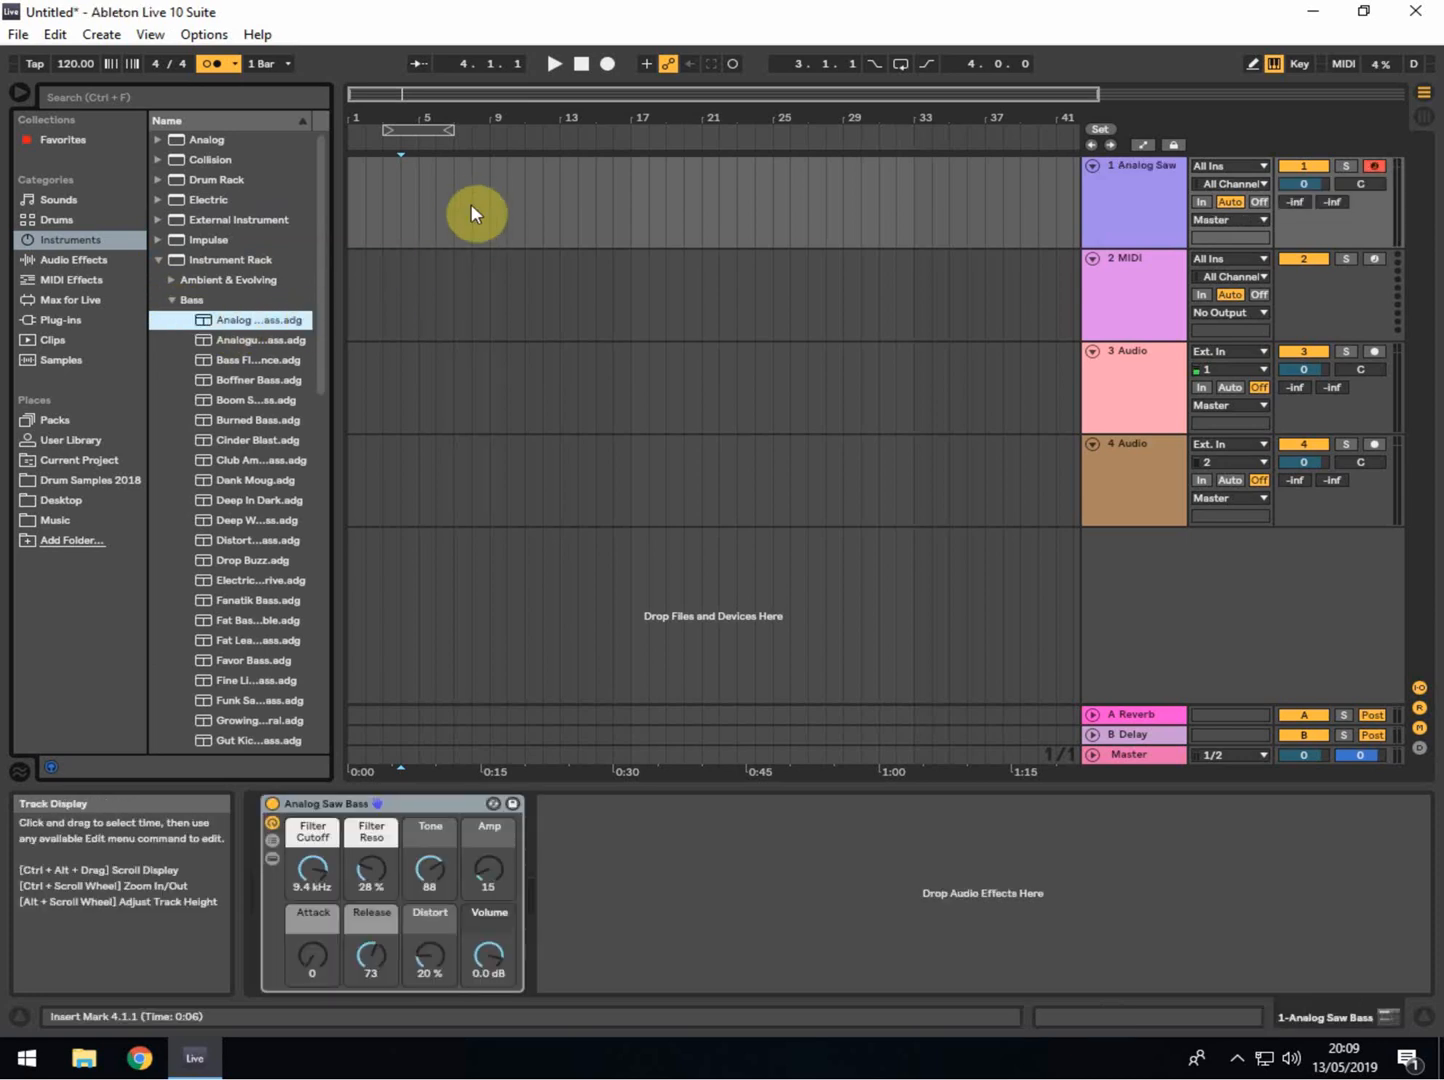
pyautogui.click(326, 805)
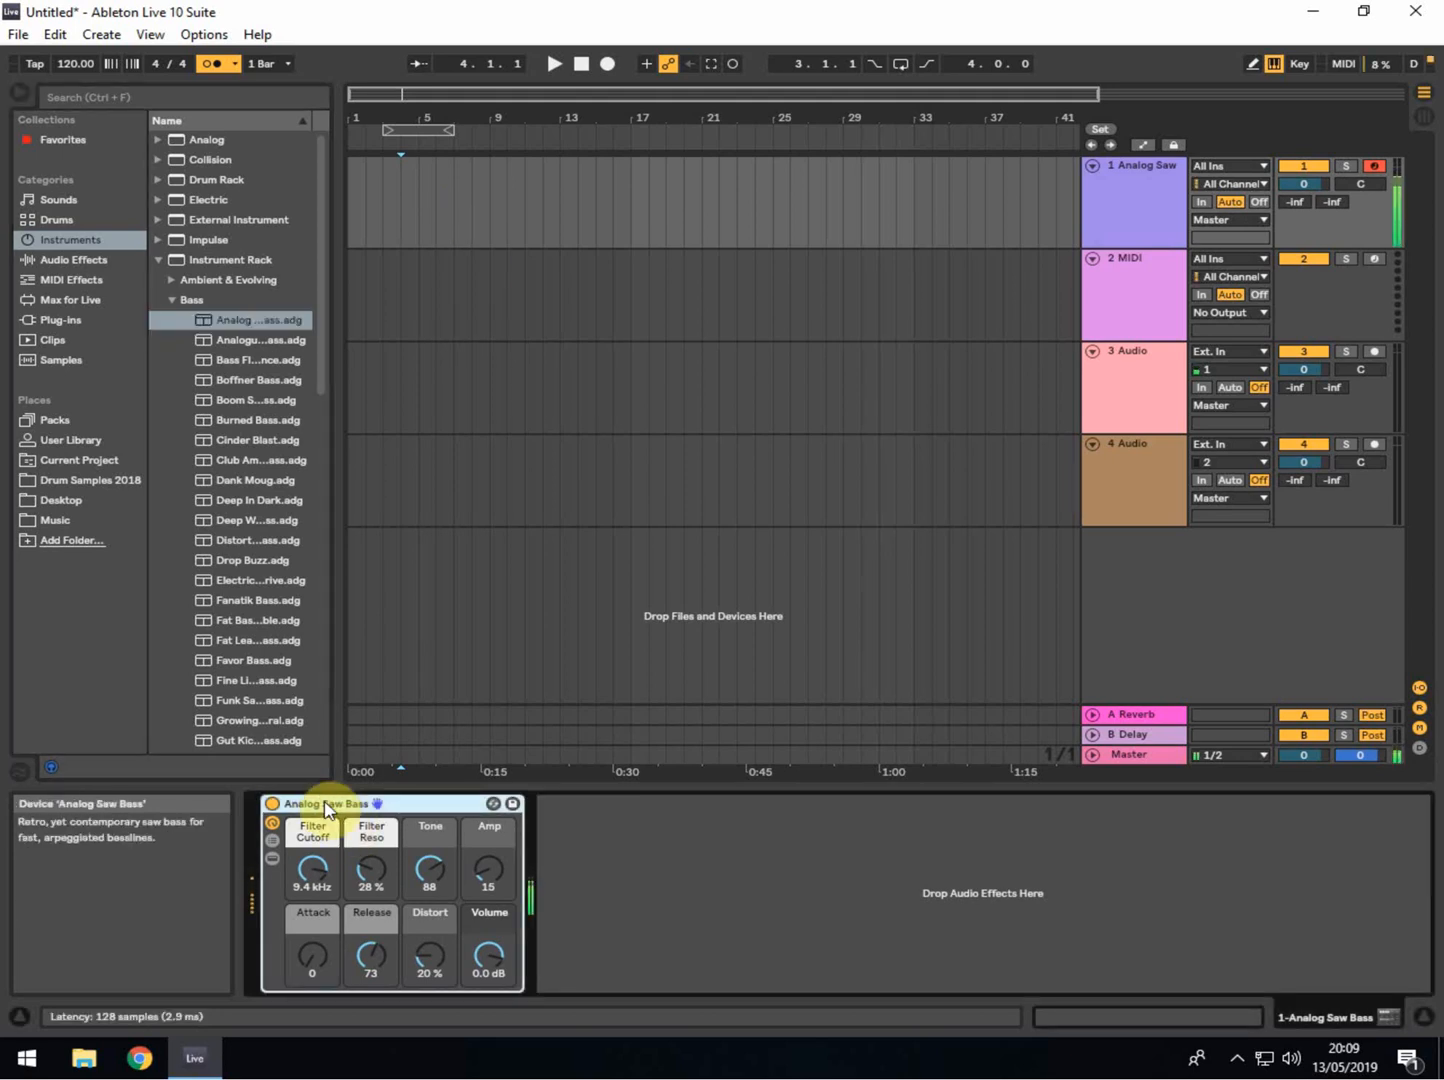
# - Record a MIDI bass part on the Analog Saw Bass track from bar 4 to about the end of bar 9
pyautogui.click(403, 185)
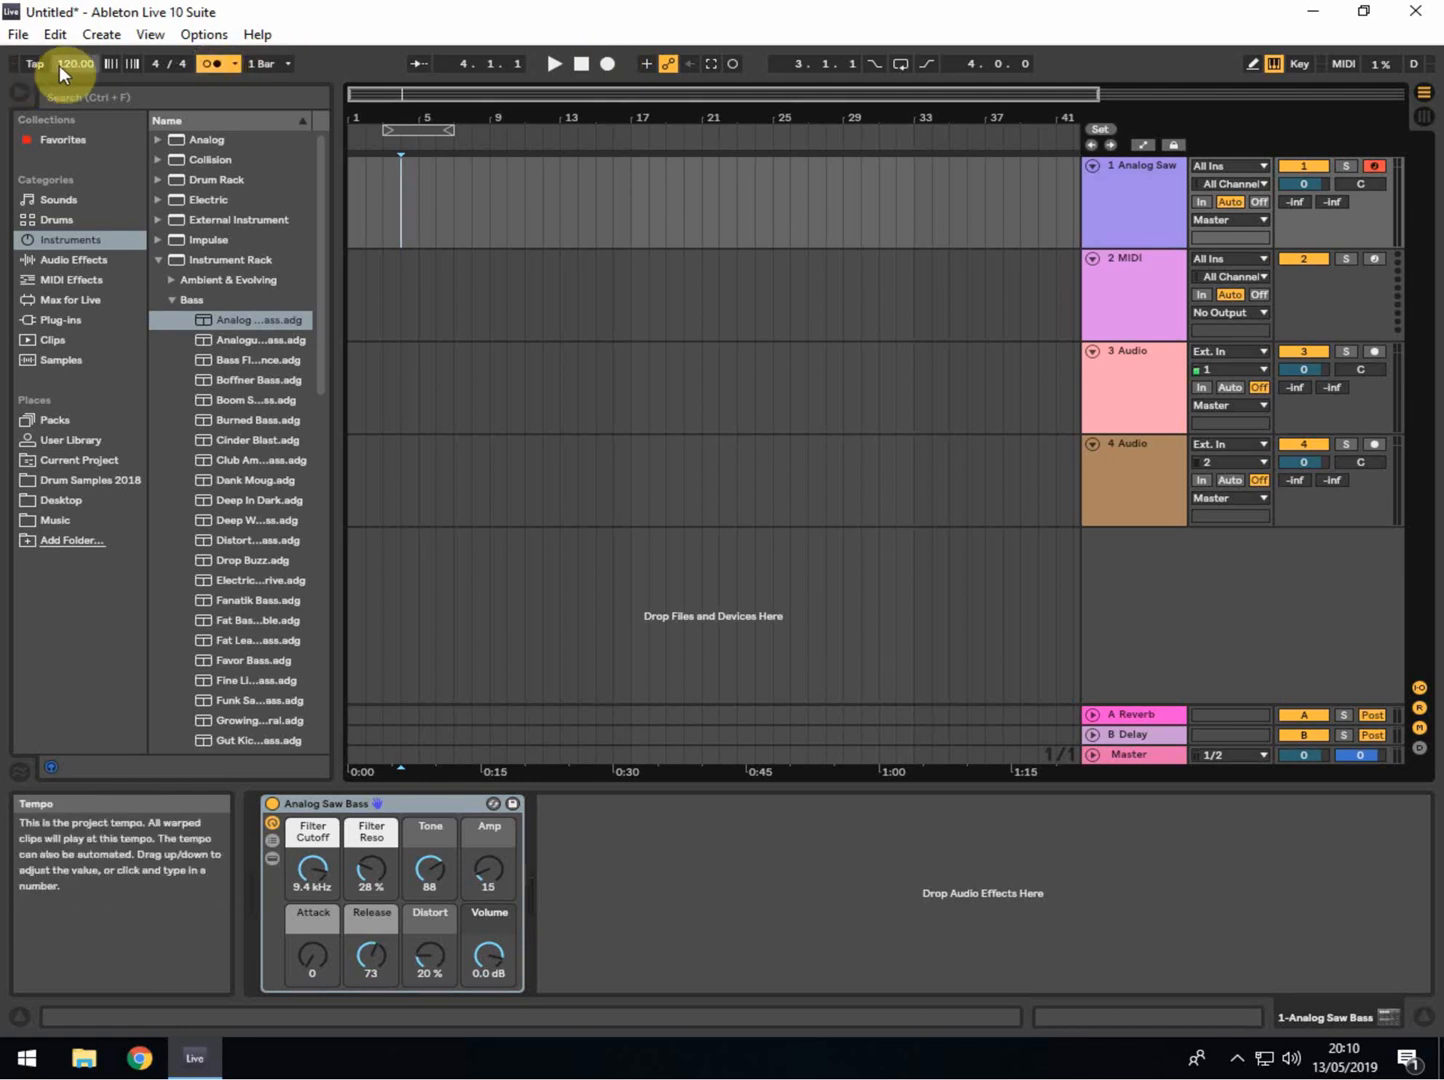
pyautogui.click(607, 66)
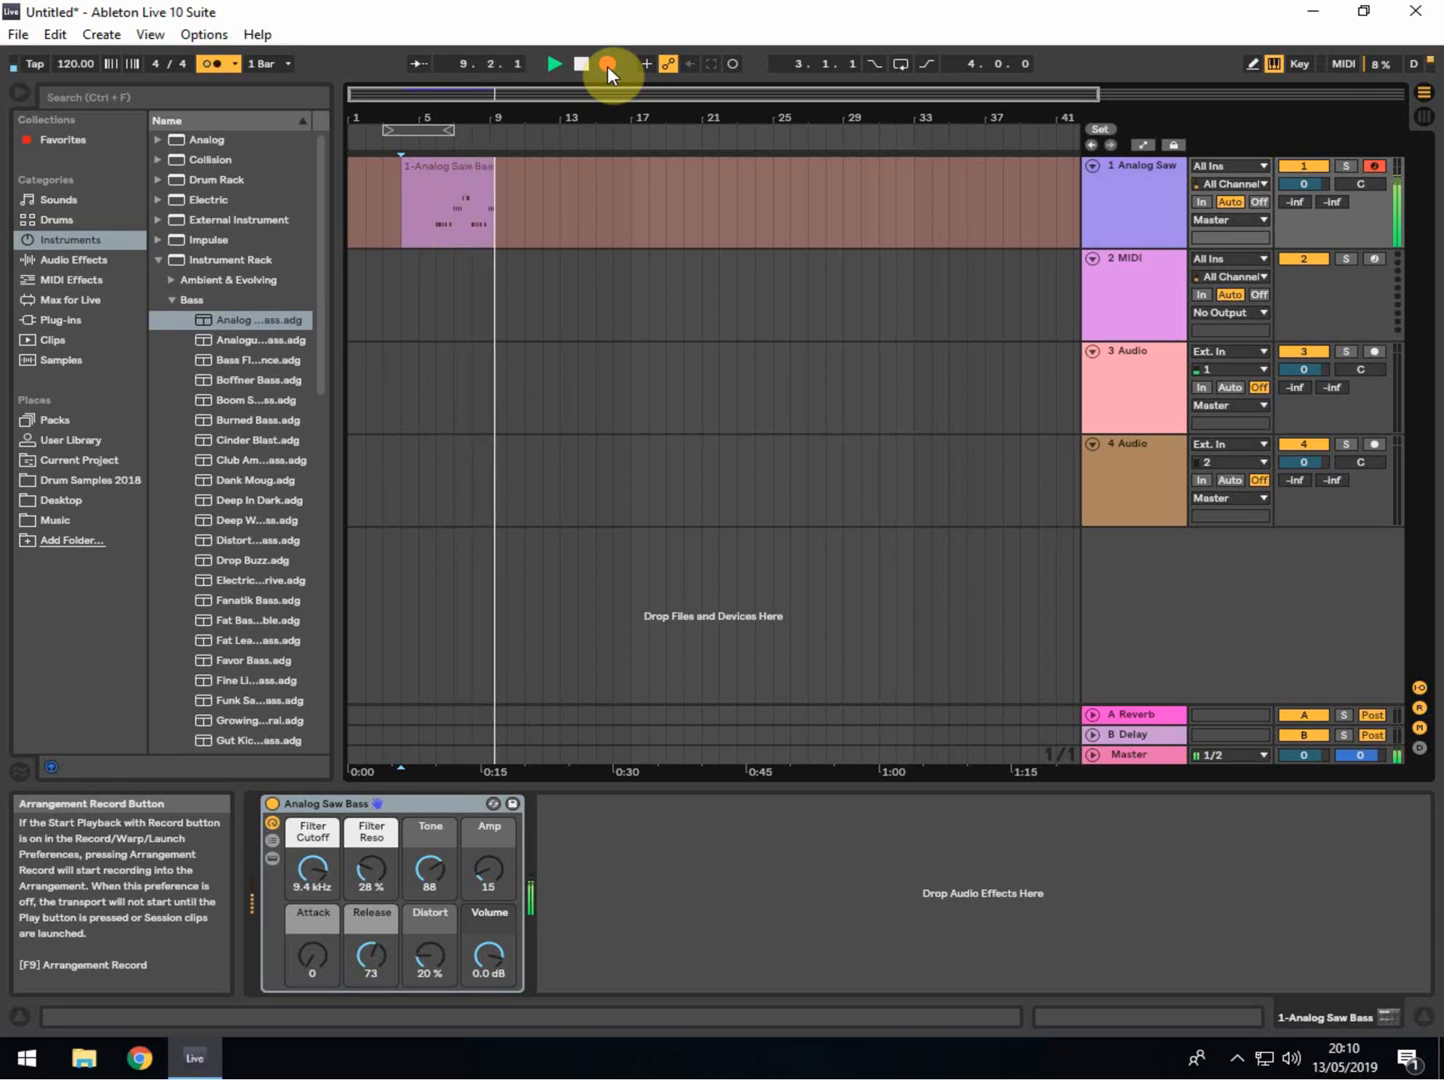
pyautogui.click(607, 66)
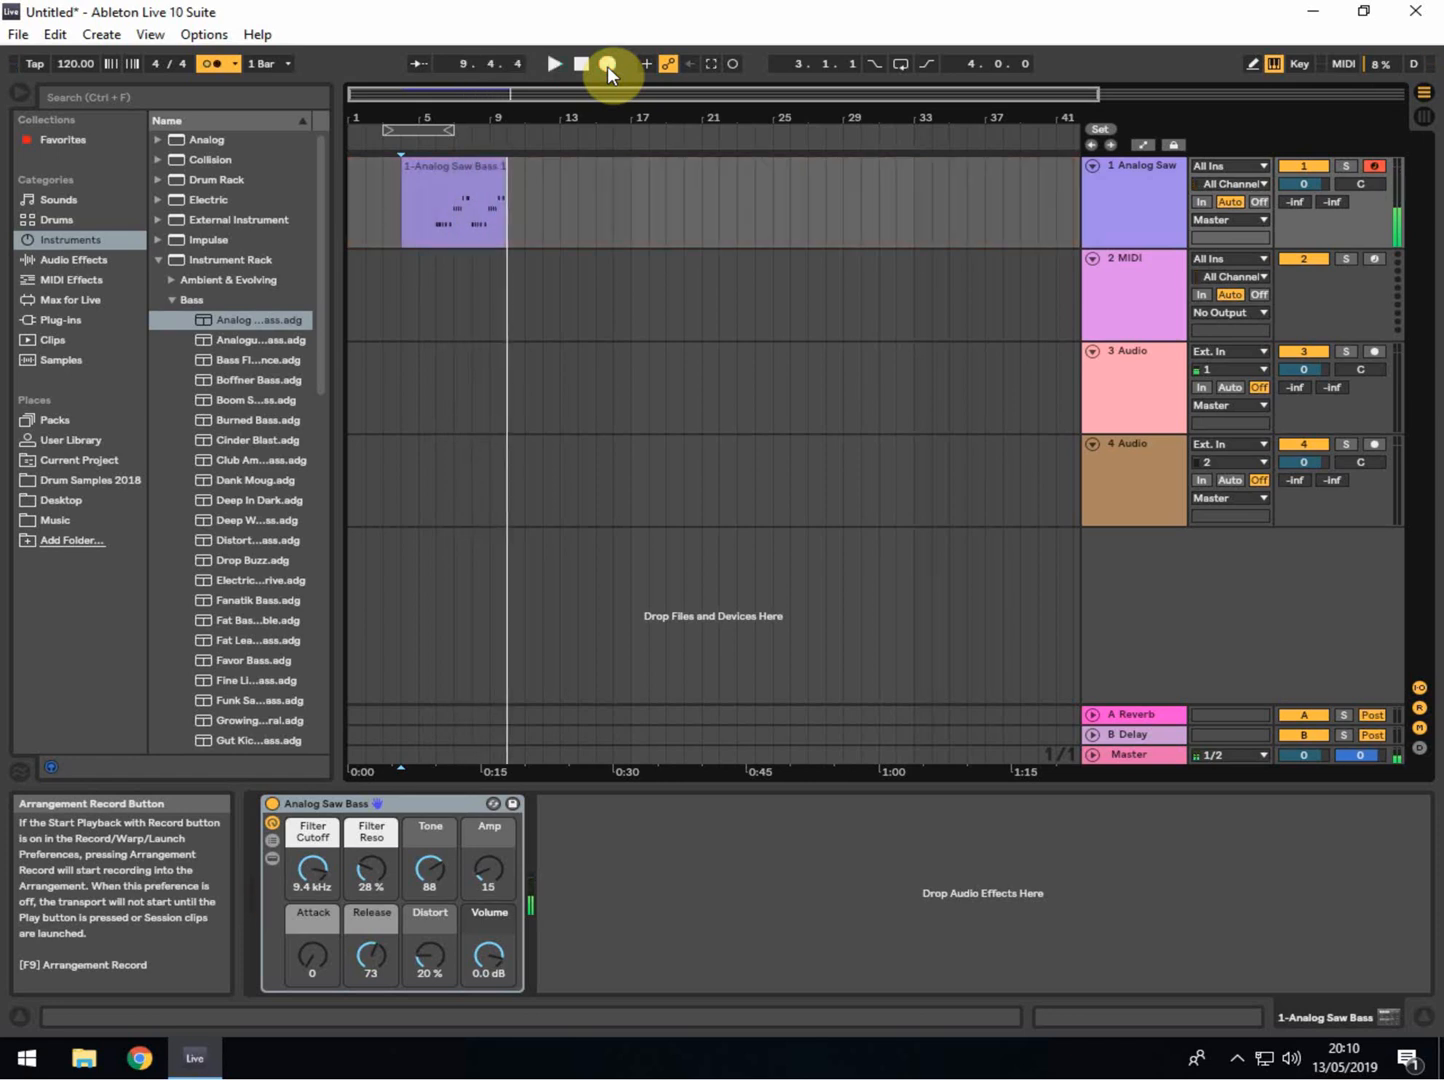
# - Open the recorded bass clip in the MIDI note editor and enlarge the editor to show more of the piano roll
pyautogui.click(456, 227)
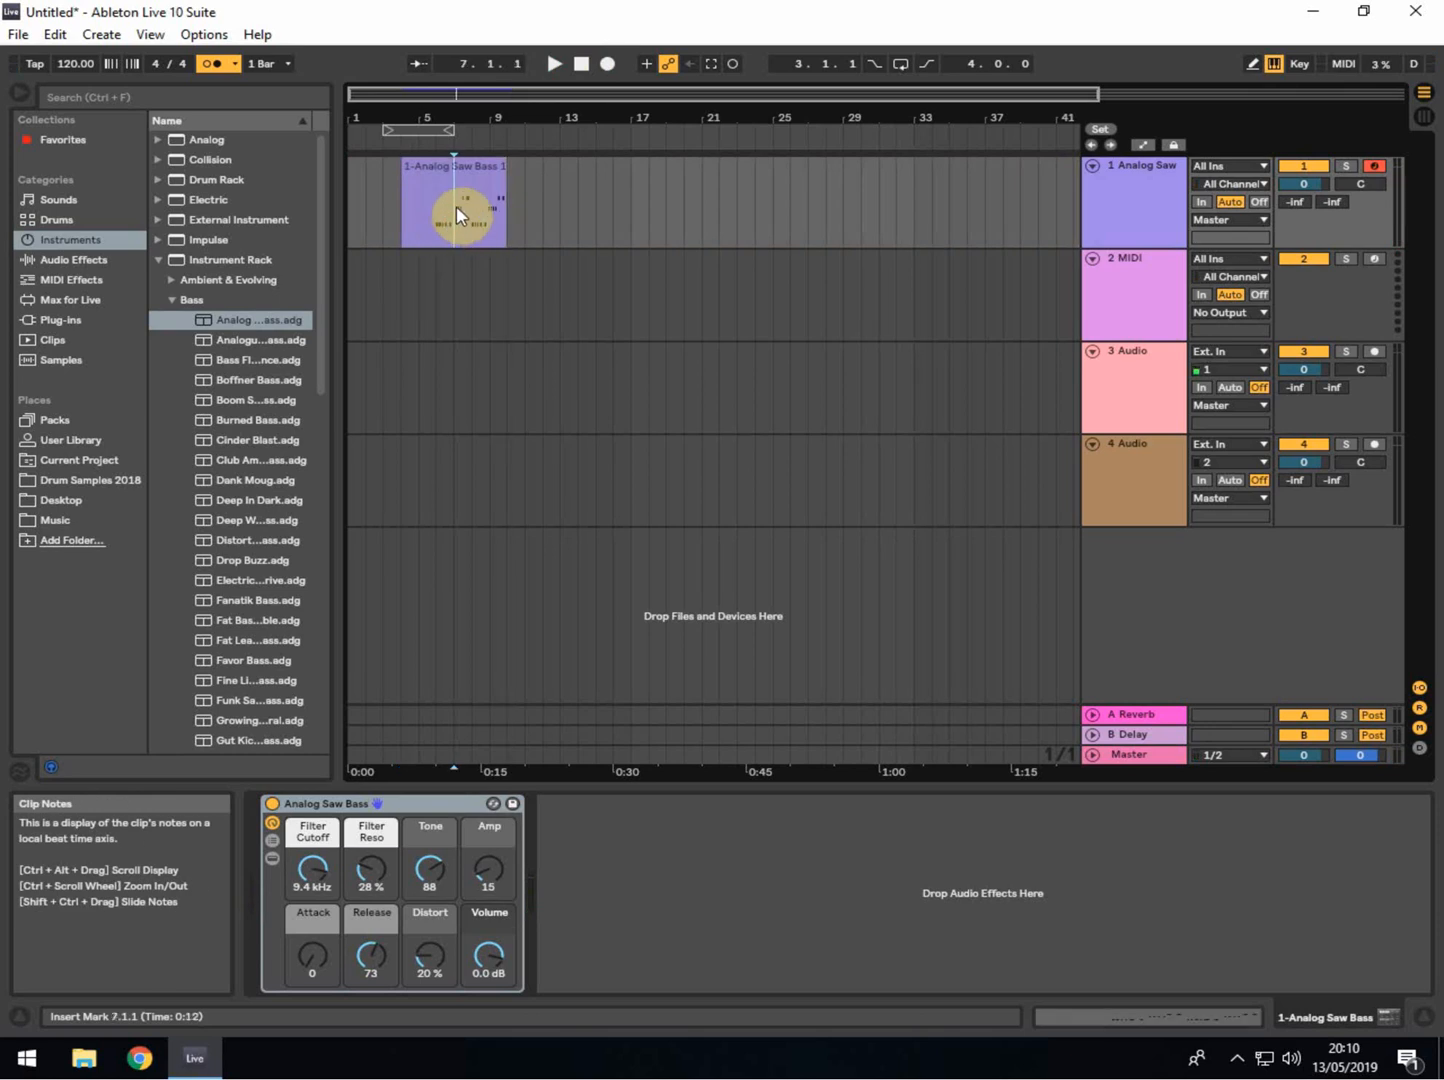
pyautogui.doubleClick(455, 207)
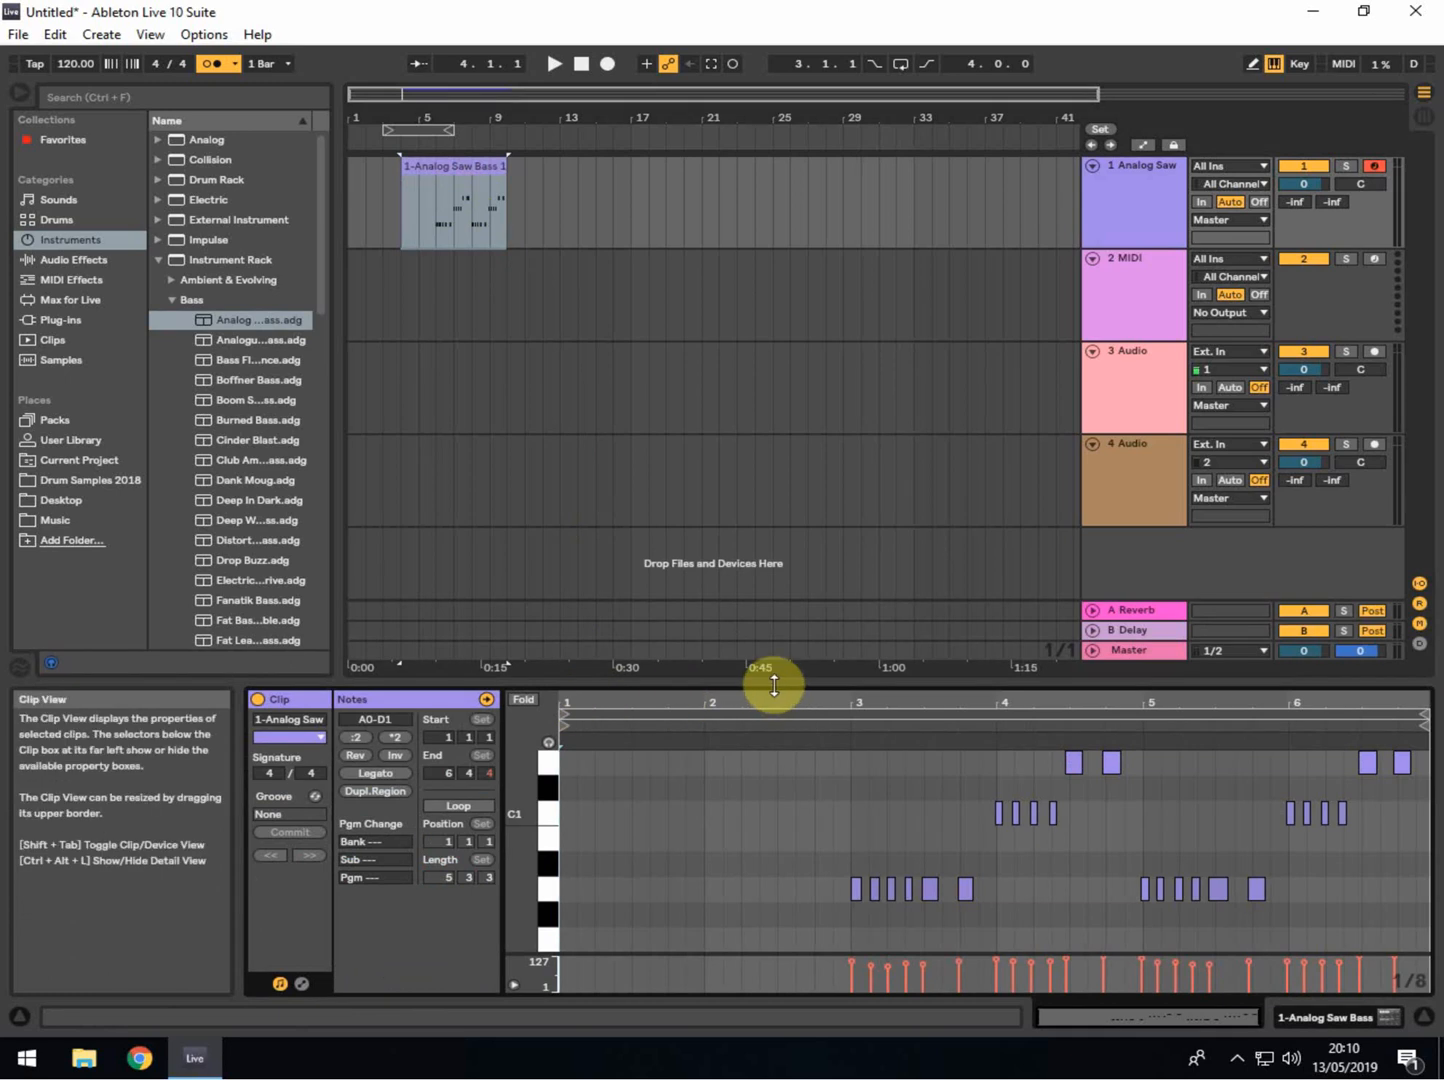
pyautogui.moveTo(776, 683); pyautogui.dragTo(783, 392)
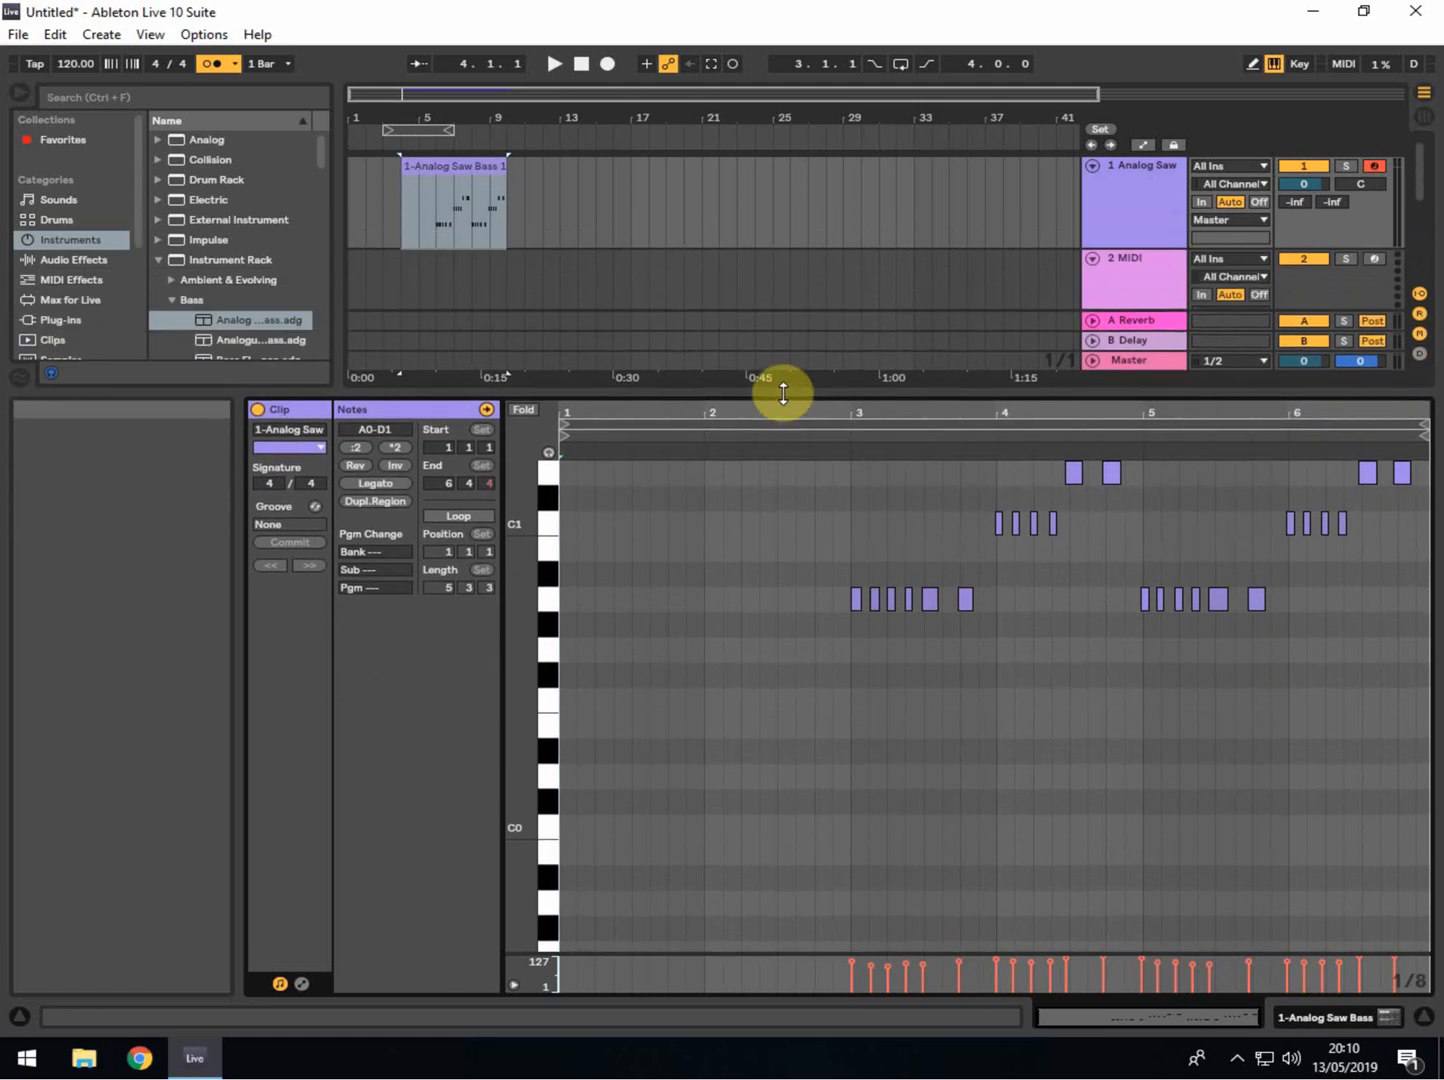
pyautogui.scroll(3, 813, 731)
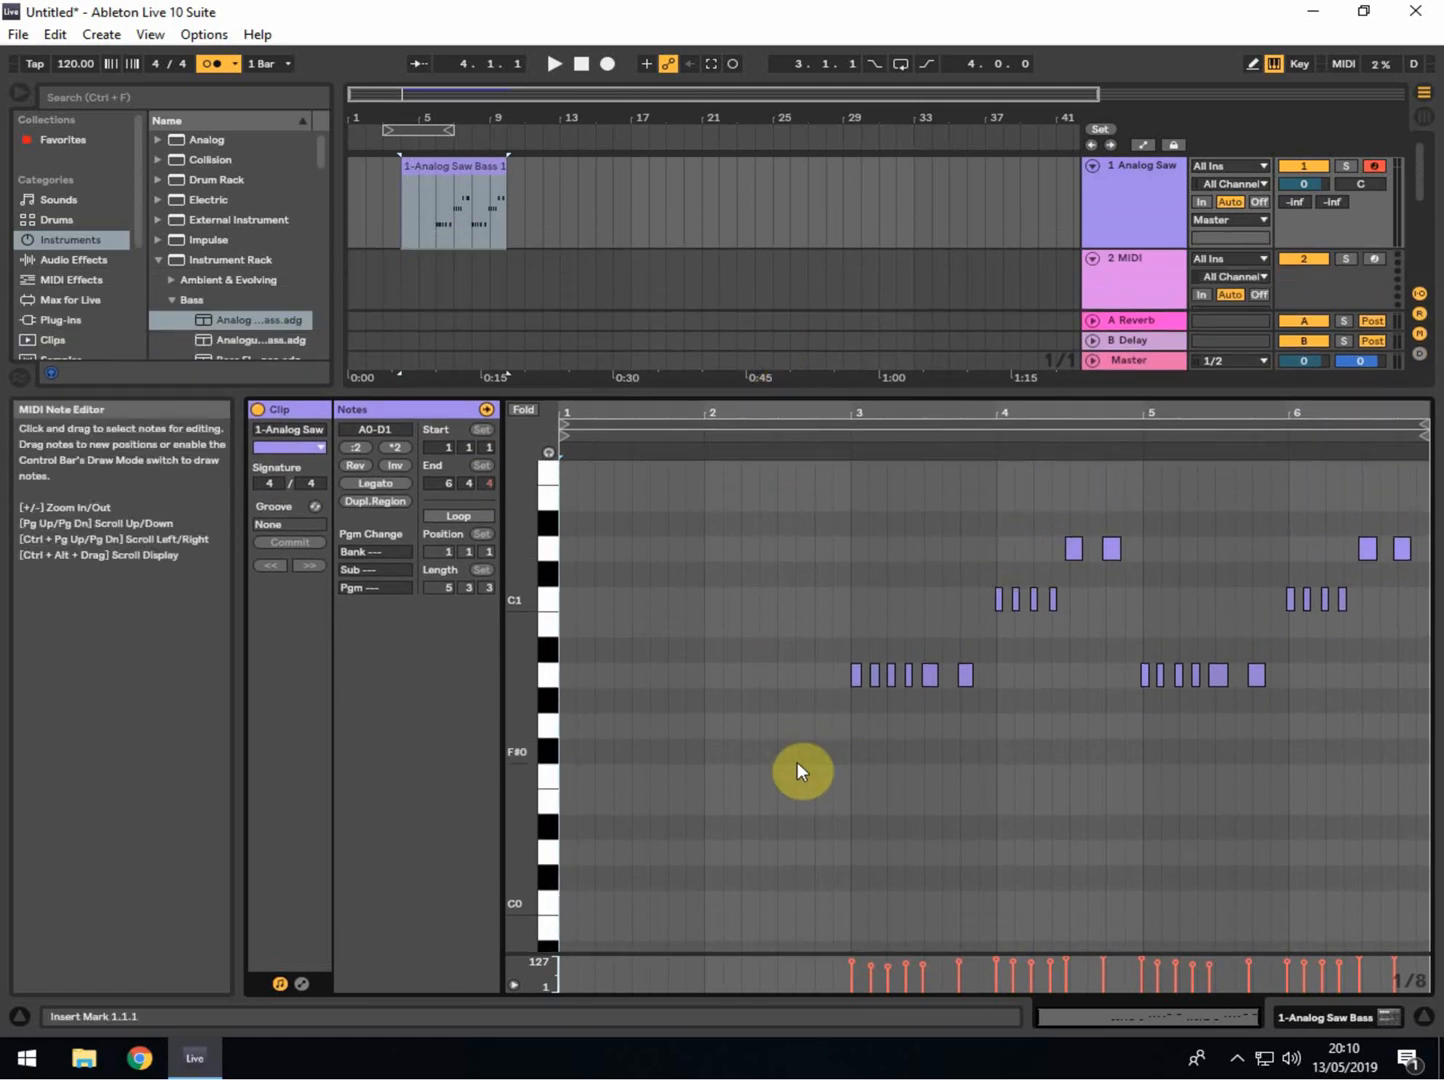
# - Select all the recorded notes in the bass clip and quantize them
pyautogui.moveTo(797, 770); pyautogui.dragTo(812, 758)
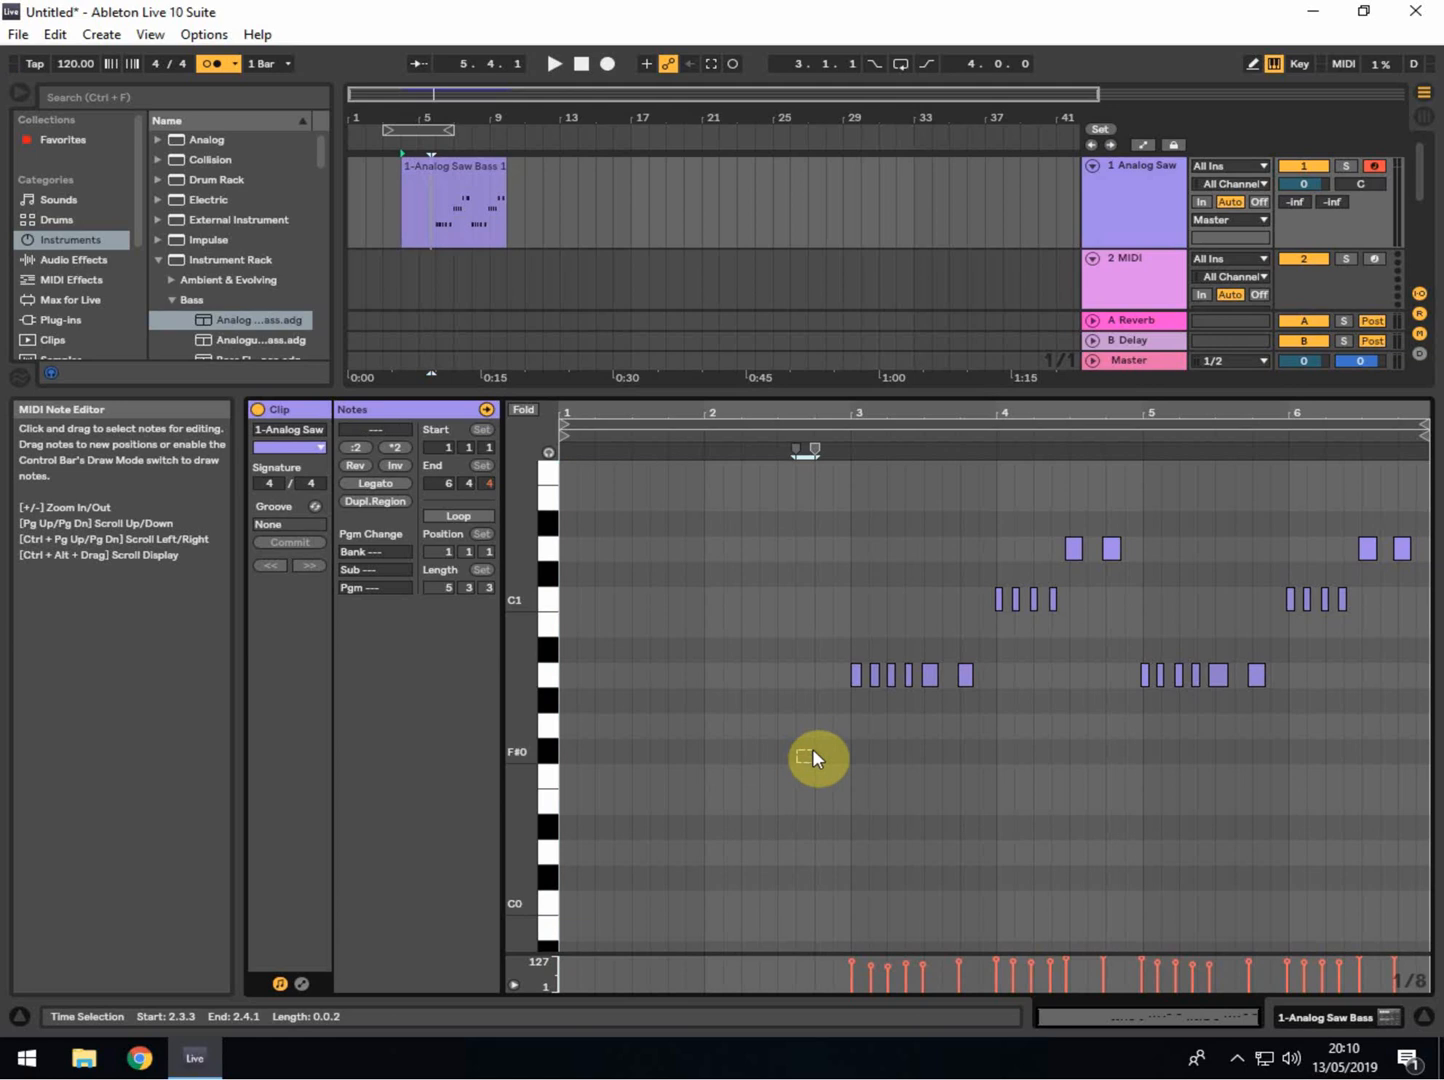
pyautogui.moveTo(812, 748); pyautogui.dragTo(1417, 510)
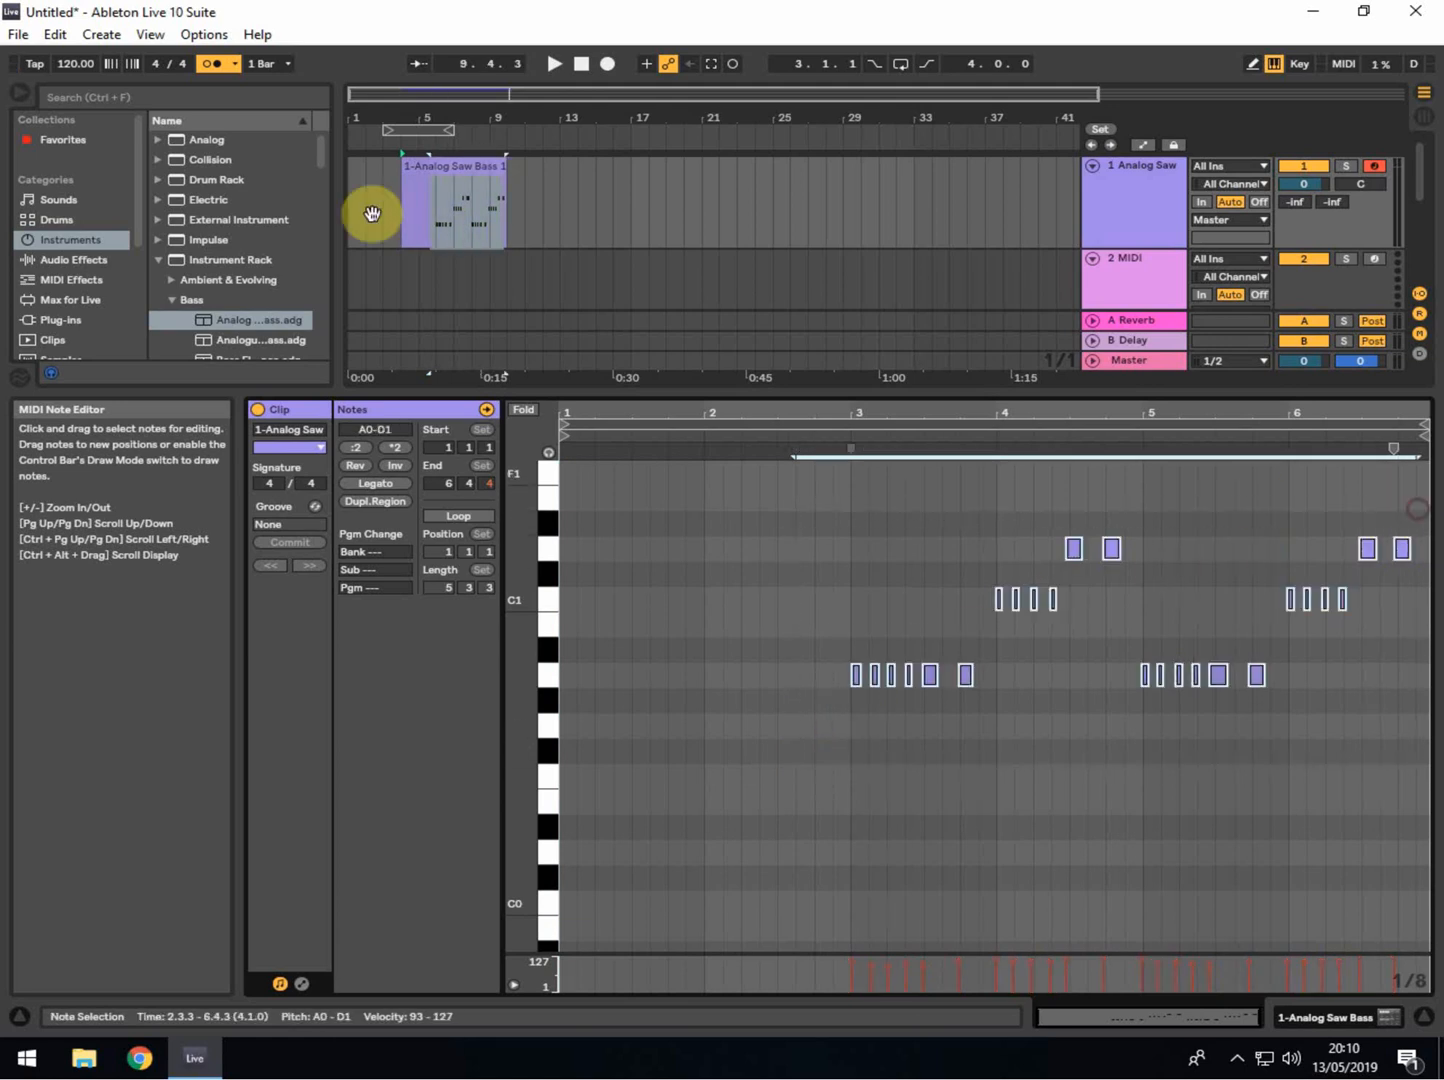
pyautogui.click(56, 34)
pyautogui.click(110, 514)
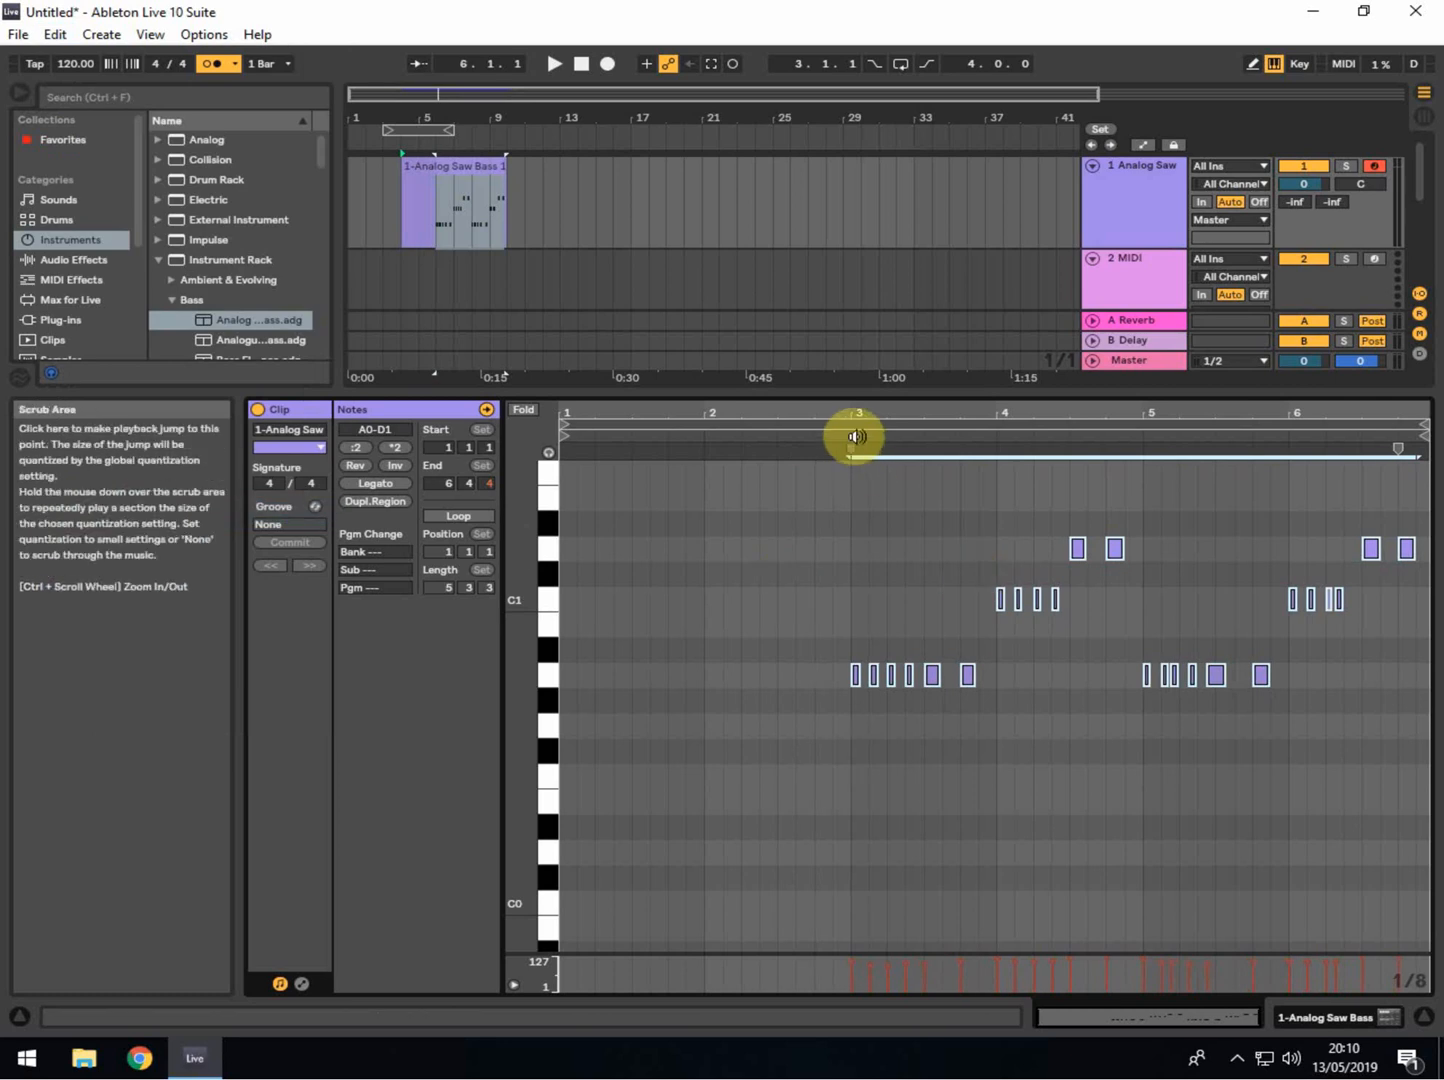
# - Trim the bass clip's start to bar 6 and turn on a four-bar arrangement loop over the clip
pyautogui.moveTo(861, 391); pyautogui.dragTo(863, 661)
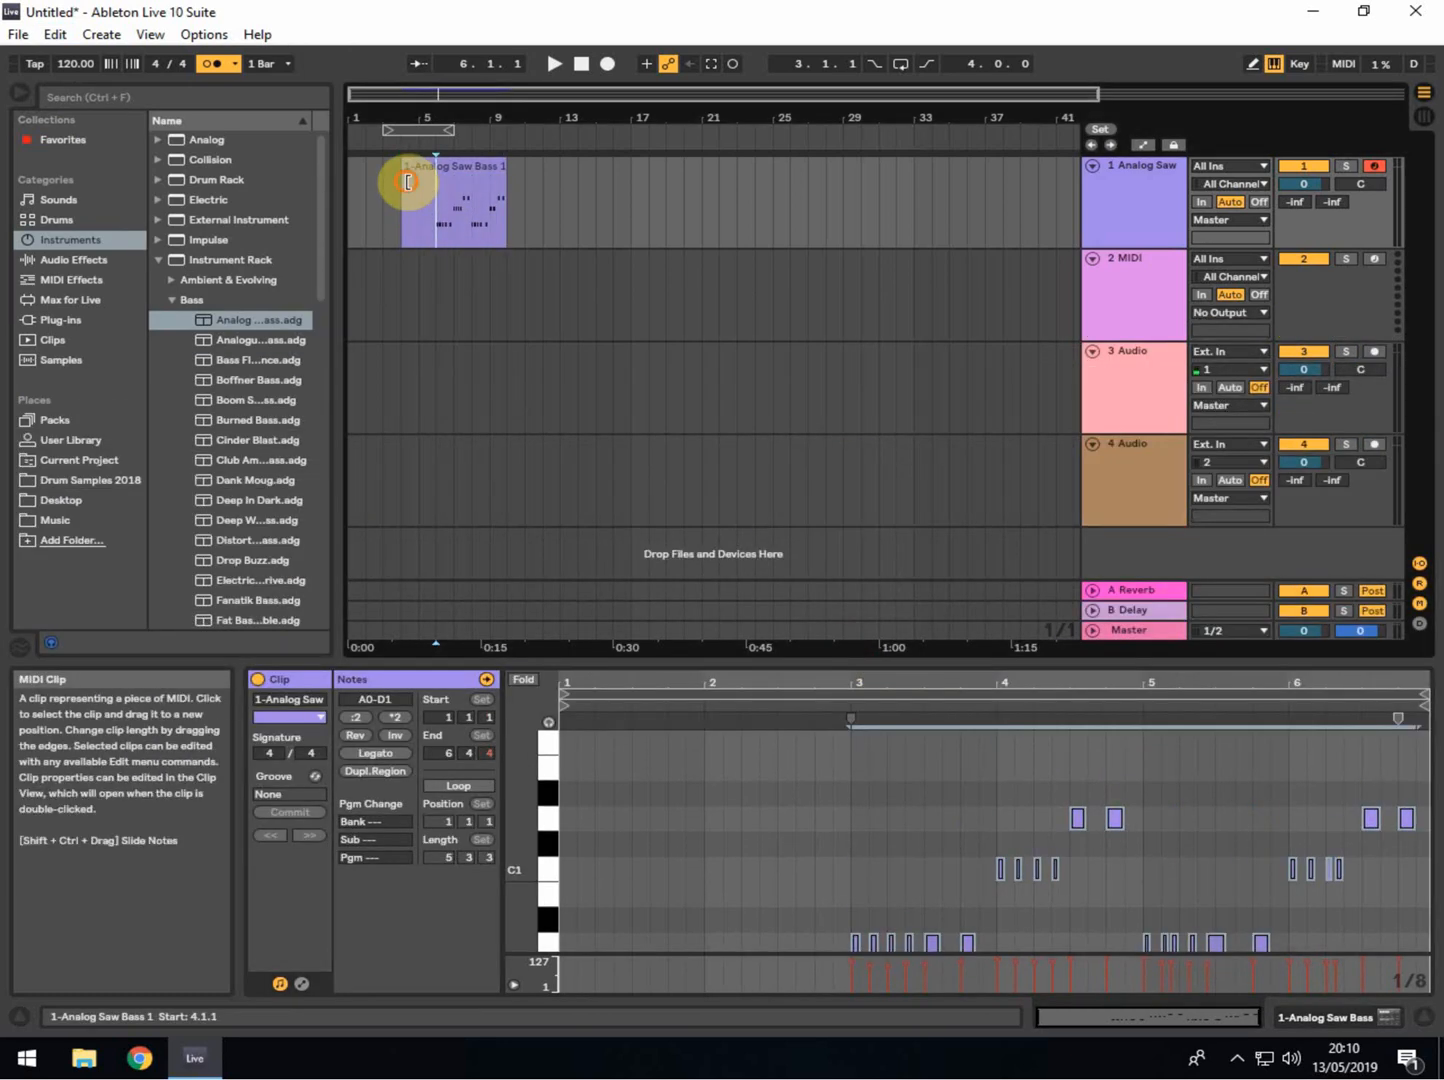
pyautogui.moveTo(403, 178); pyautogui.dragTo(483, 134)
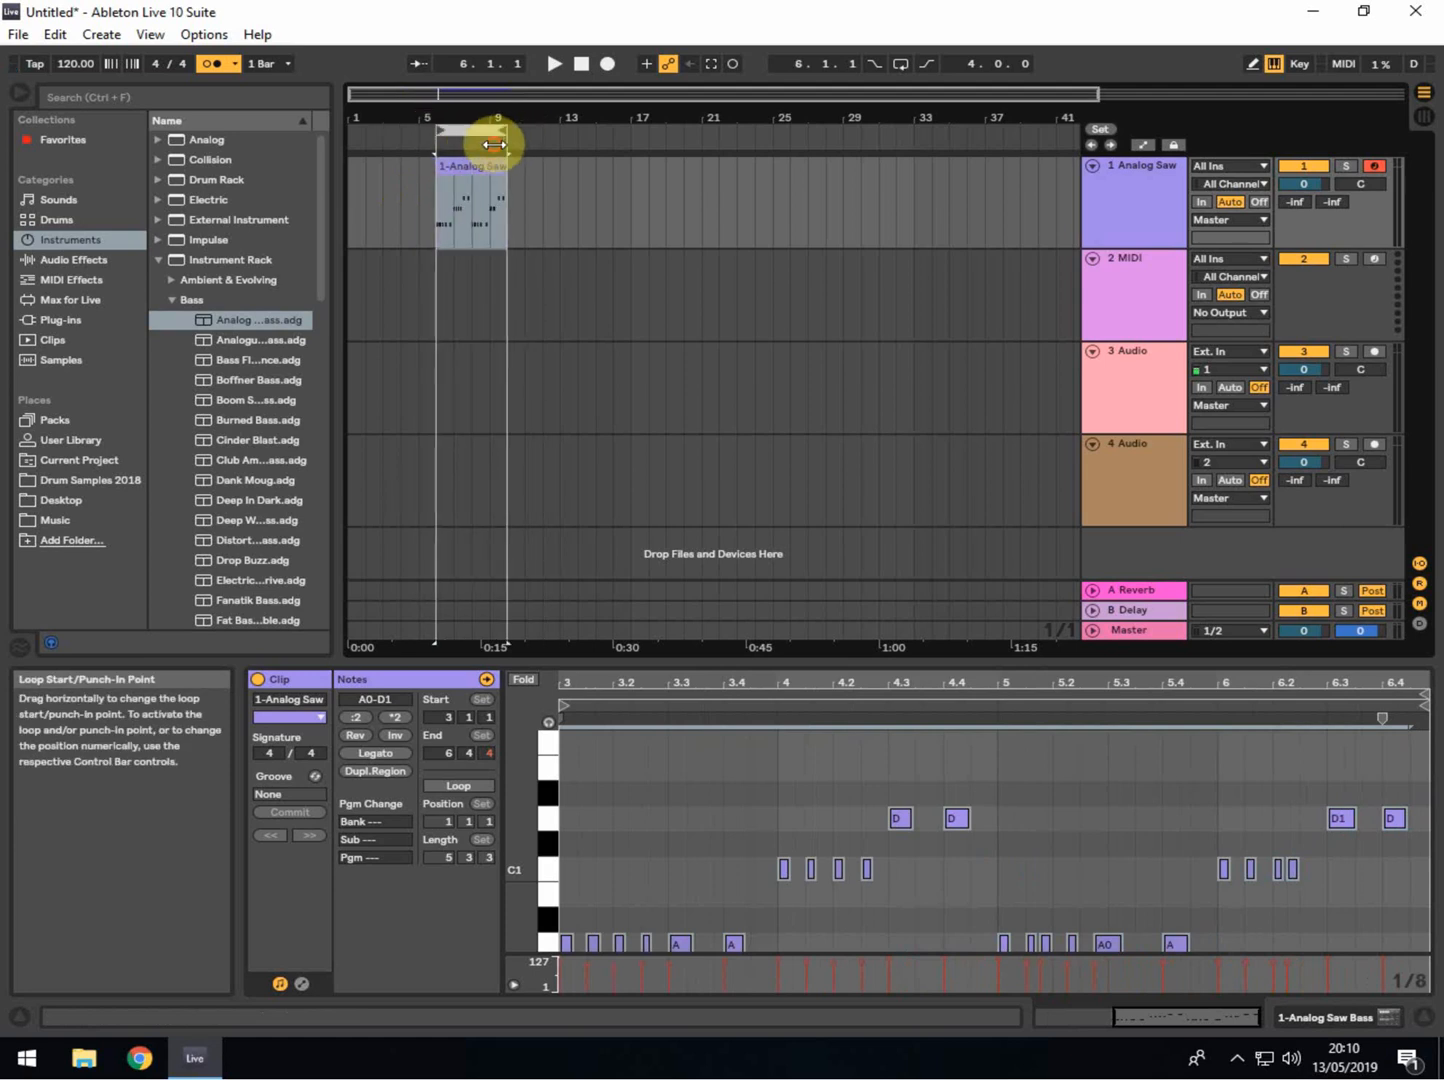
pyautogui.click(900, 63)
pyautogui.click(435, 175)
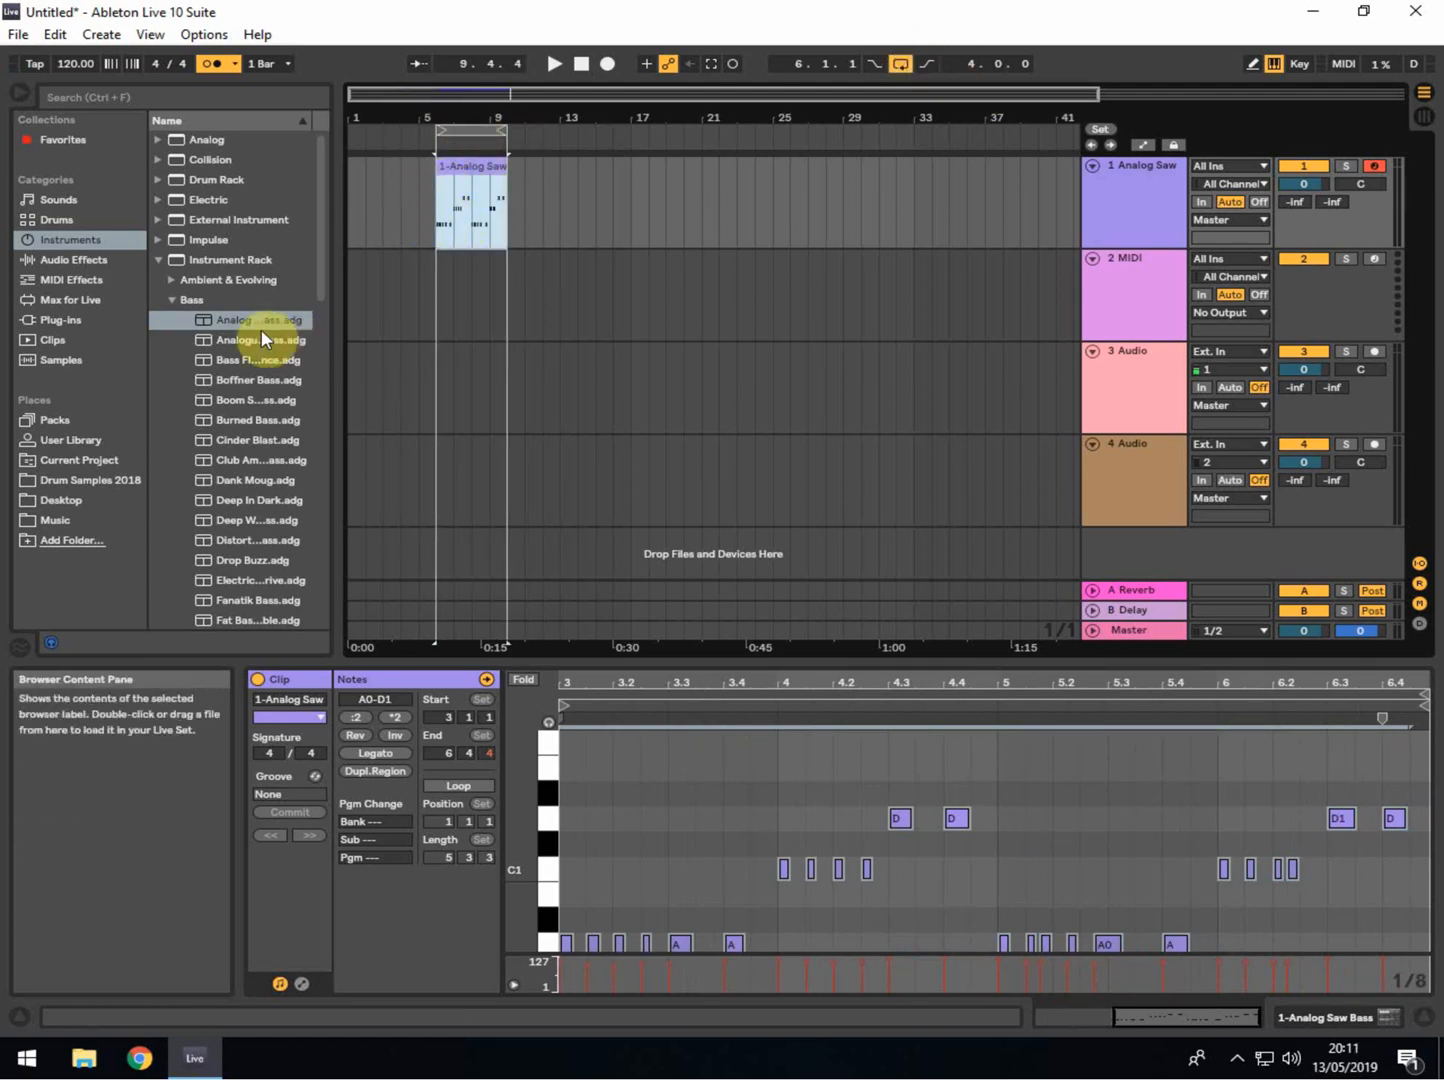
# - Collapse the Instrument Rack folder and play the looped bass clip to hear the quantized notes
pyautogui.click(159, 257)
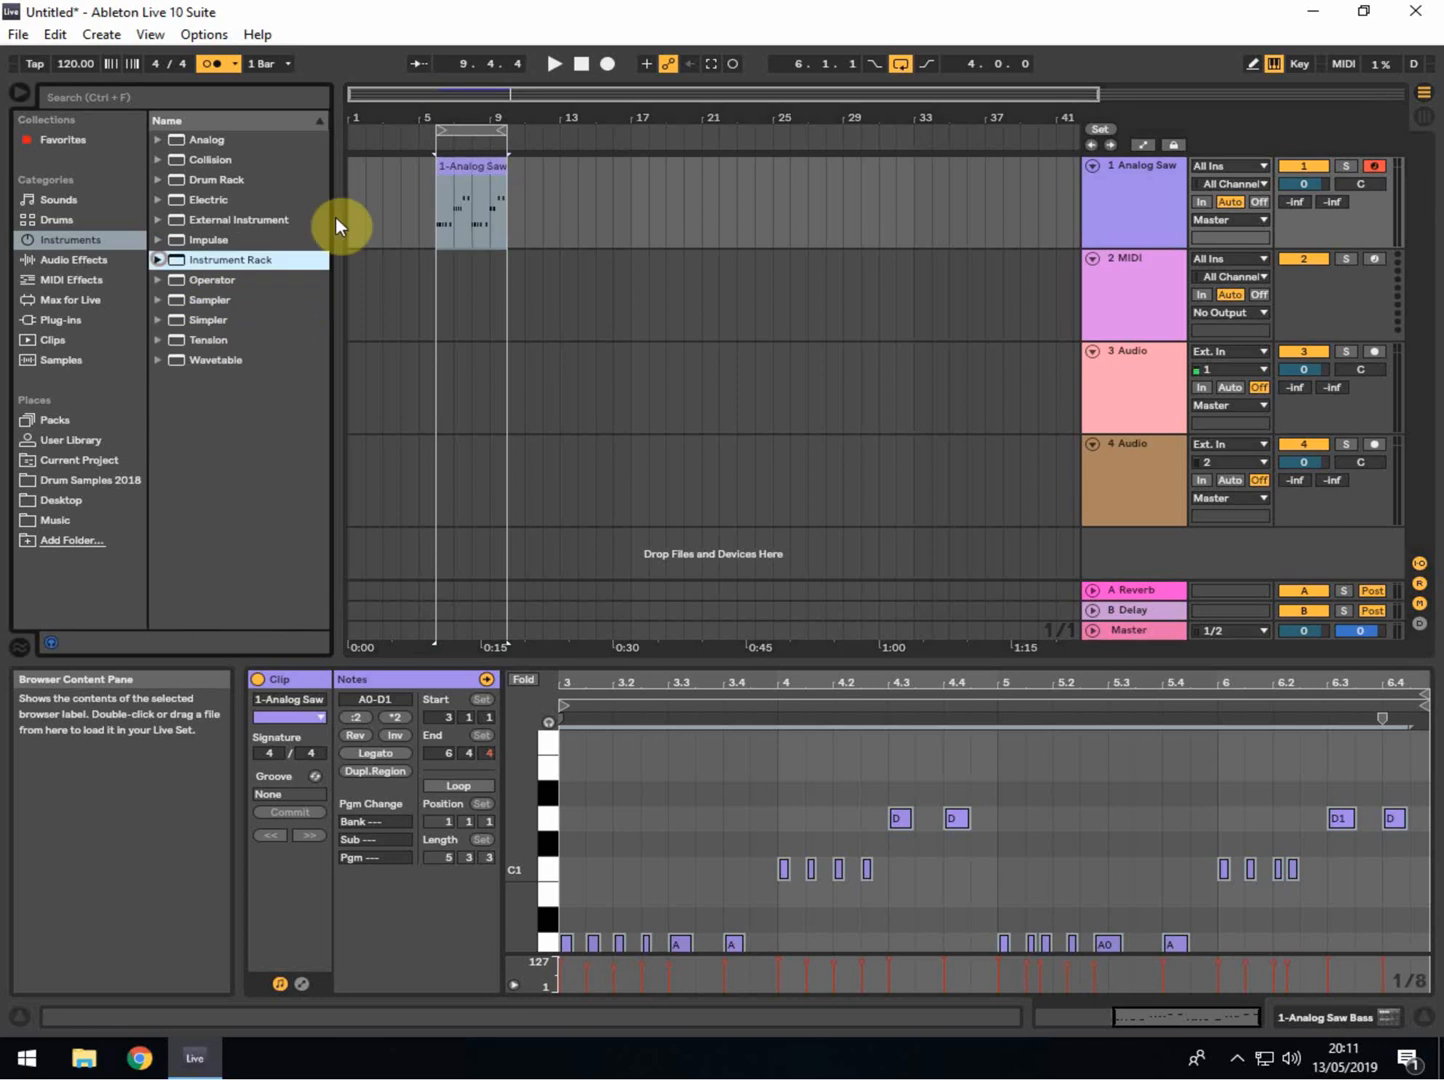
pyautogui.click(441, 189)
pyautogui.press('space')
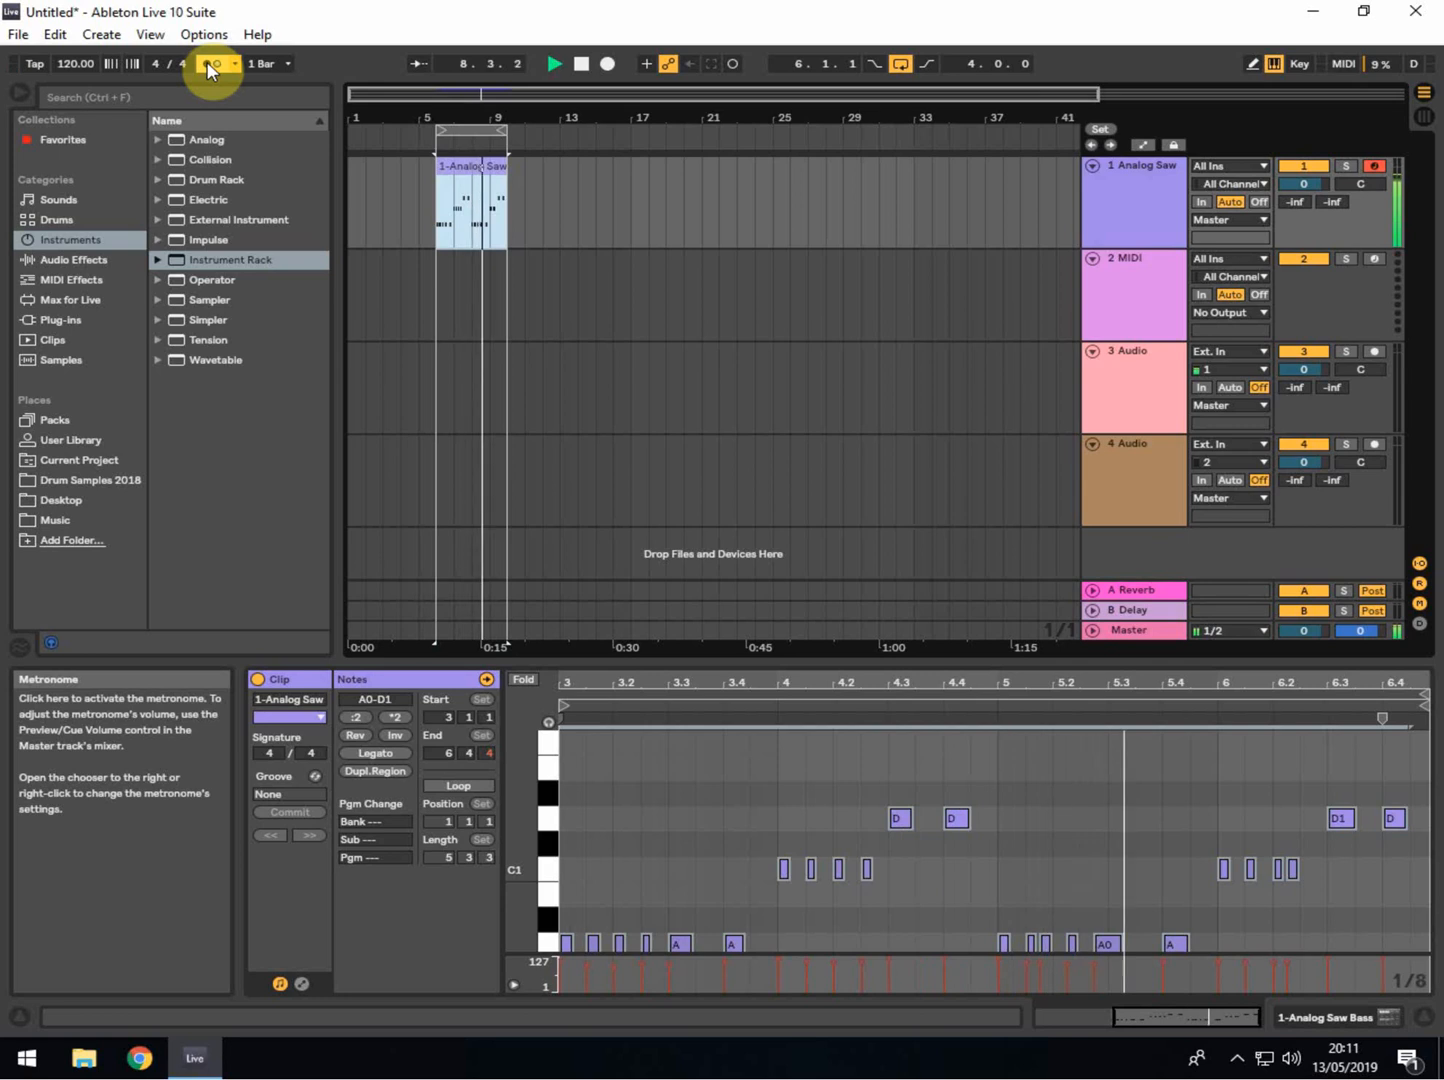
pyautogui.click(1026, 935)
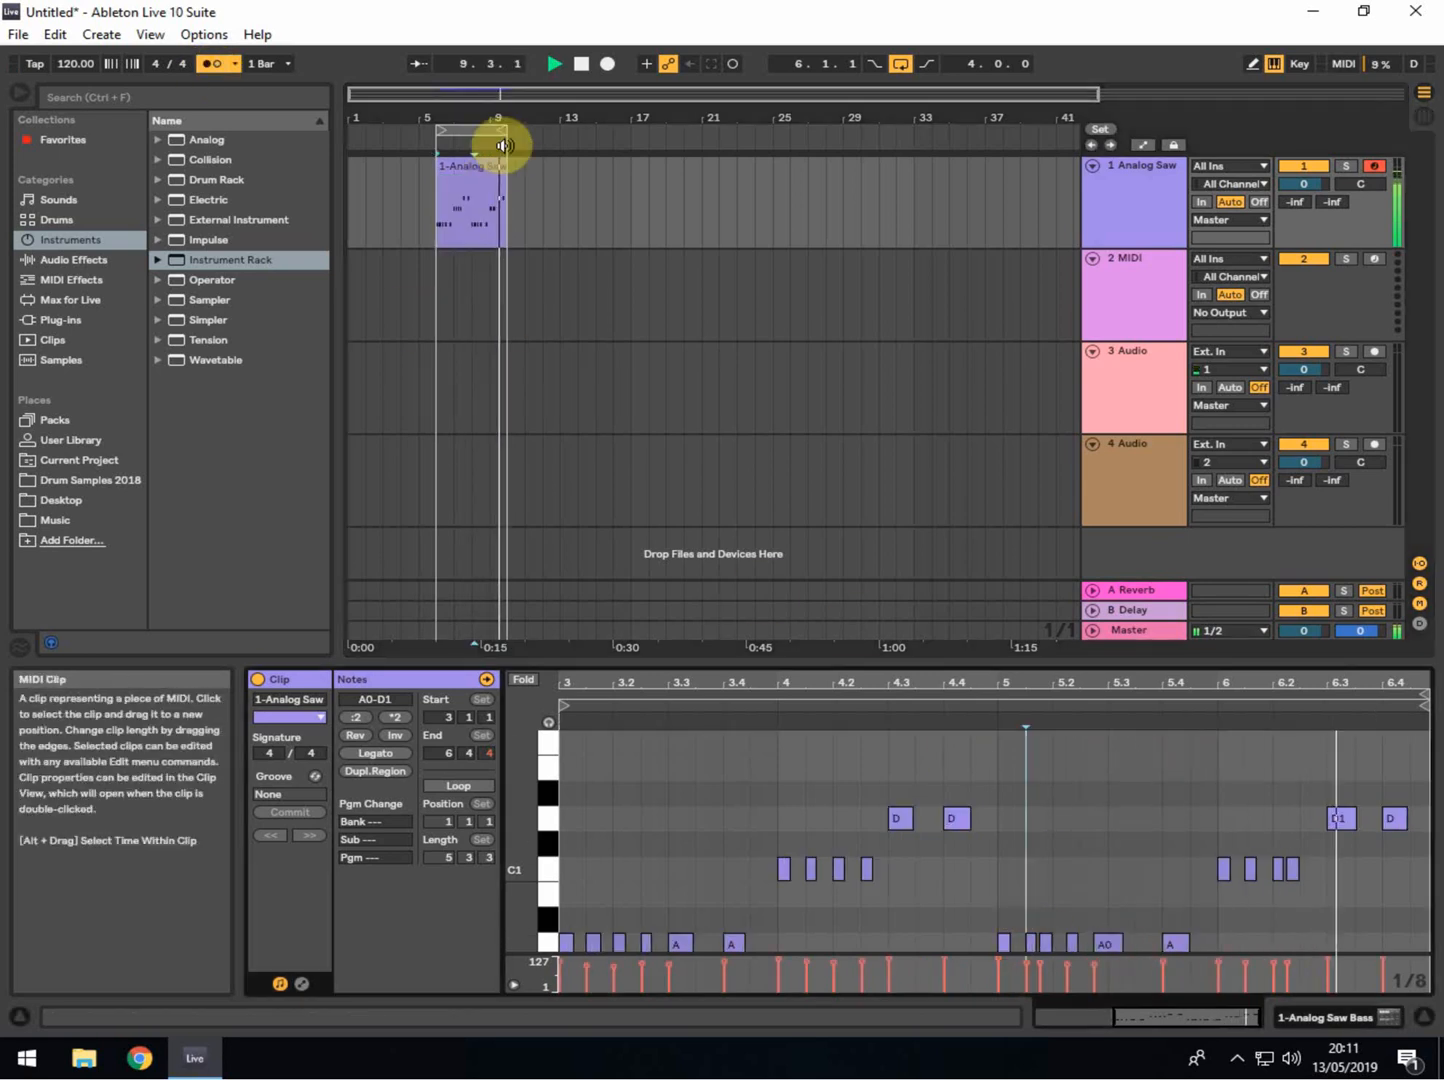
# - Shorten the arrangement loop to two bars starting at bar 6 and crop the bass clip to that range
pyautogui.moveTo(500, 124); pyautogui.dragTo(473, 129)
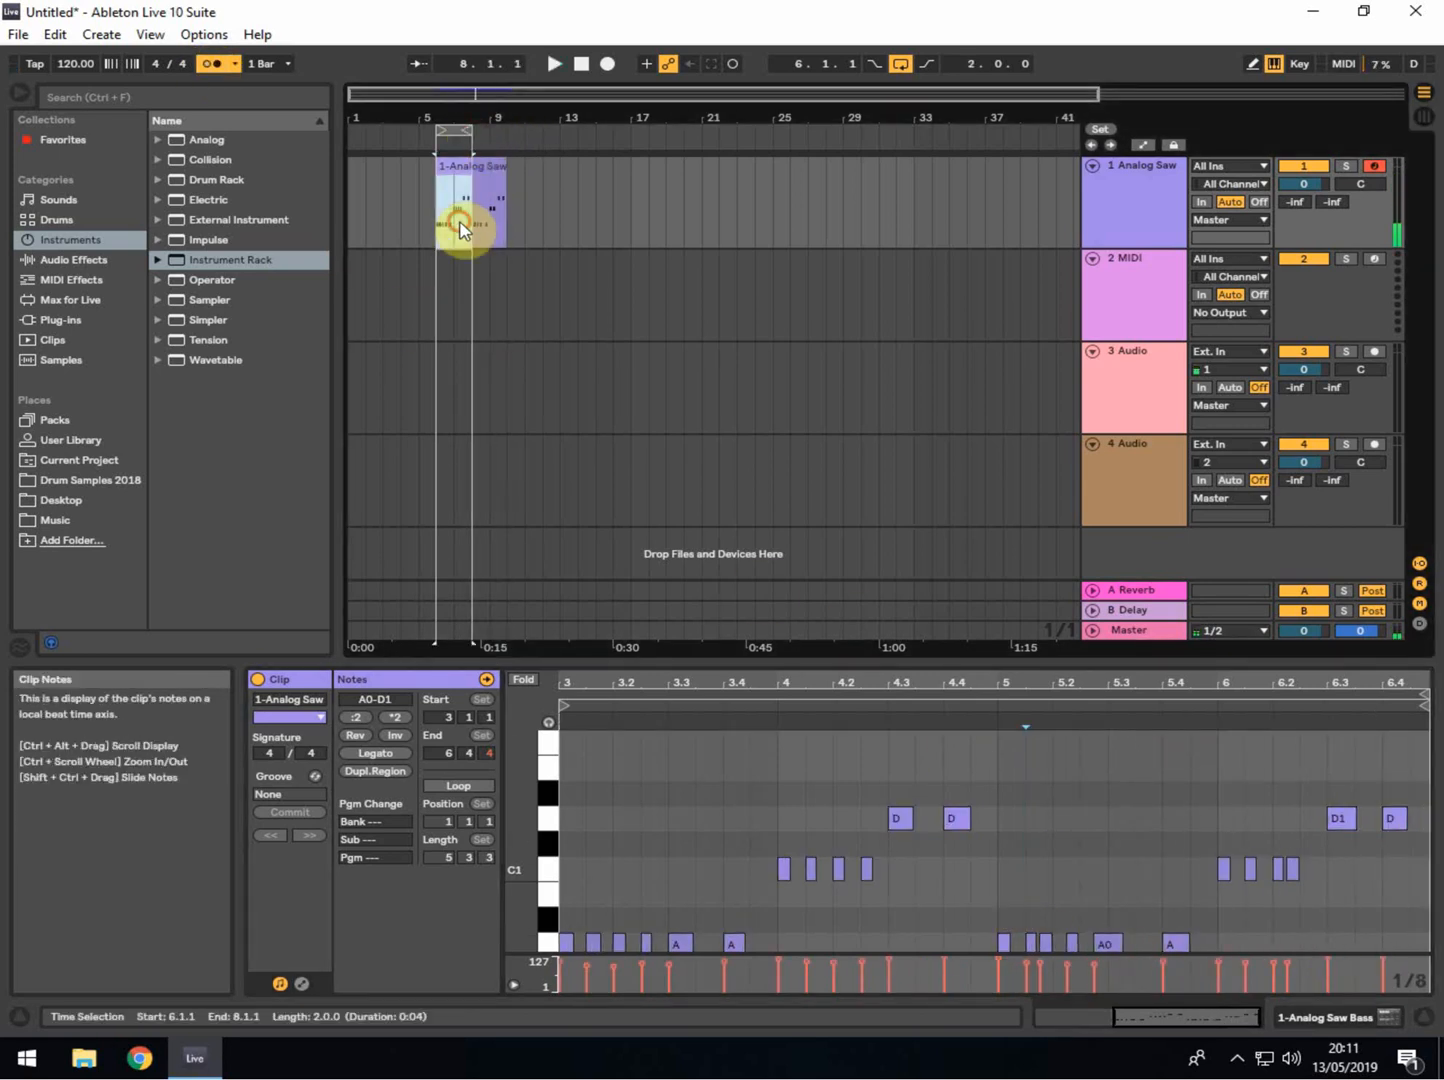
pyautogui.hotkey('ctrl', 'shift', 'j')
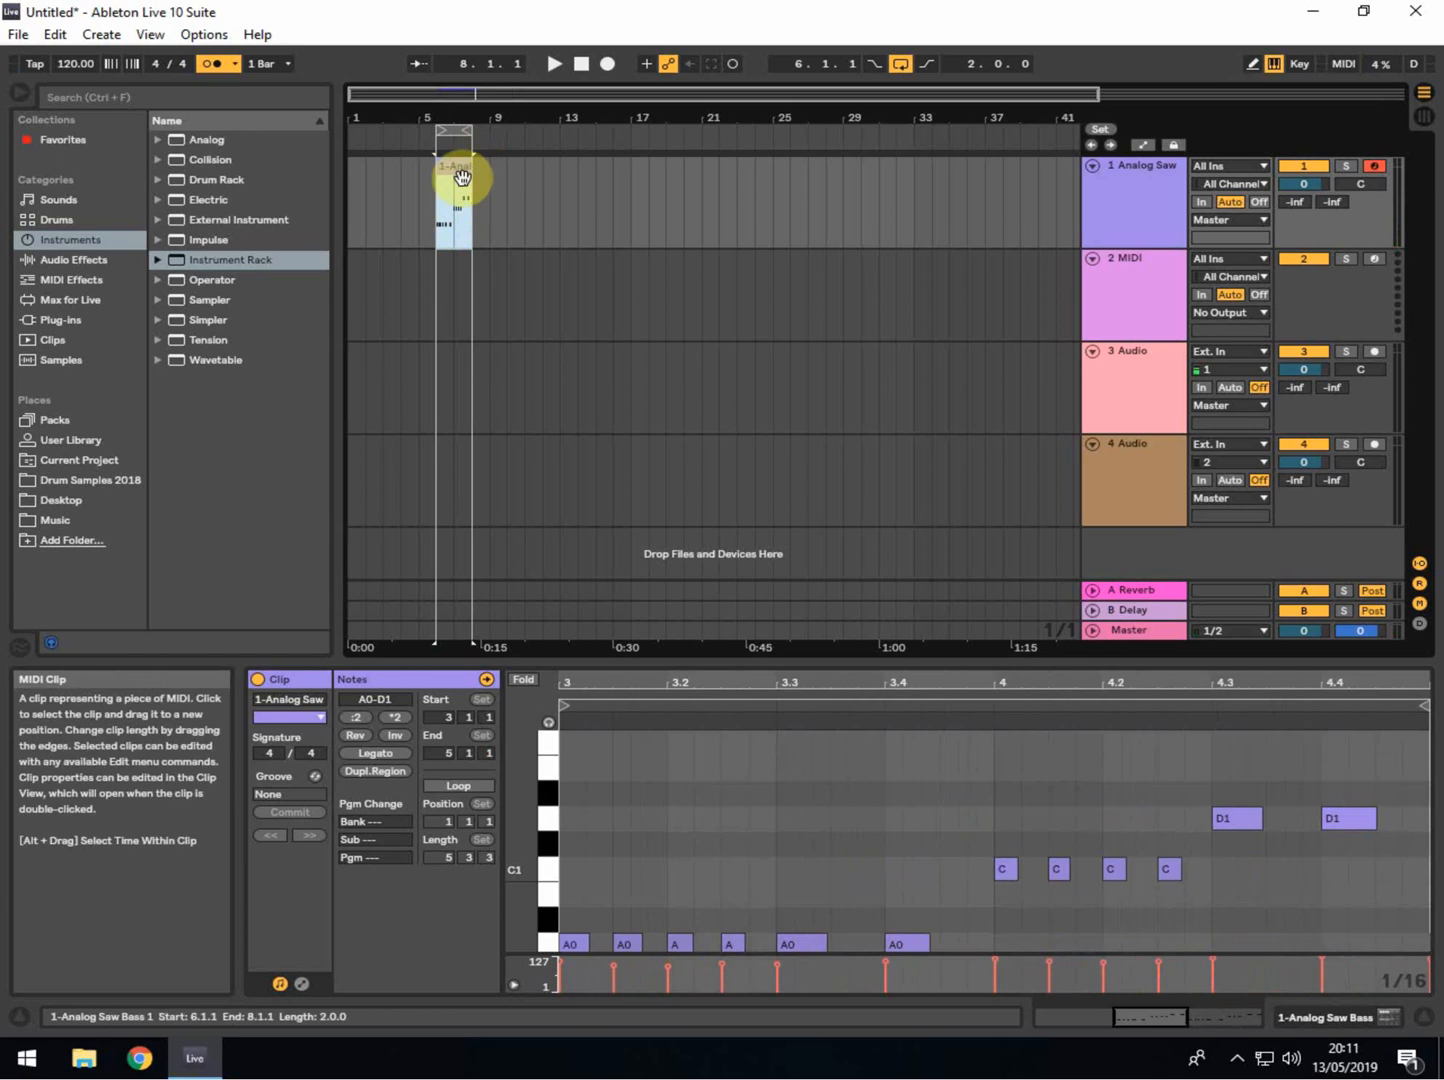
# - Play the looped bass clip and shrink the clip editor to give the arrangement more height
pyautogui.press('space')
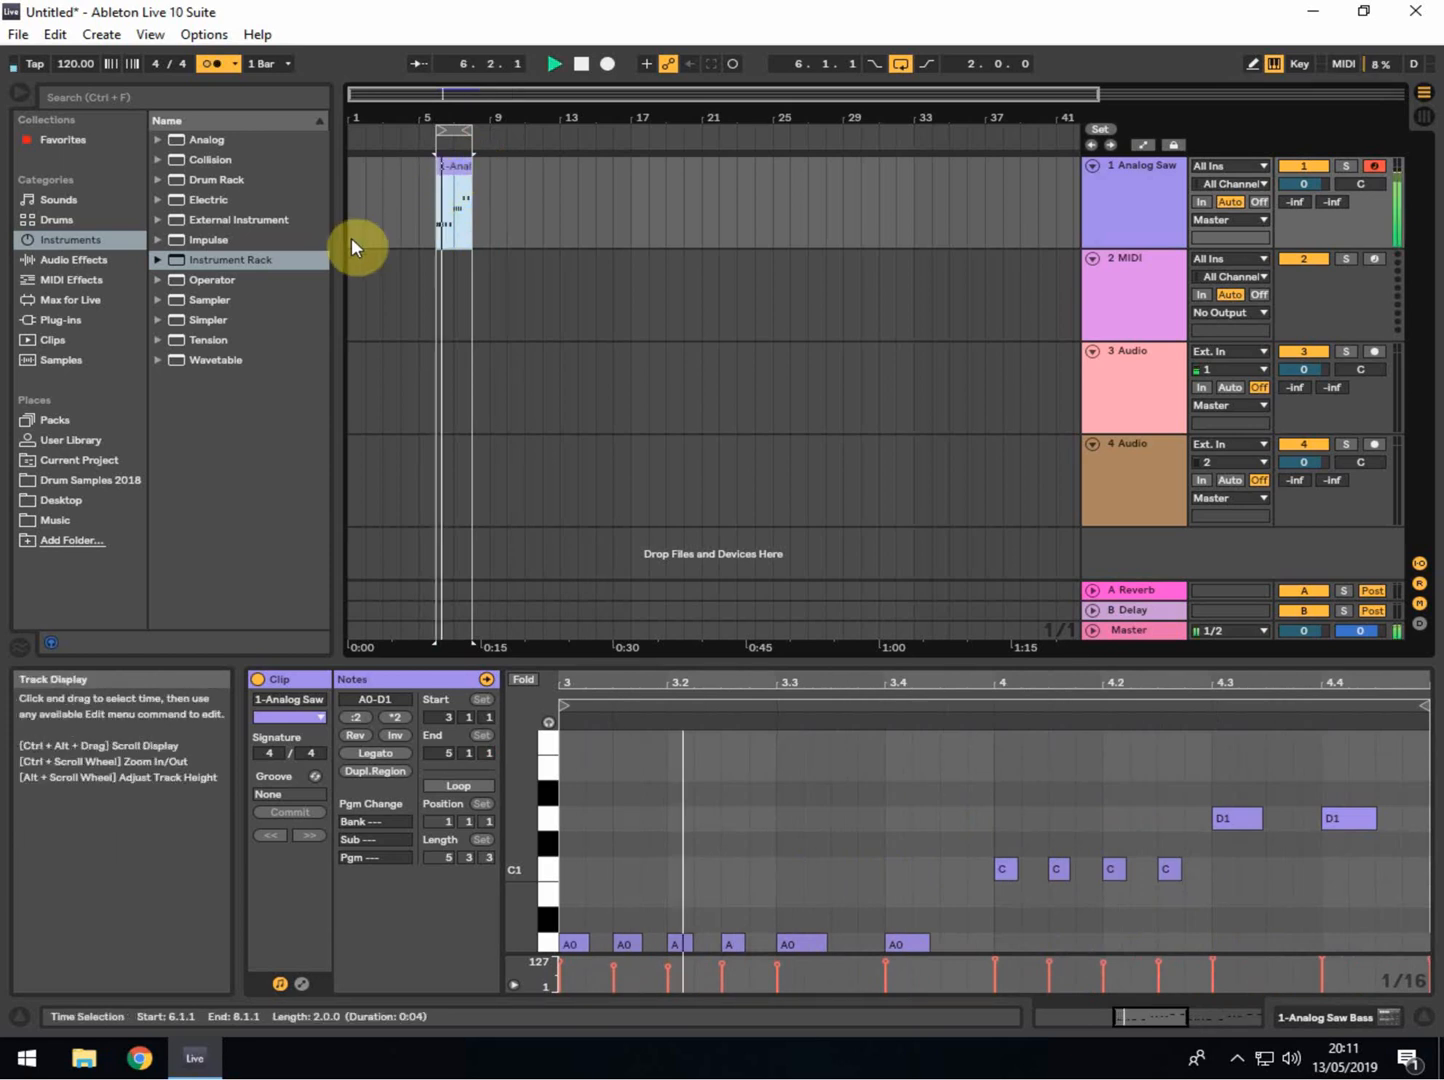
pyautogui.moveTo(800, 664); pyautogui.dragTo(789, 281)
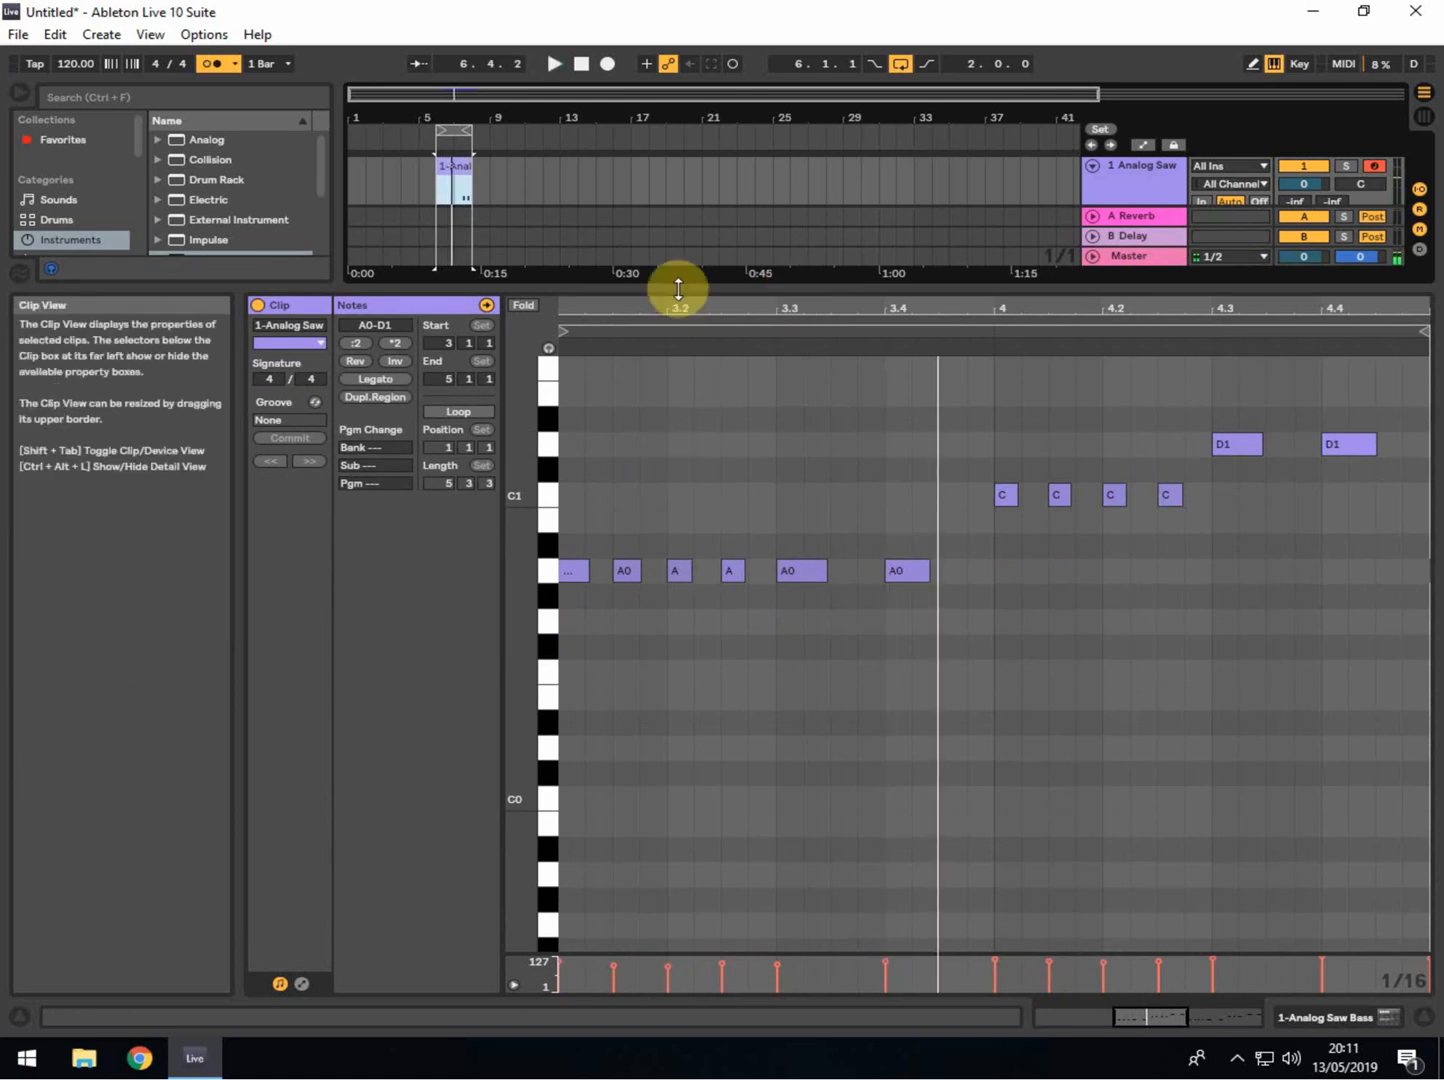
pyautogui.moveTo(677, 300); pyautogui.dragTo(668, 782)
pyautogui.click(436, 303)
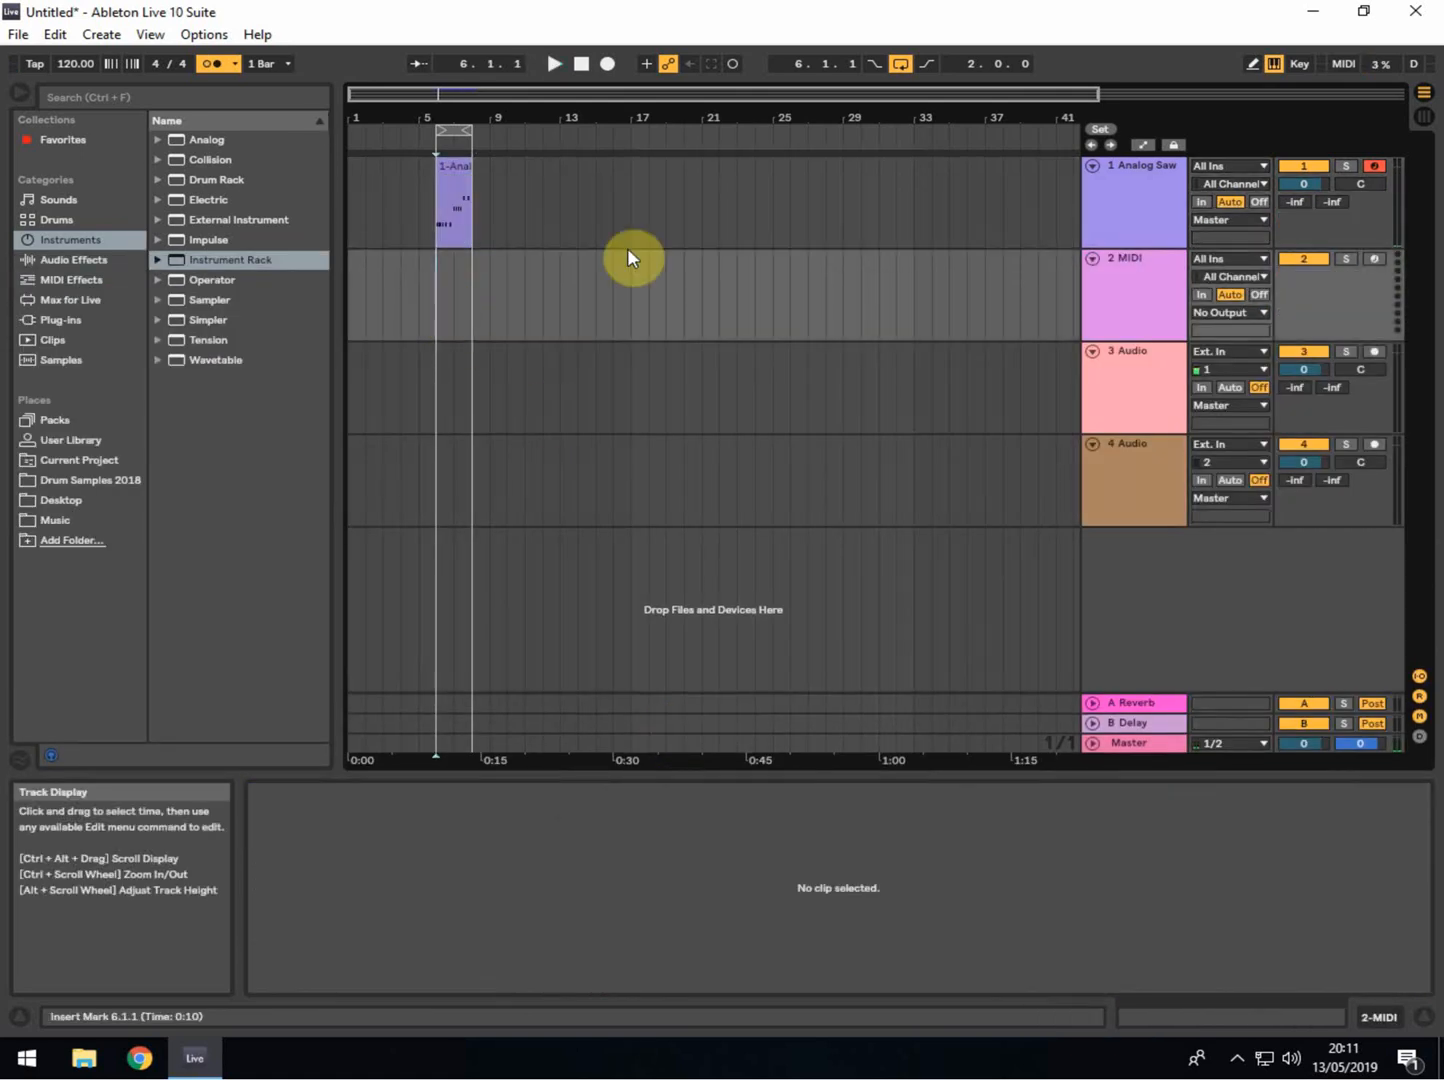
# - Add SSTHL4 - Drum Loop 006 - 125BPM from the DRUM LOOPS - Copy folder in Drum Samples 2018 to the 3 Audio track at bar 6
pyautogui.click(1133, 178)
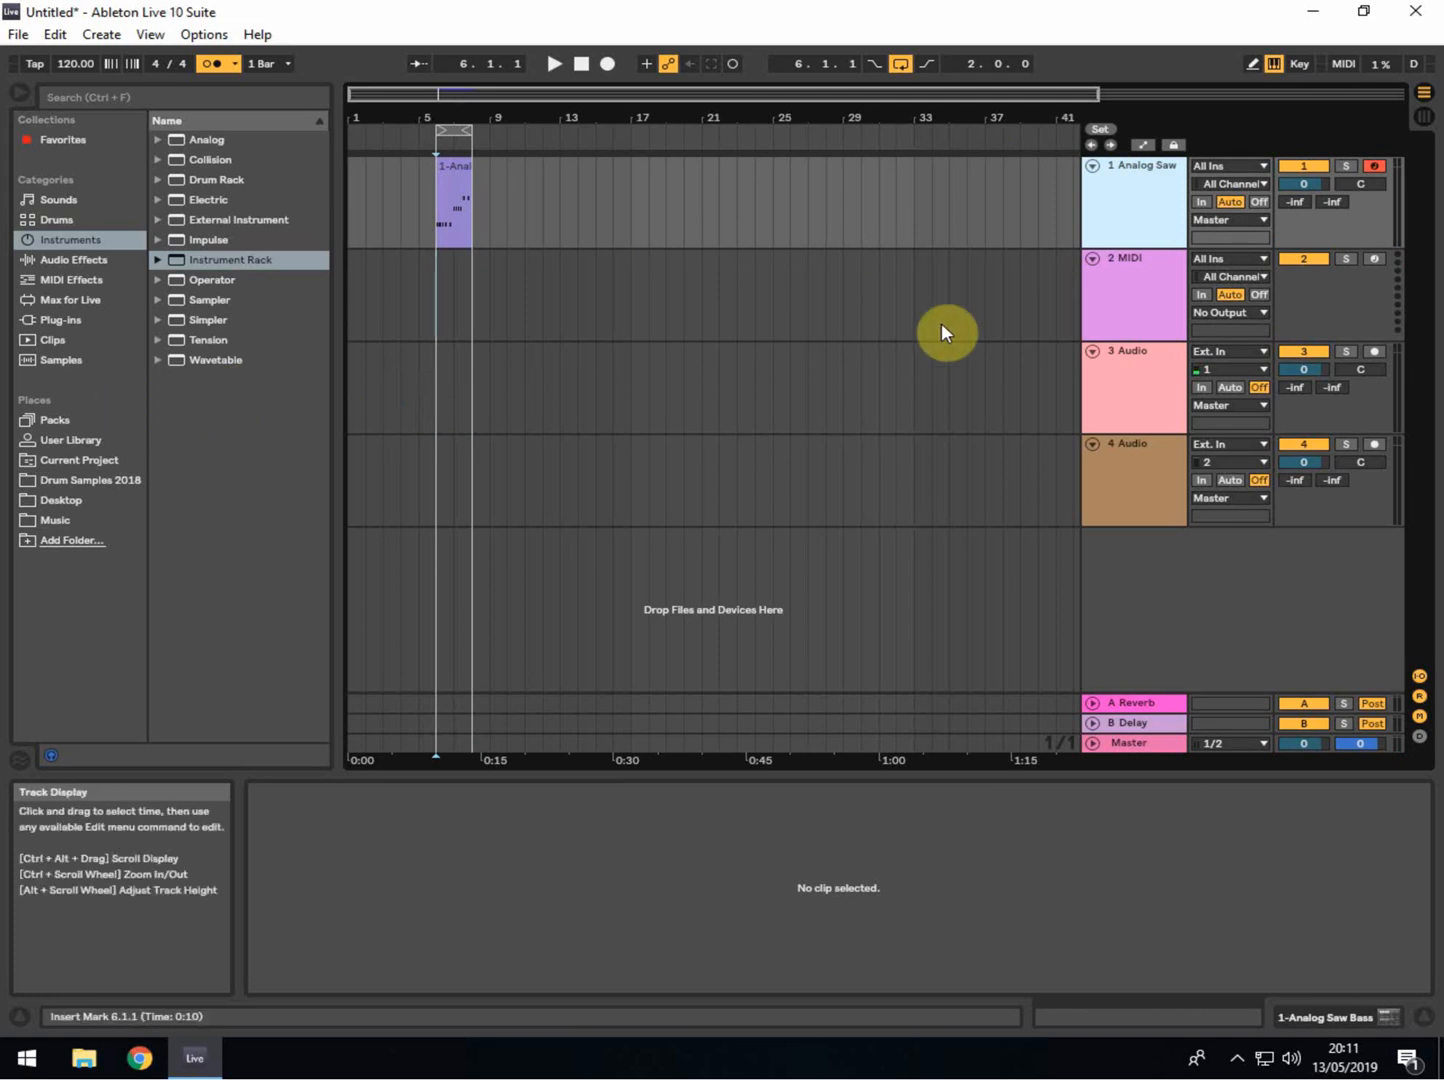
pyautogui.click(1116, 375)
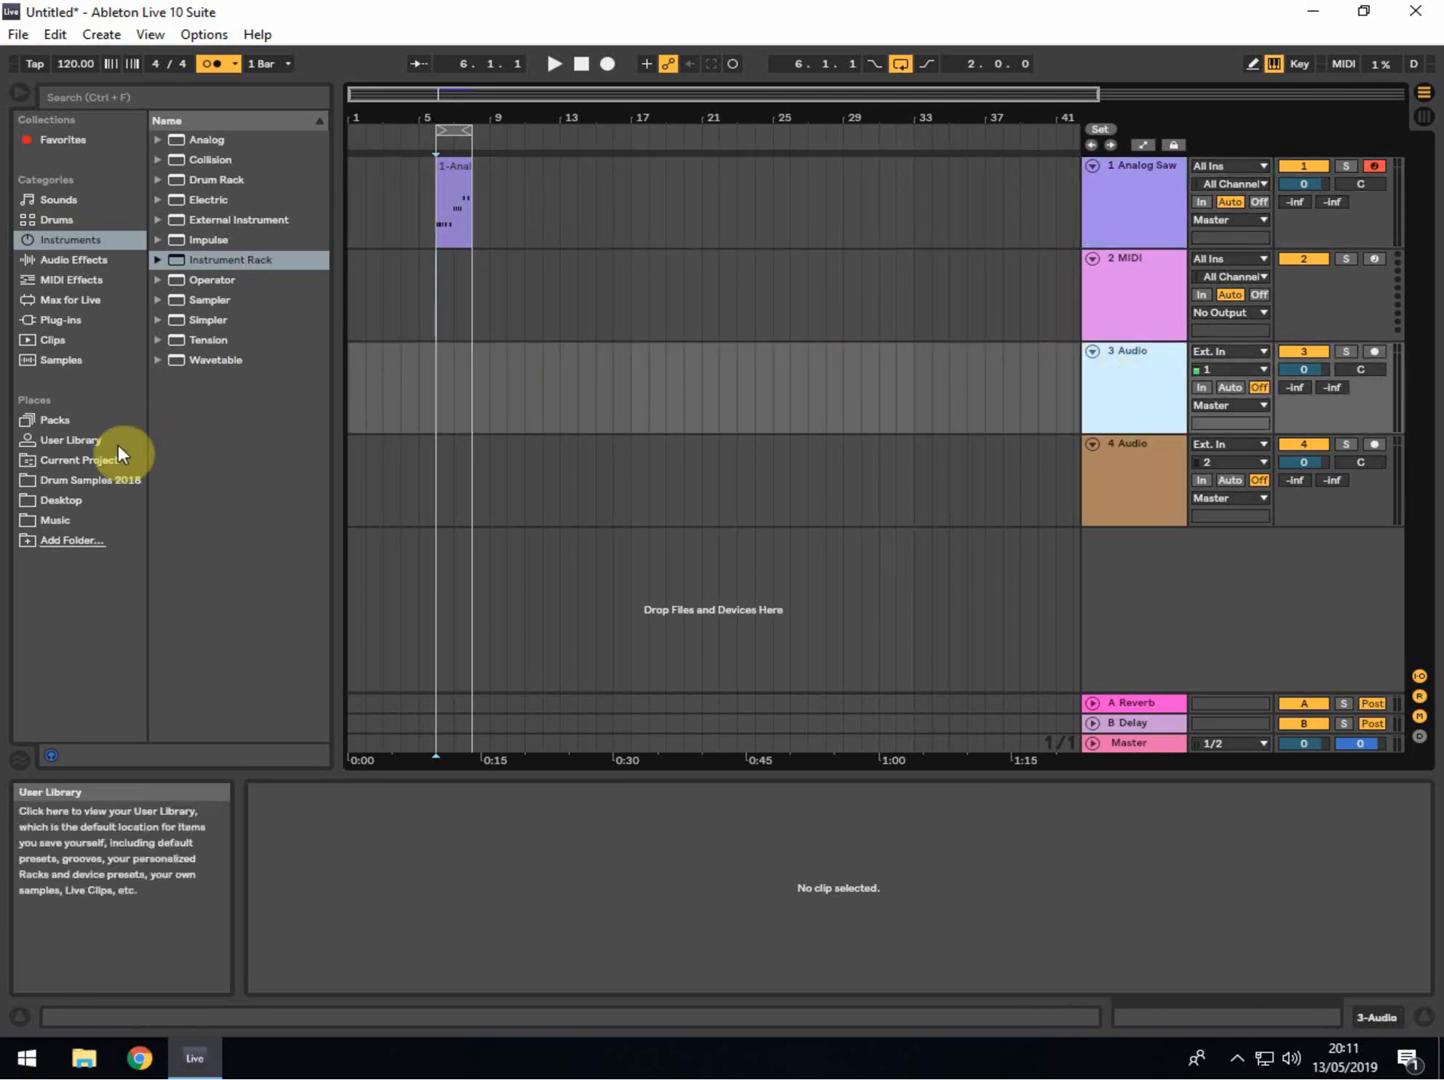
pyautogui.click(62, 483)
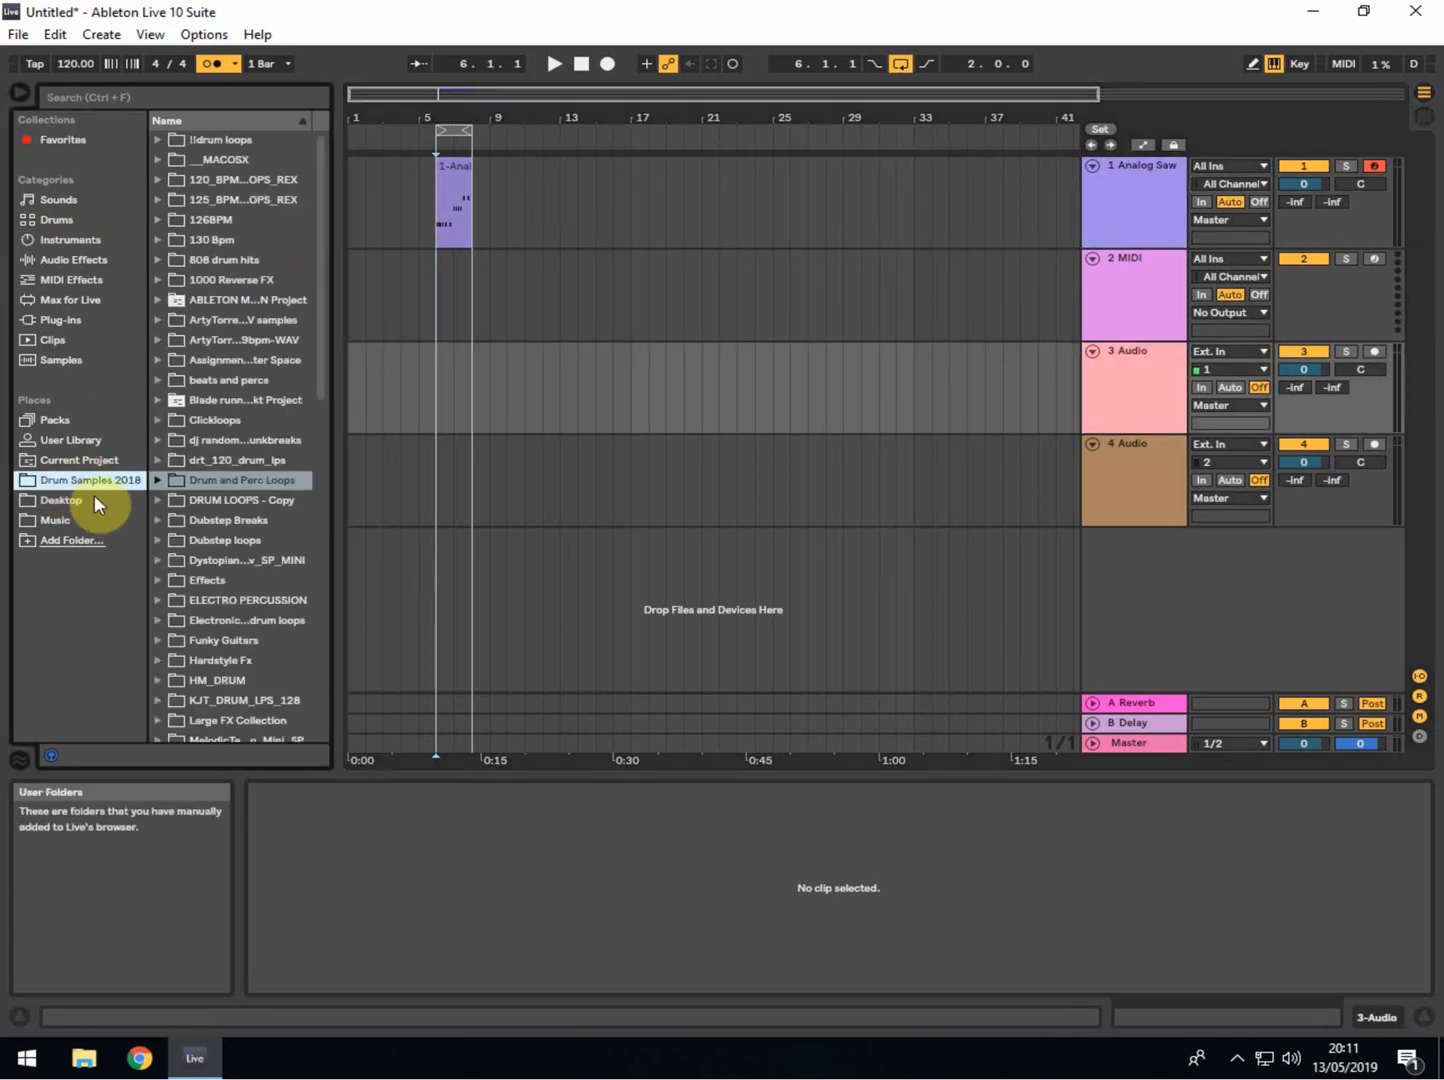
pyautogui.click(156, 500)
pyautogui.click(237, 625)
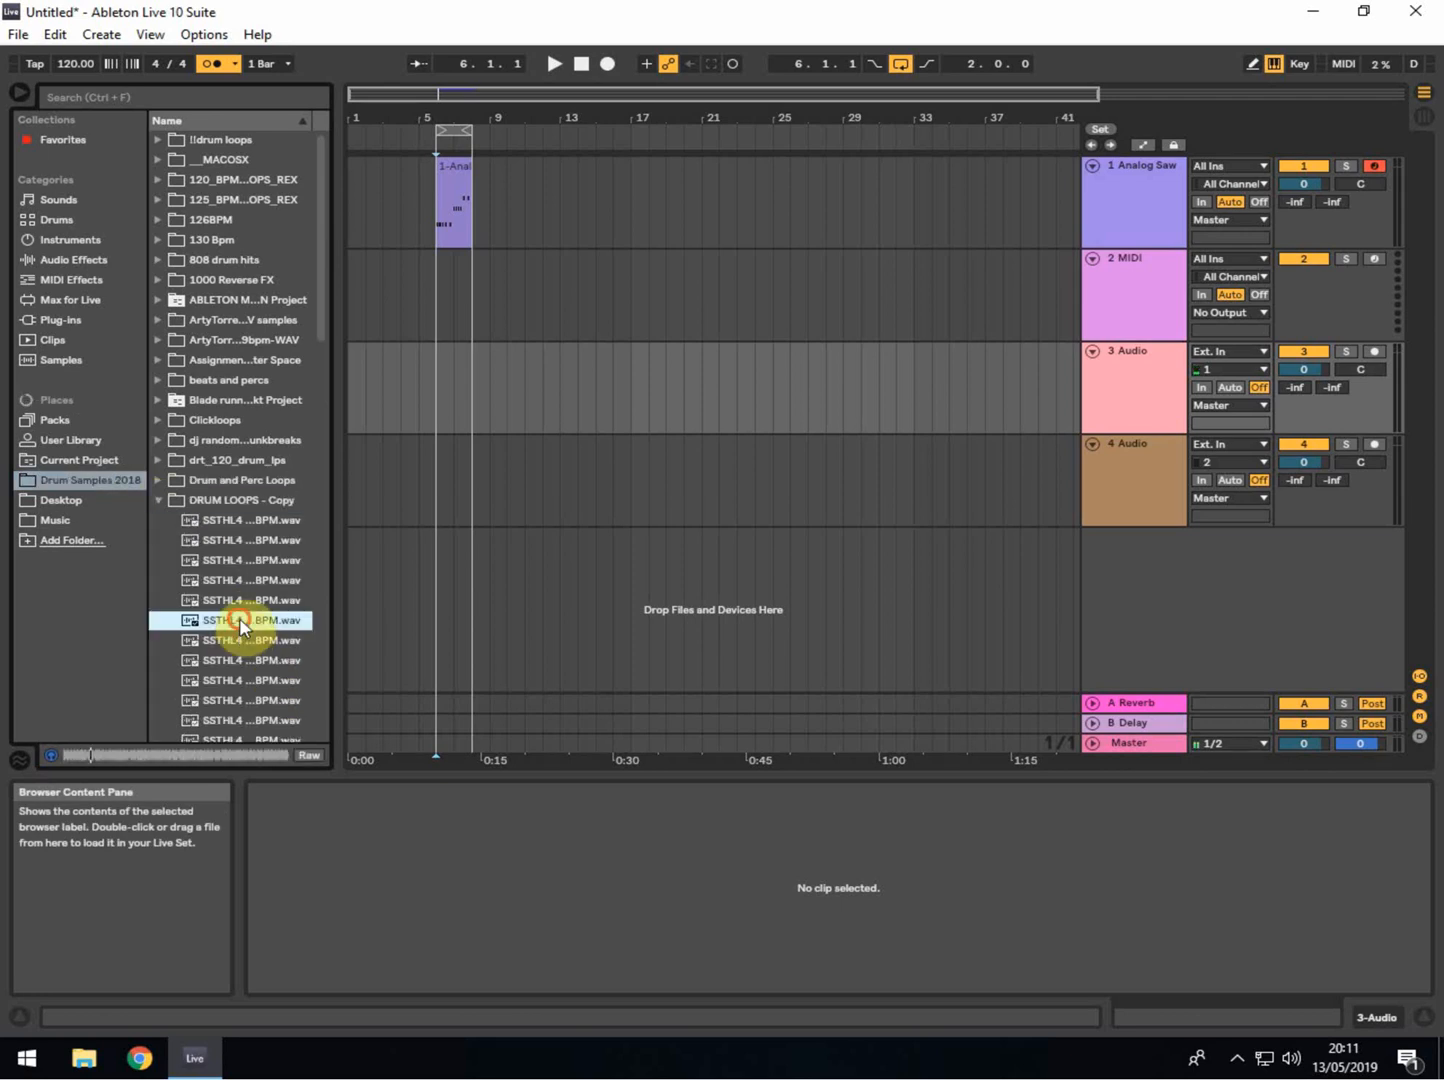
pyautogui.moveTo(240, 628)
pyautogui.mouseDown()
pyautogui.moveTo(716, 444)
pyautogui.moveTo(443, 403)
pyautogui.mouseUp()
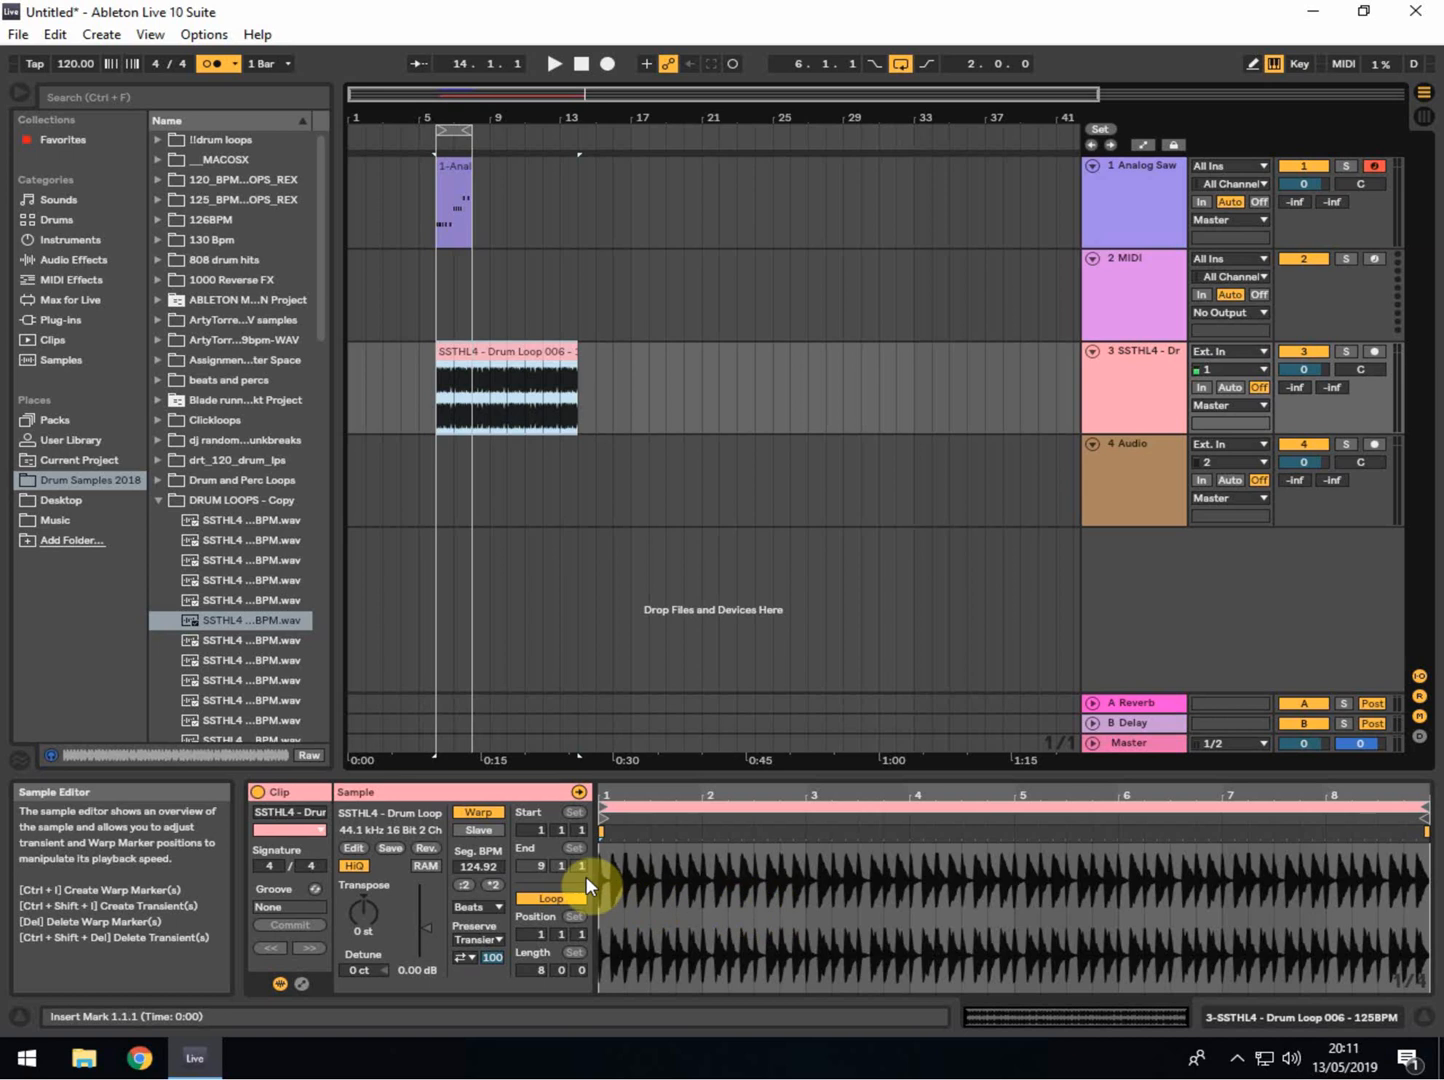
# - Play the bass clip and drum loop together from bar 6 and turn off the metronome
pyautogui.click(437, 392)
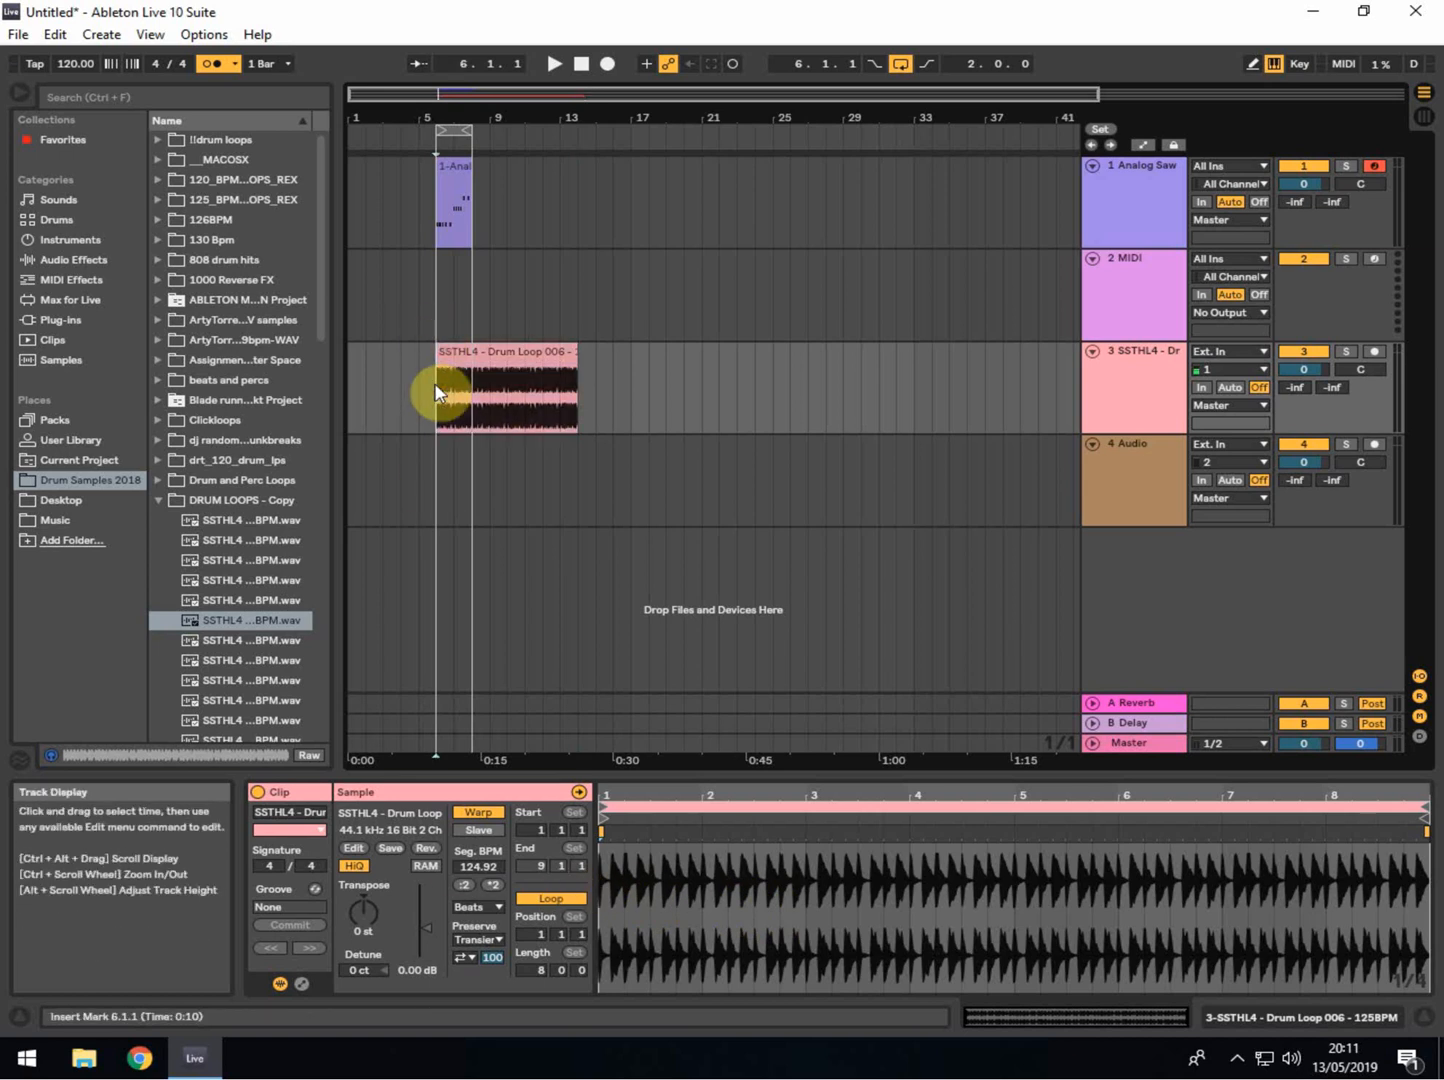
pyautogui.press('space')
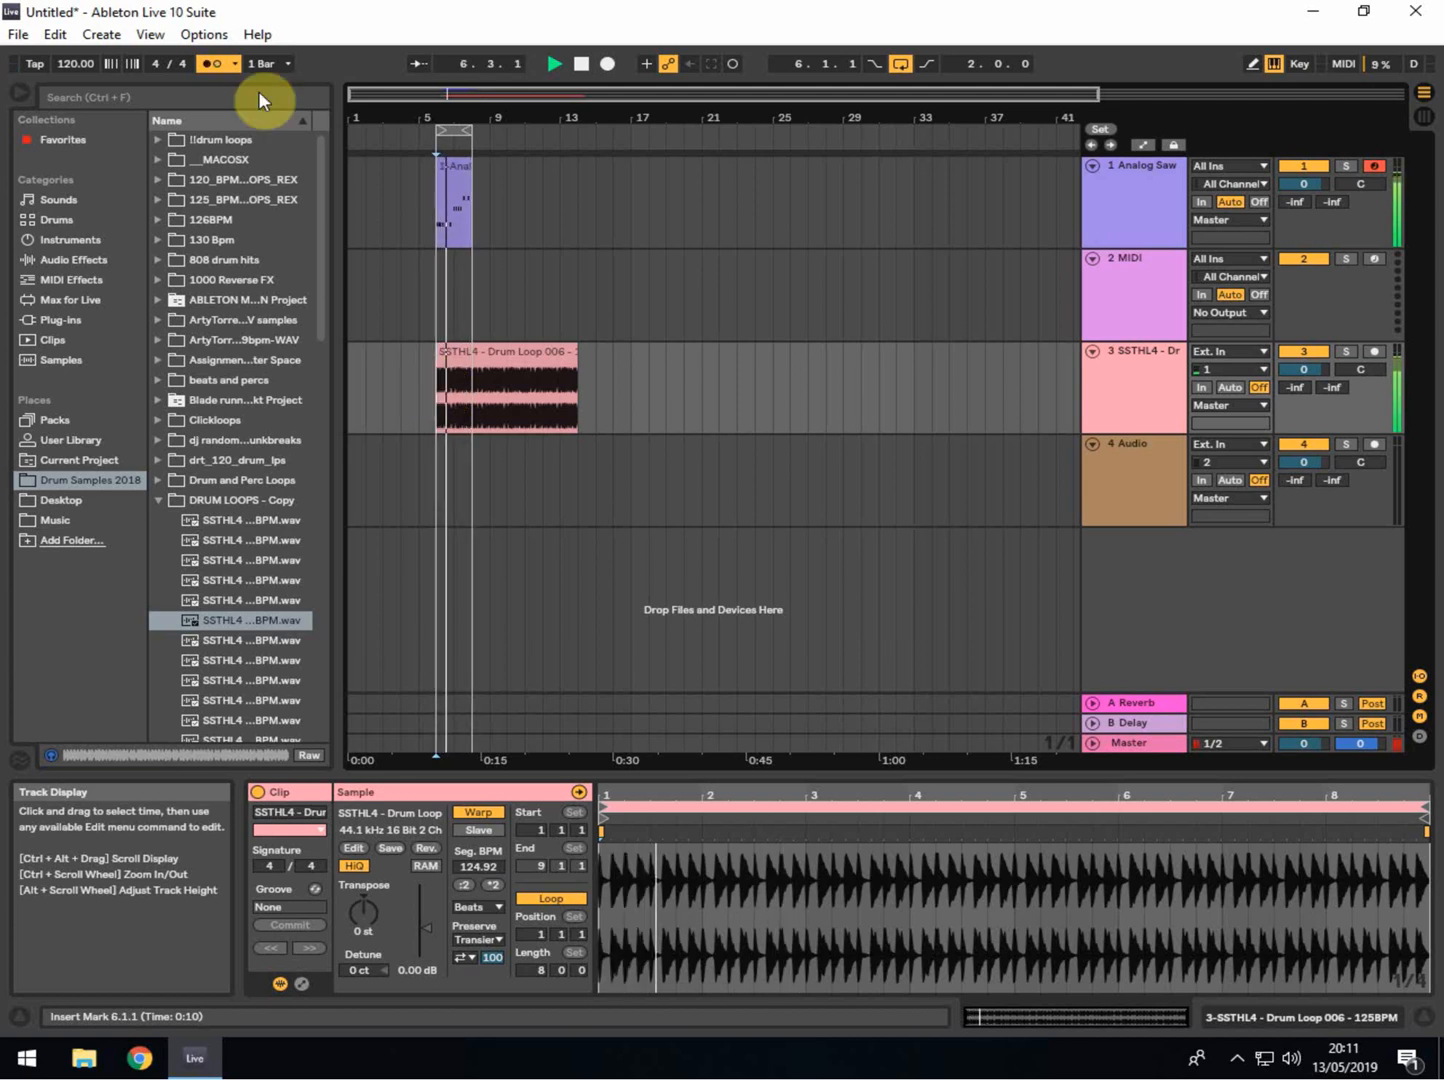
pyautogui.click(213, 68)
pyautogui.click(422, 381)
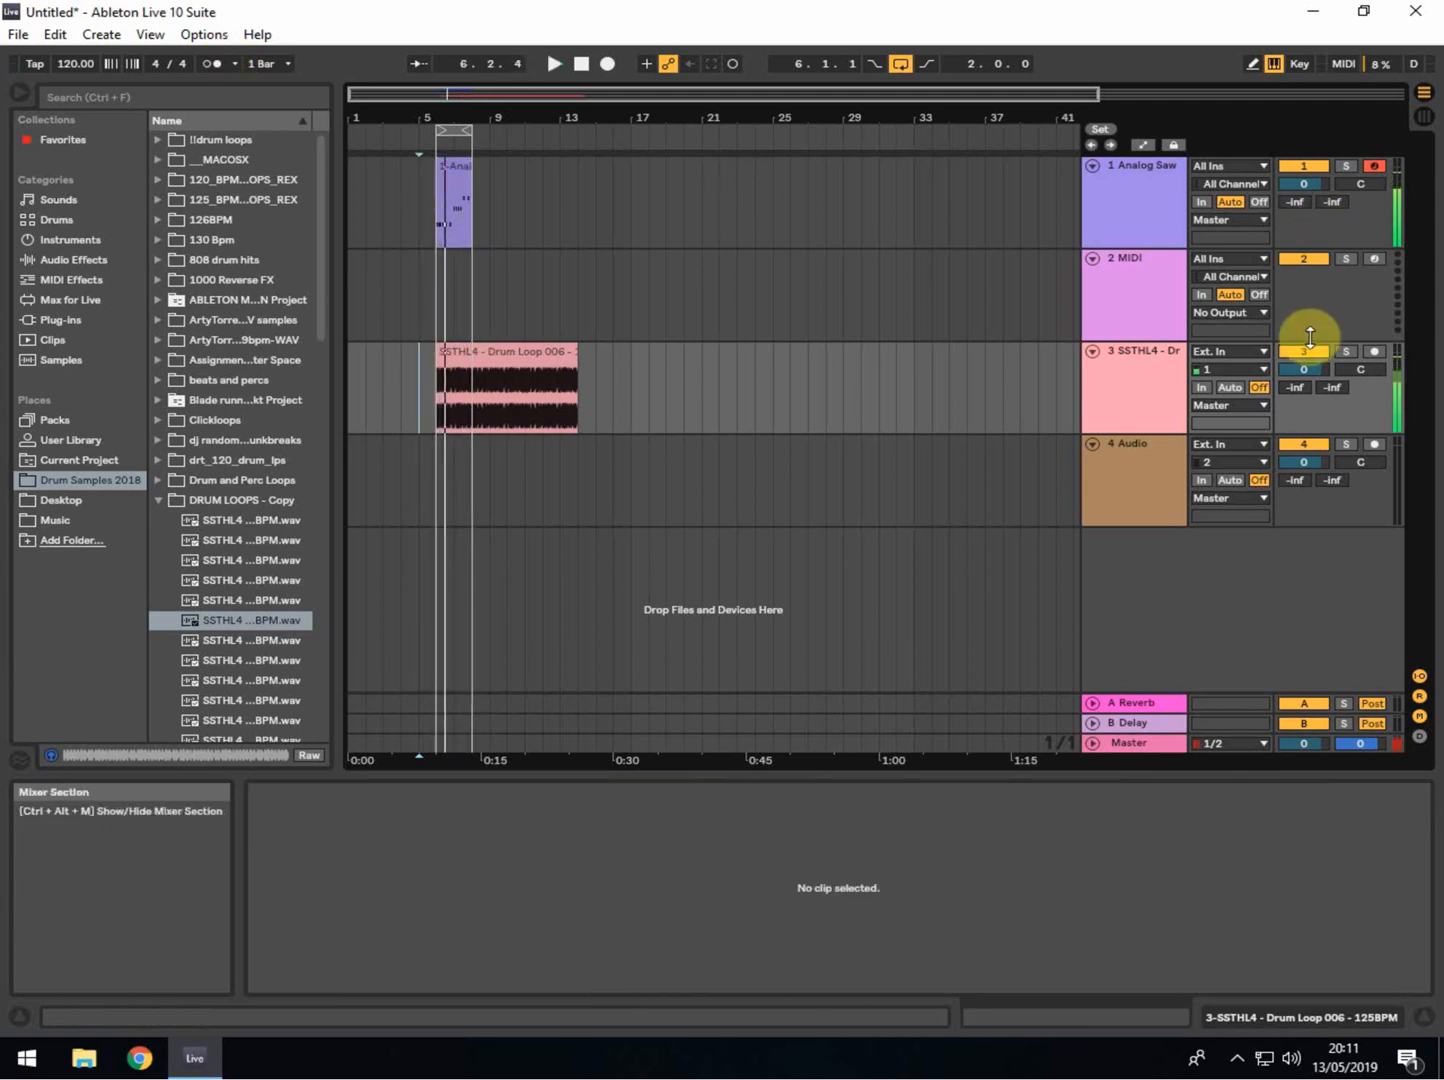
# - Play the two-bar loop from its start at bar 6 to check the bass against the drums without the metronome
pyautogui.moveTo(413, 117); pyautogui.dragTo(493, 338)
pyautogui.click(528, 389)
pyautogui.moveTo(565, 116); pyautogui.dragTo(412, 112)
pyautogui.click(402, 357)
pyautogui.press('space')
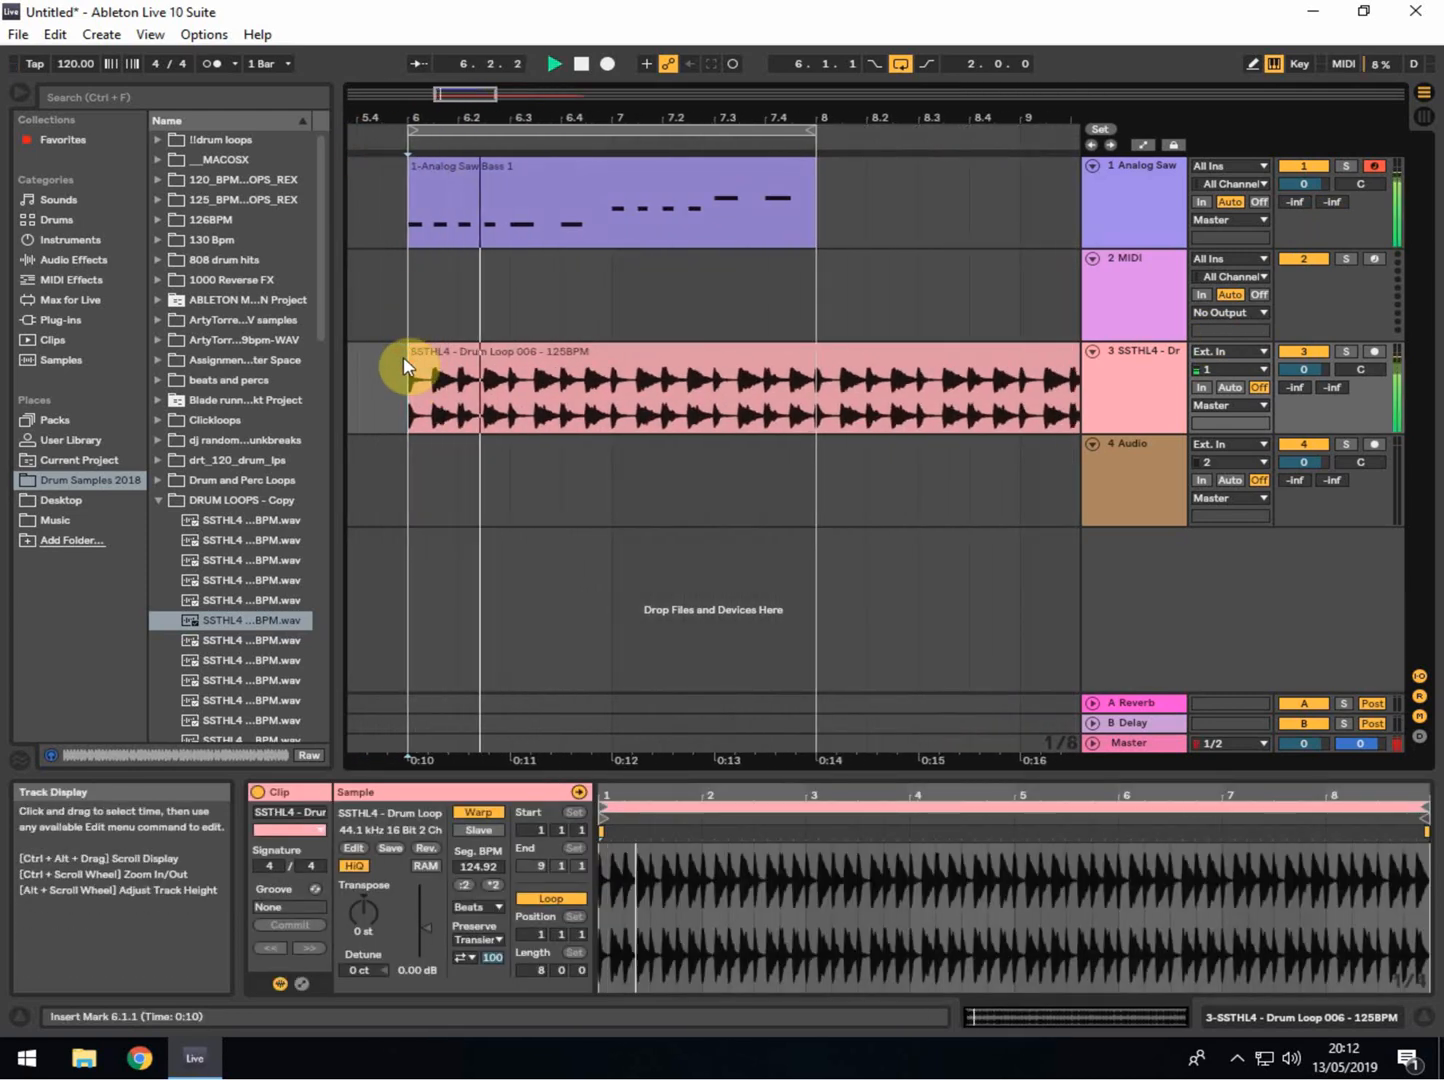
pyautogui.press('space')
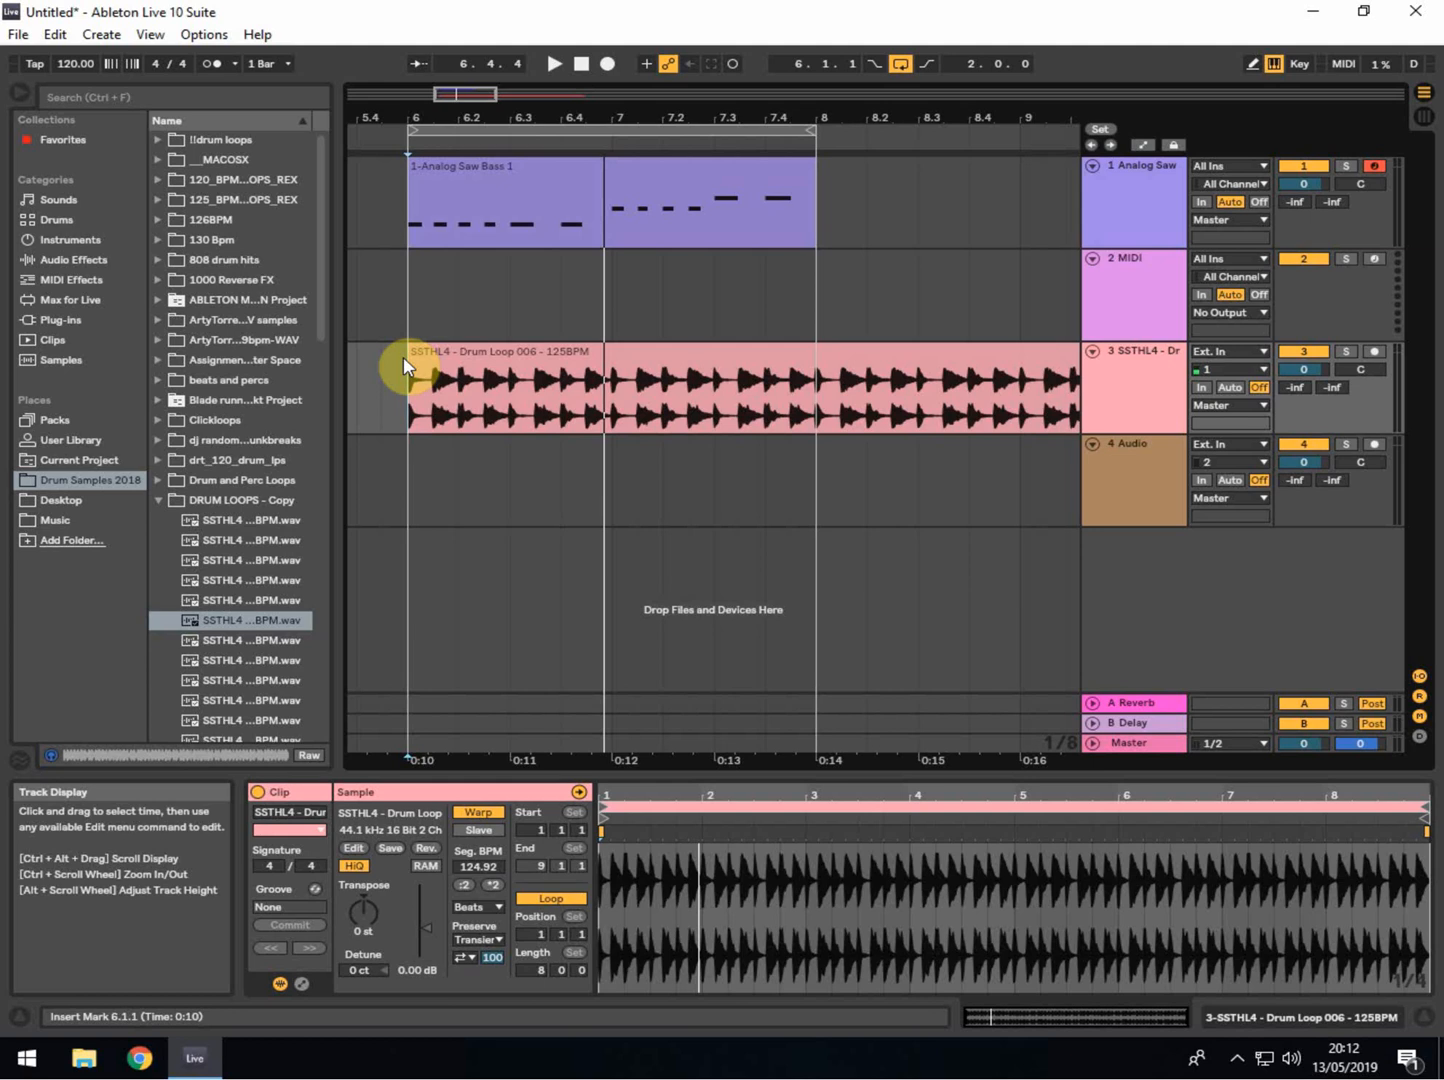
# - Place the insert marker at bar 6 on the empty 2 MIDI track
pyautogui.moveTo(483, 106)
pyautogui.mouseDown()
pyautogui.moveTo(483, 46)
pyautogui.moveTo(481, 111)
pyautogui.mouseUp()
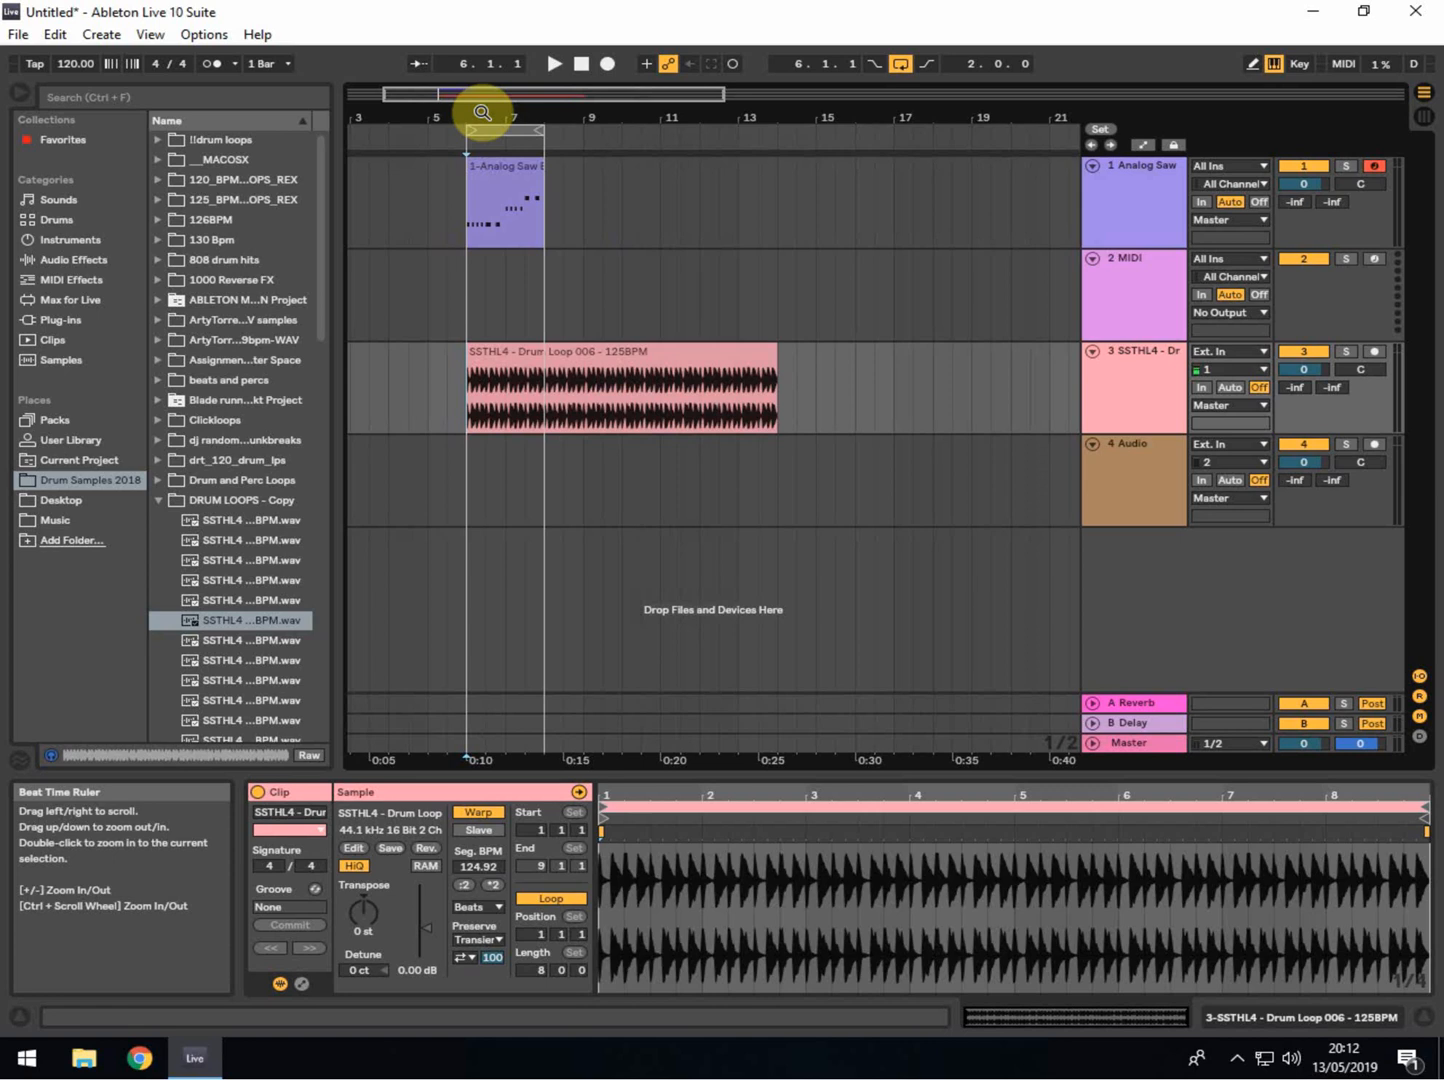
pyautogui.click(460, 294)
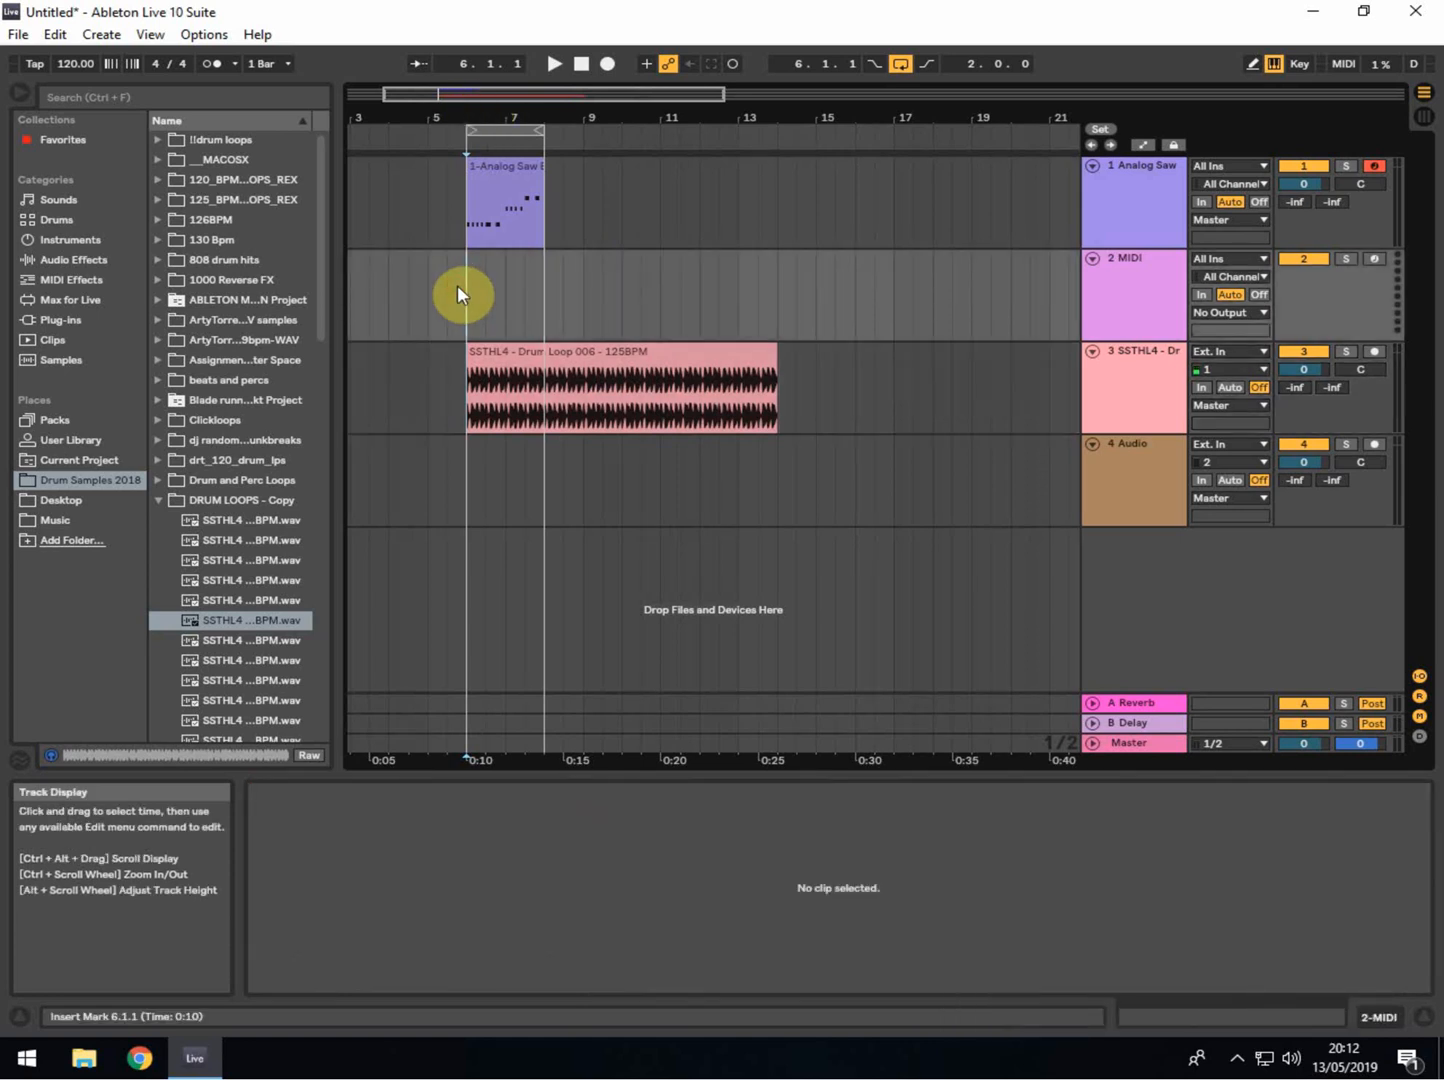